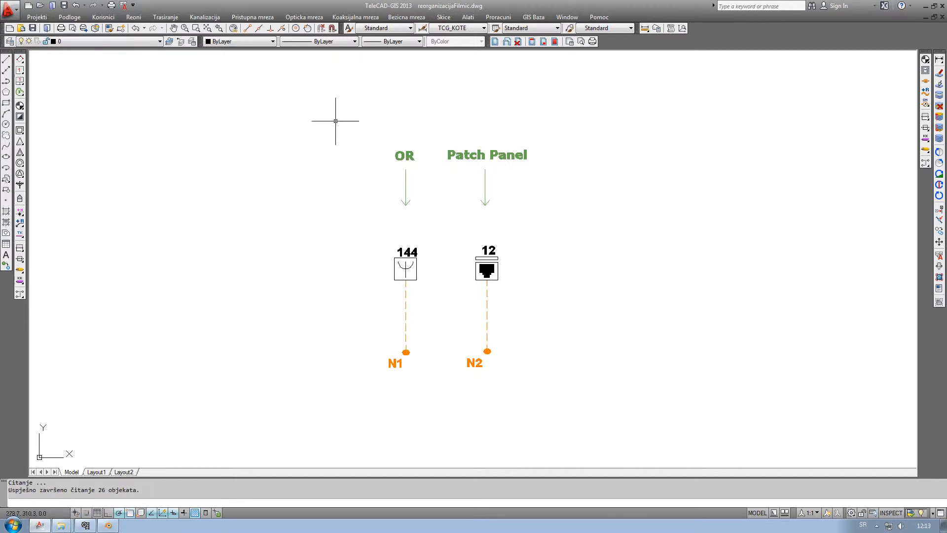
# - Open the optical network's fibre scheme (Sema vlakana) in the optic view
pyautogui.click(302, 19)
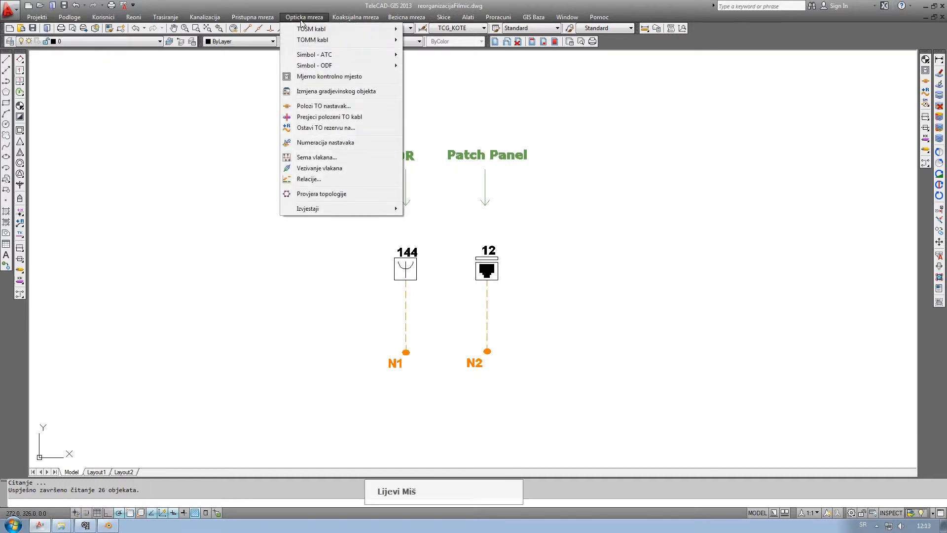
pyautogui.click(311, 158)
pyautogui.doubleClick(336, 72)
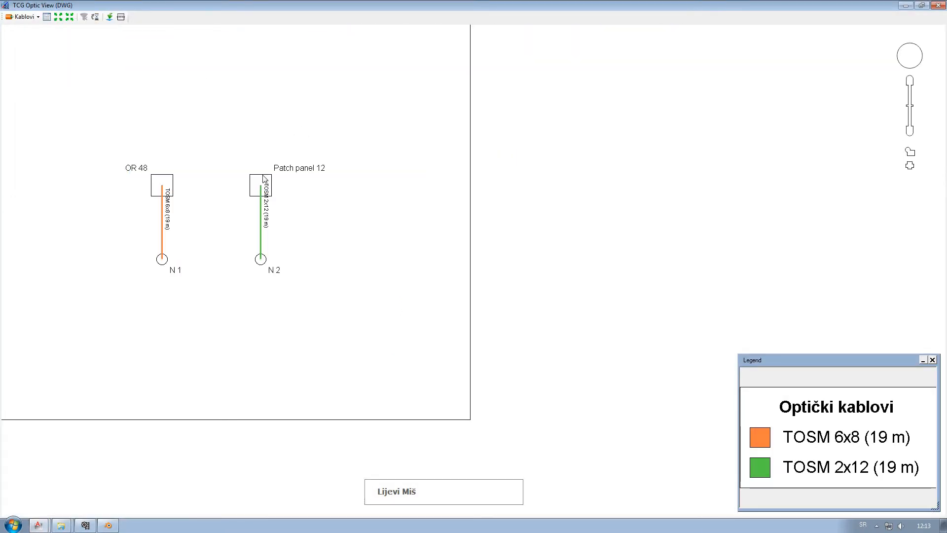
# - Open the fibre connection view of the OR 48 distributor from the optic scheme
pyautogui.moveTo(262, 187); pyautogui.dragTo(431, 216)
pyautogui.scroll(2, 322, 223)
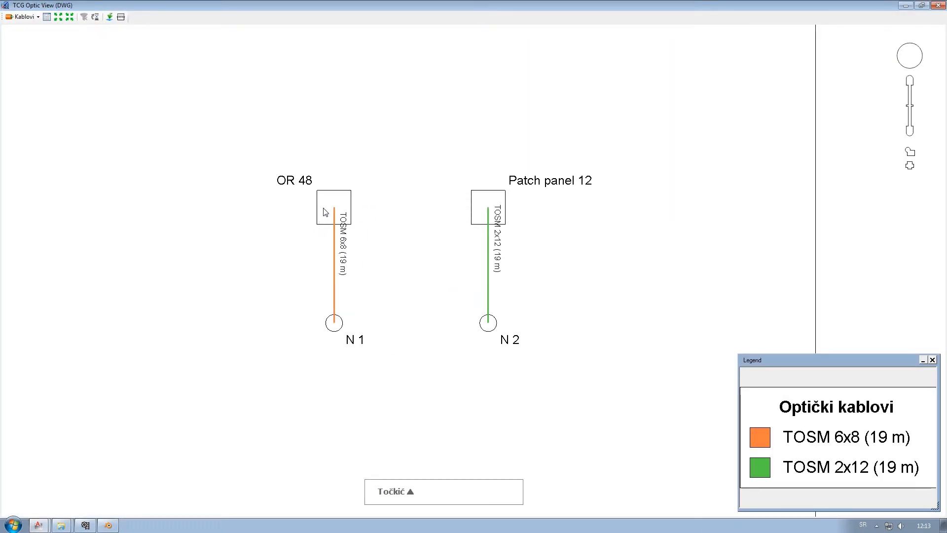
pyautogui.click(324, 206)
pyautogui.click(324, 206)
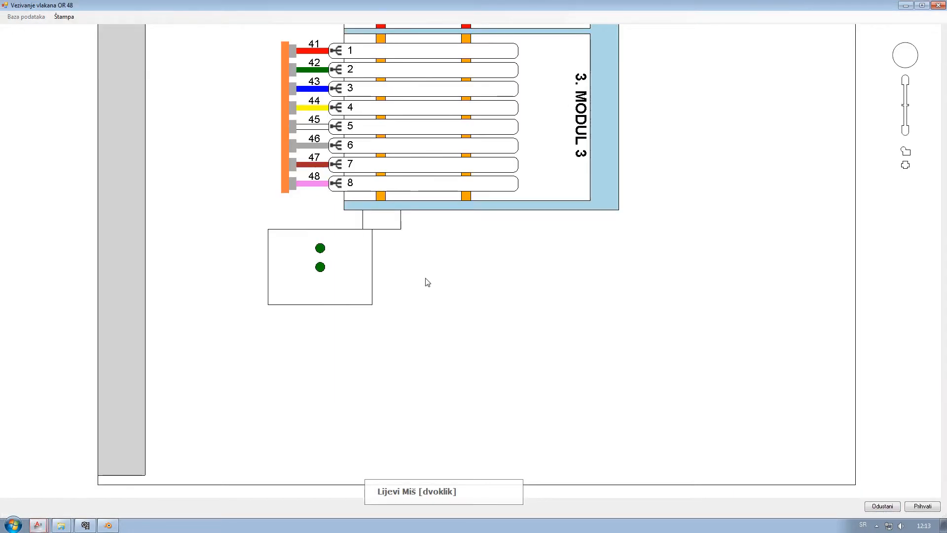
# - Examine the verticals, modules, ports and patch connections of the OR 48 distributor
pyautogui.scroll(-3, 373, 296)
pyautogui.scroll(-1, 371, 293)
pyautogui.scroll(-1, 394, 224)
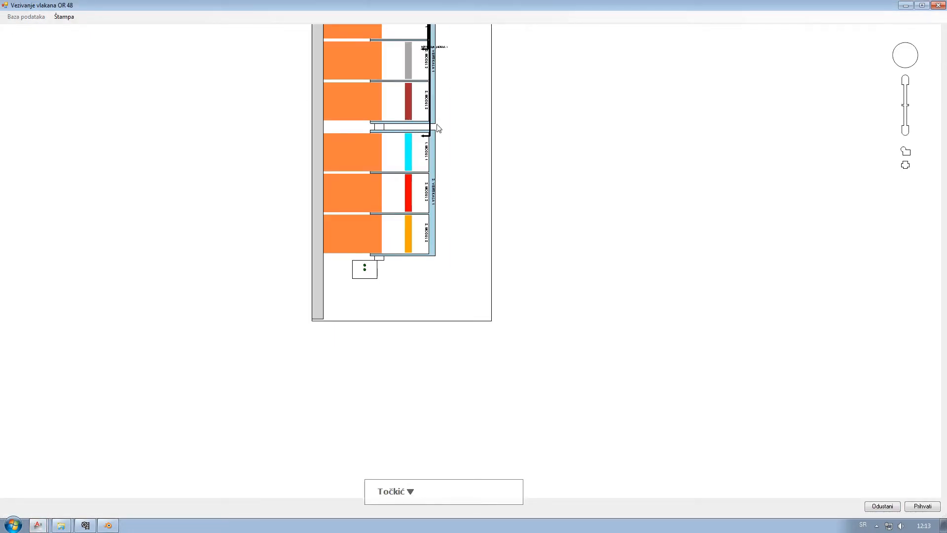
pyautogui.moveTo(438, 124); pyautogui.dragTo(411, 273)
pyautogui.scroll(1, 390, 268)
pyautogui.scroll(1, 391, 271)
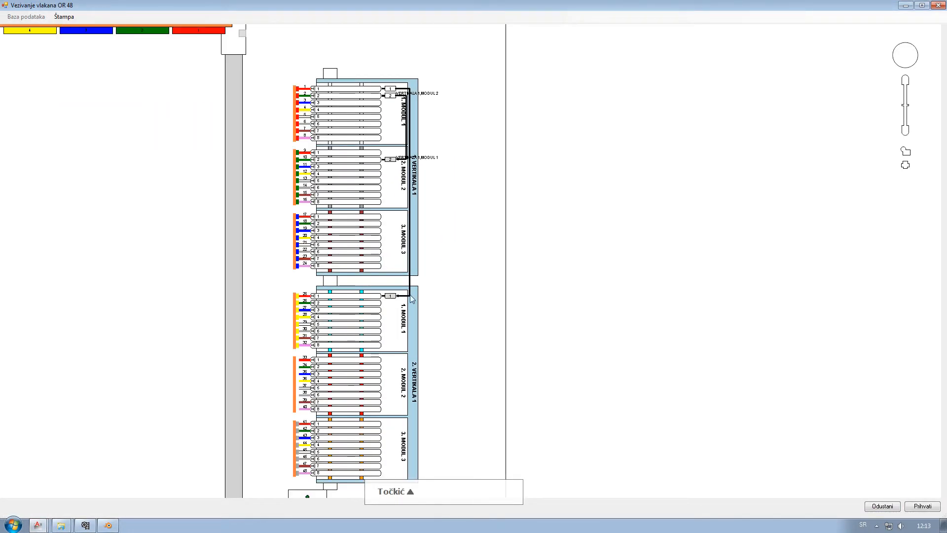
pyautogui.moveTo(430, 316); pyautogui.dragTo(415, 290)
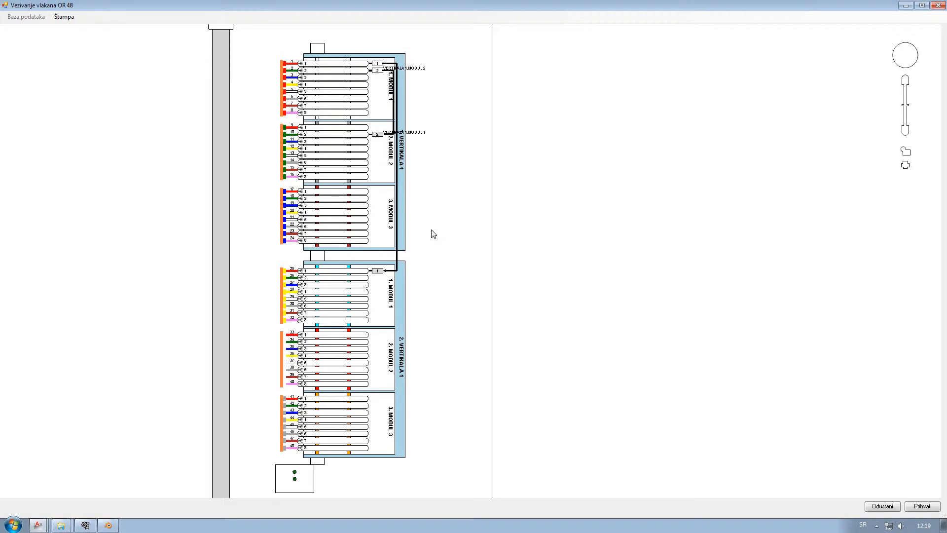
pyautogui.rightClick(458, 196)
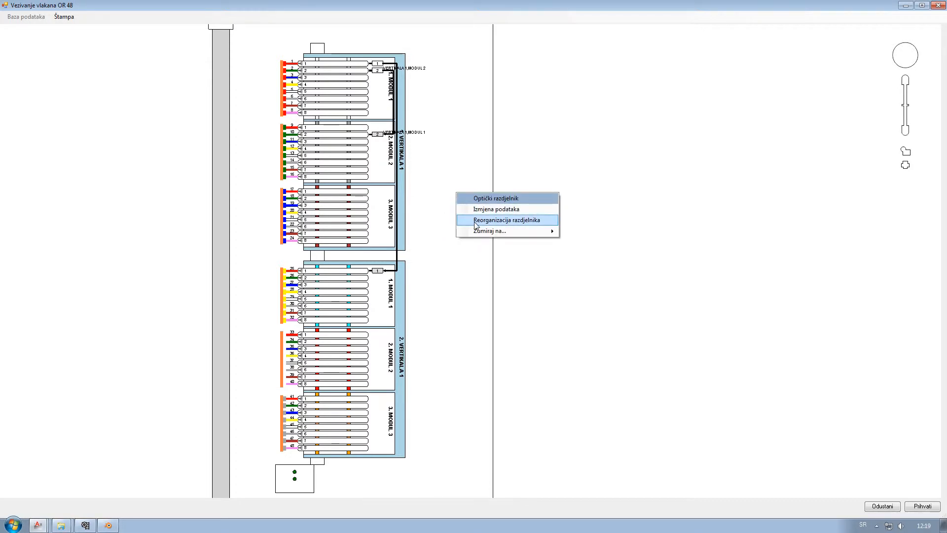
pyautogui.click(484, 181)
pyautogui.scroll(-1, 469, 142)
pyautogui.moveTo(470, 141); pyautogui.dragTo(389, 220)
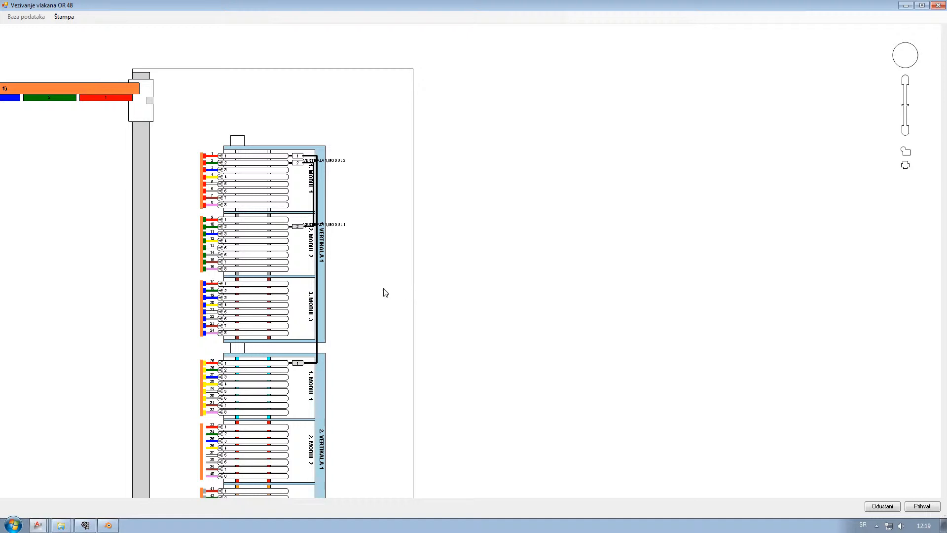
pyautogui.moveTo(367, 294); pyautogui.dragTo(377, 197)
# - Start Reorganizacija razdjelnika for the OR 48 distributor, then place its window beside the diagram and enlarge it
pyautogui.rightClick(388, 171)
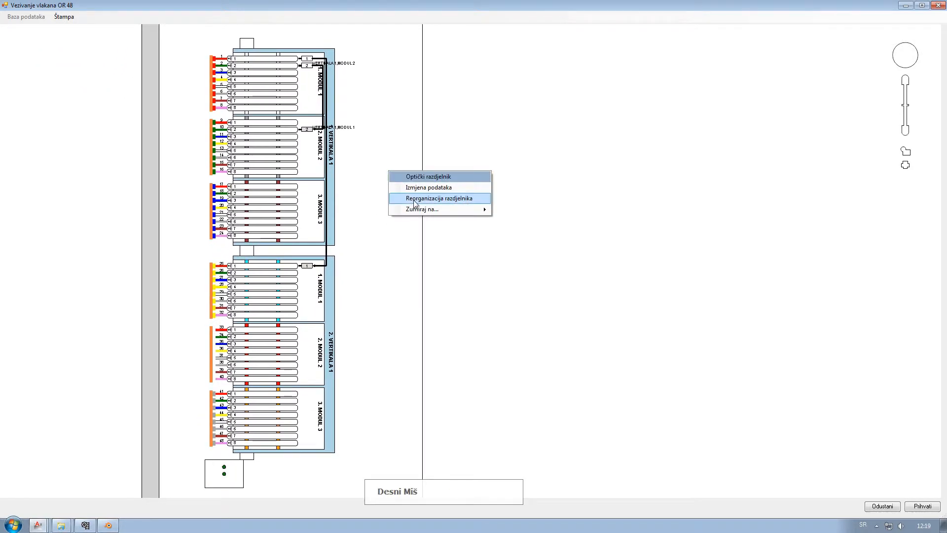
pyautogui.click(414, 200)
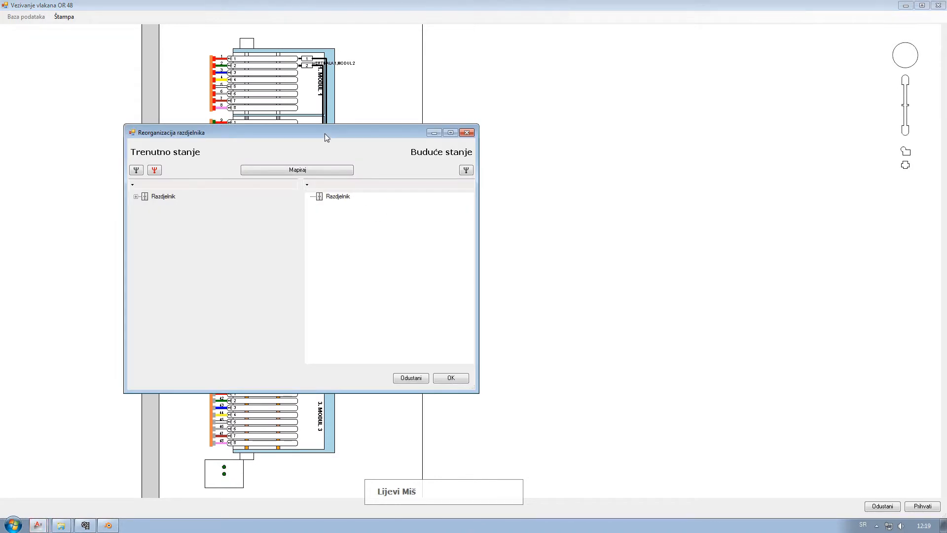
pyautogui.moveTo(325, 133); pyautogui.dragTo(581, 49)
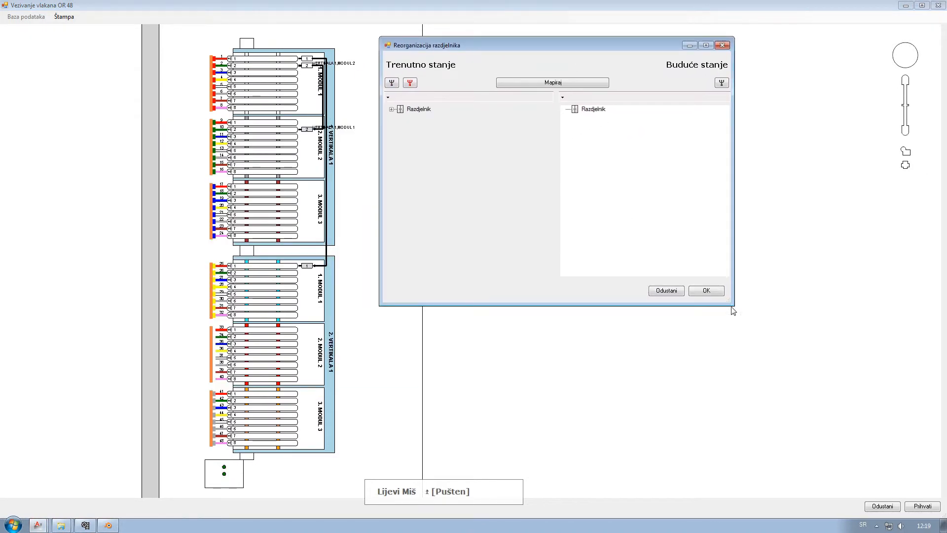
pyautogui.moveTo(731, 306); pyautogui.dragTo(892, 463)
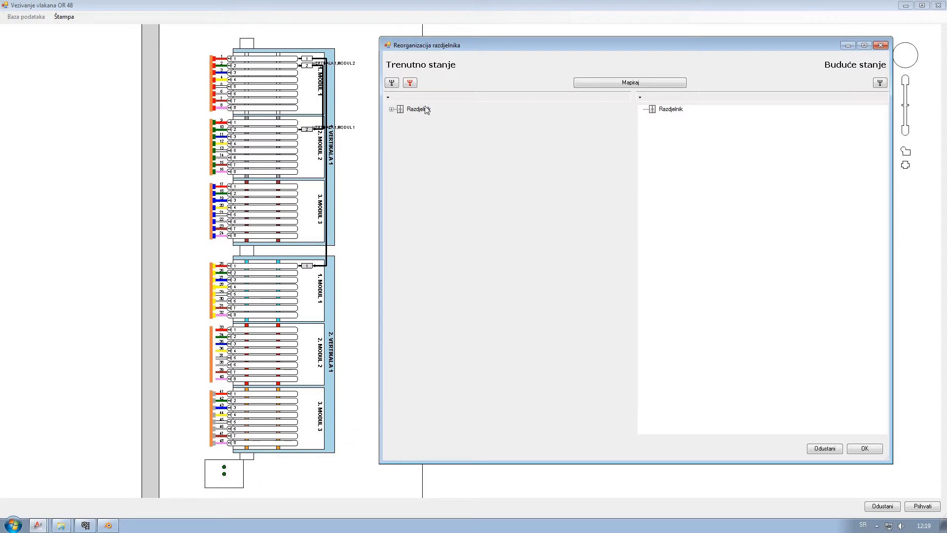
# - Expand the distributor's current state to show both verticals, their modules and the ports of Modul 1 in the first vertical
pyautogui.click(392, 109)
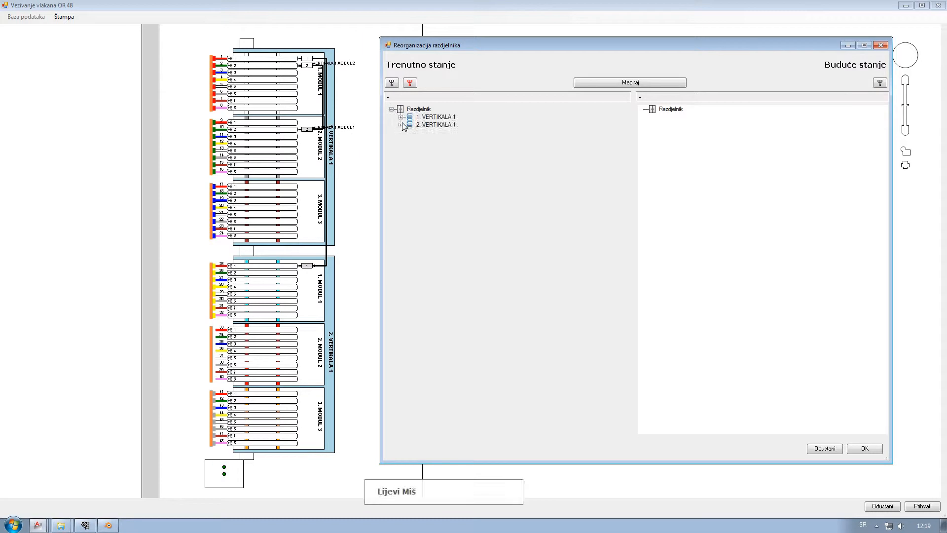
pyautogui.click(402, 118)
pyautogui.click(400, 149)
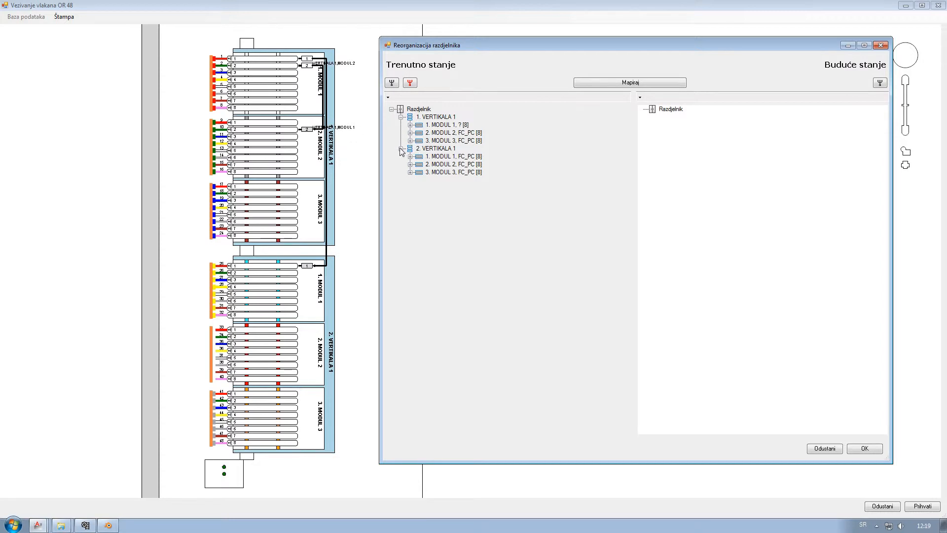
pyautogui.click(412, 125)
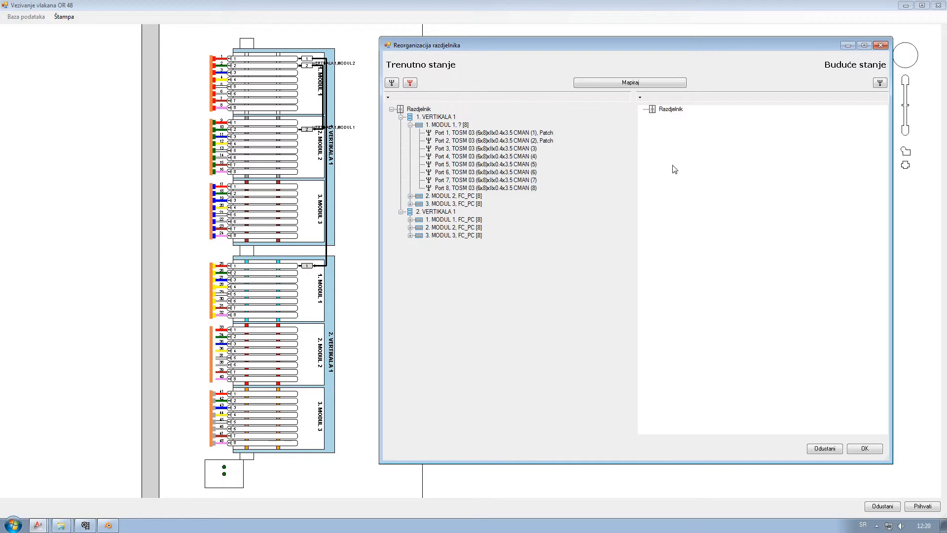
# - Add a new group to the distributor's future state with number 1, type Vertikala and name "Vertikala 1"
pyautogui.click(670, 109)
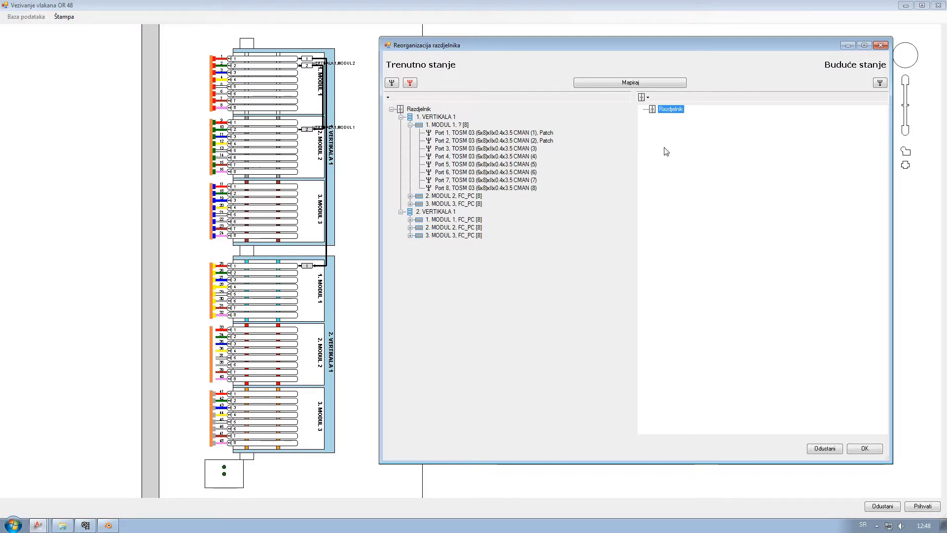
pyautogui.rightClick(654, 115)
pyautogui.click(691, 118)
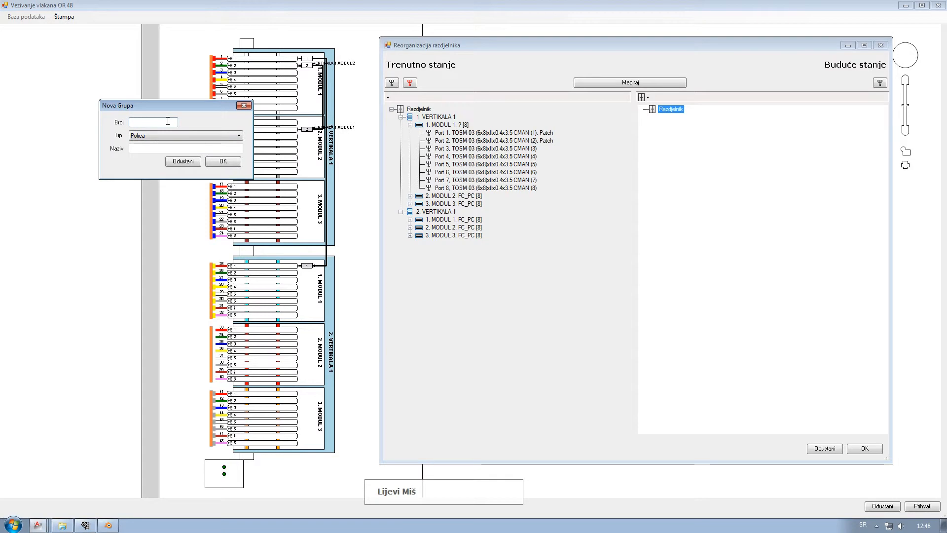
pyautogui.write('1')
pyautogui.click(178, 138)
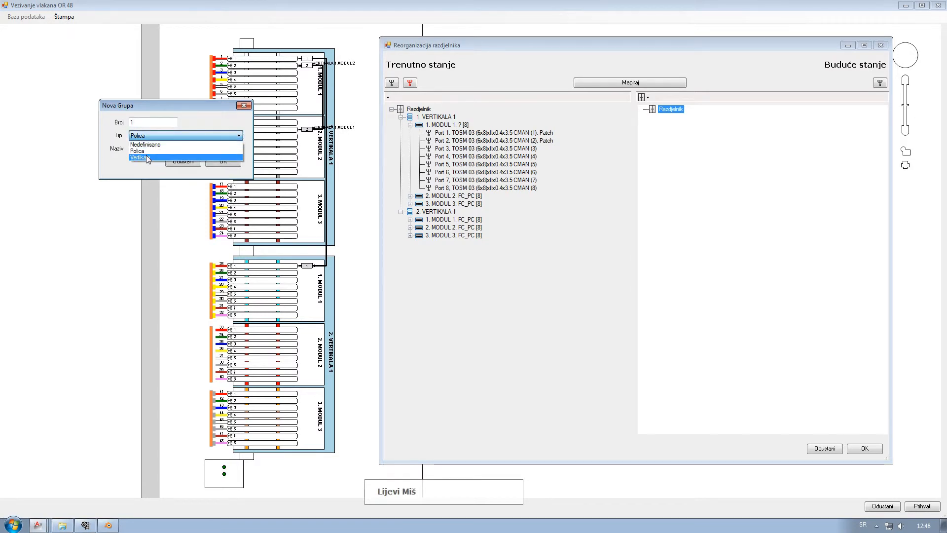
pyautogui.click(147, 154)
pyautogui.click(147, 148)
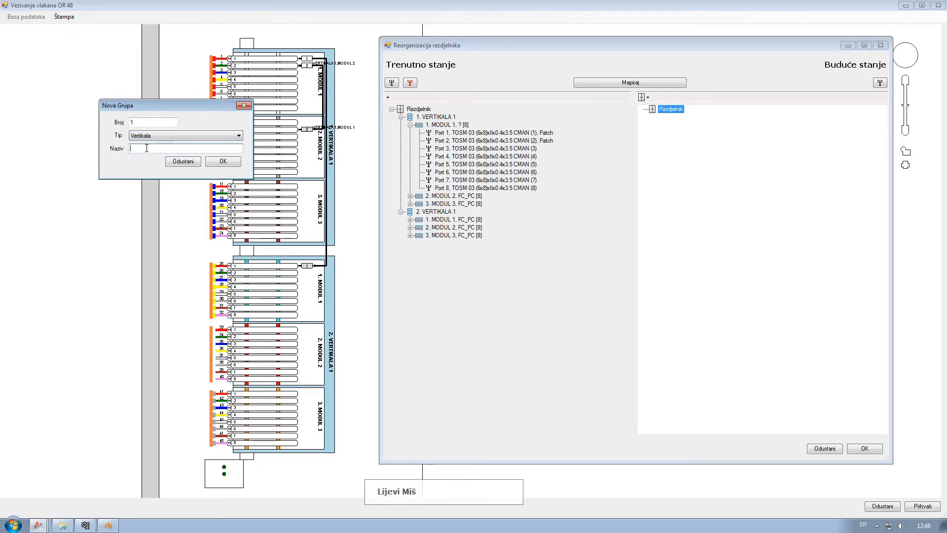
pyautogui.write('Vertikal')
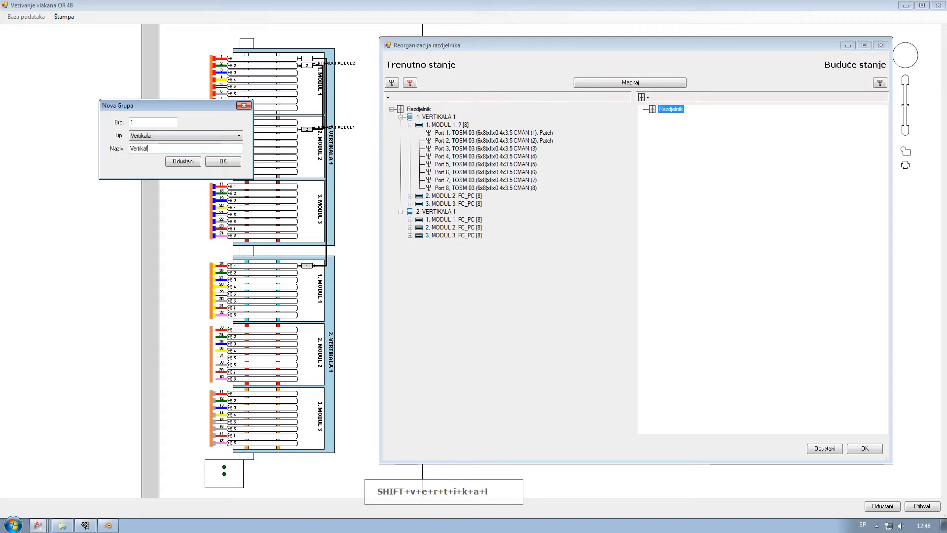
pyautogui.write('a 1')
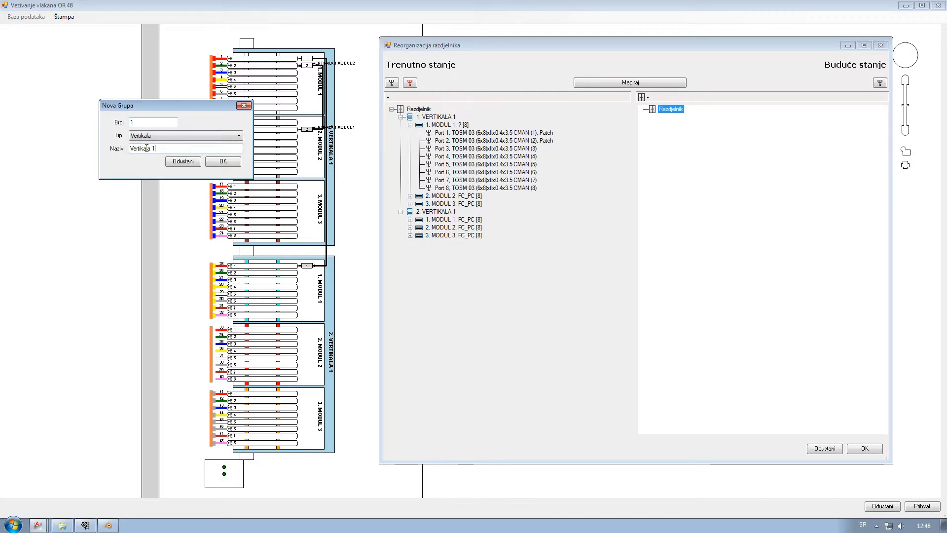
pyautogui.click(222, 162)
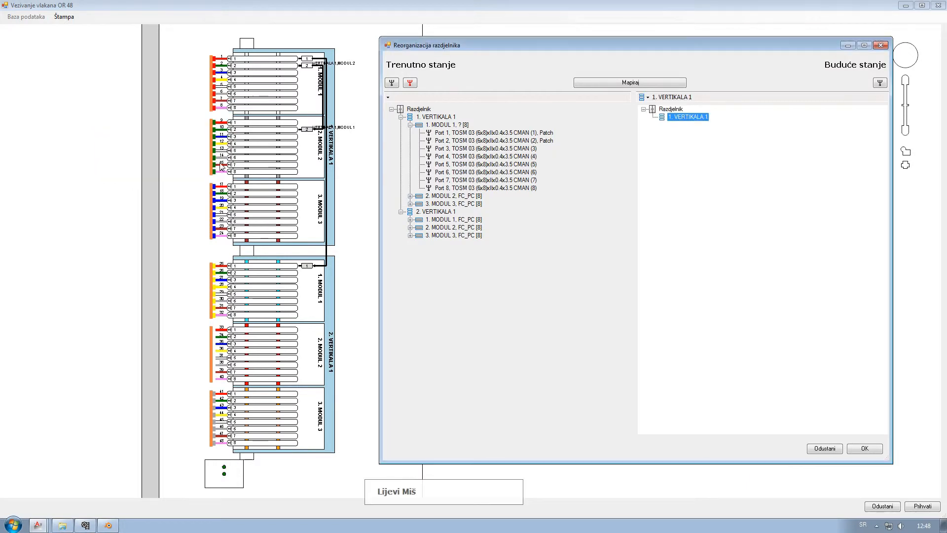
# - Add a module to Vertikala 1 in the future state with number 1, name "Modul 1", interface FC/PC and 24 ports
pyautogui.rightClick(674, 120)
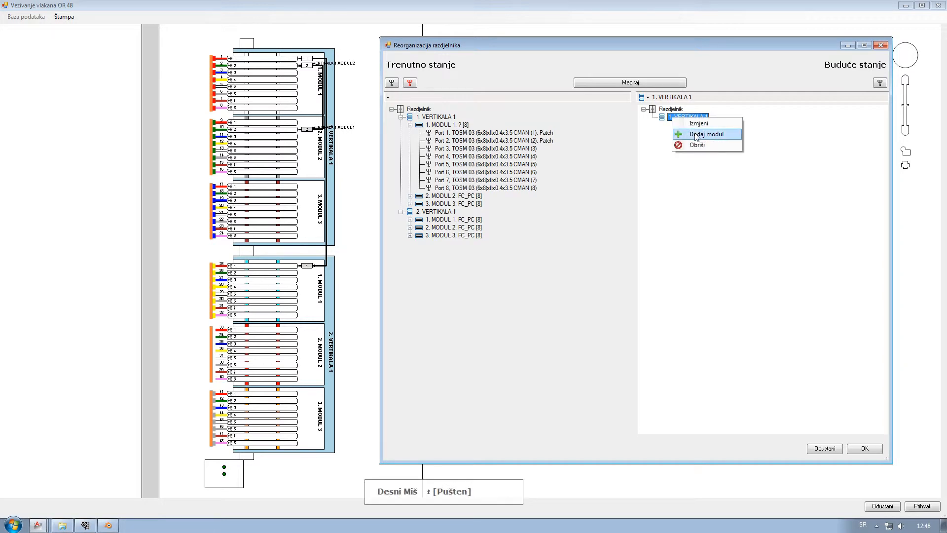
pyautogui.click(697, 134)
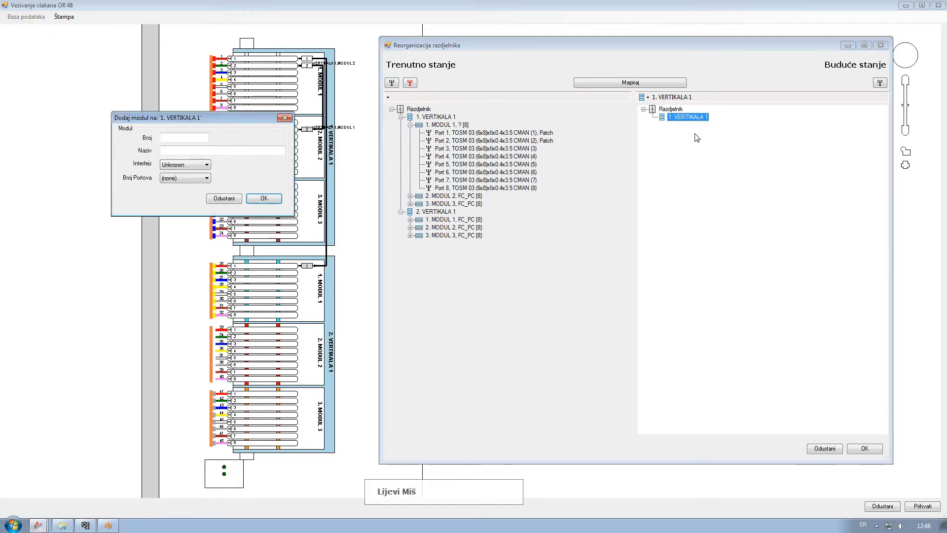
pyautogui.click(192, 138)
pyautogui.write('1')
pyautogui.click(181, 148)
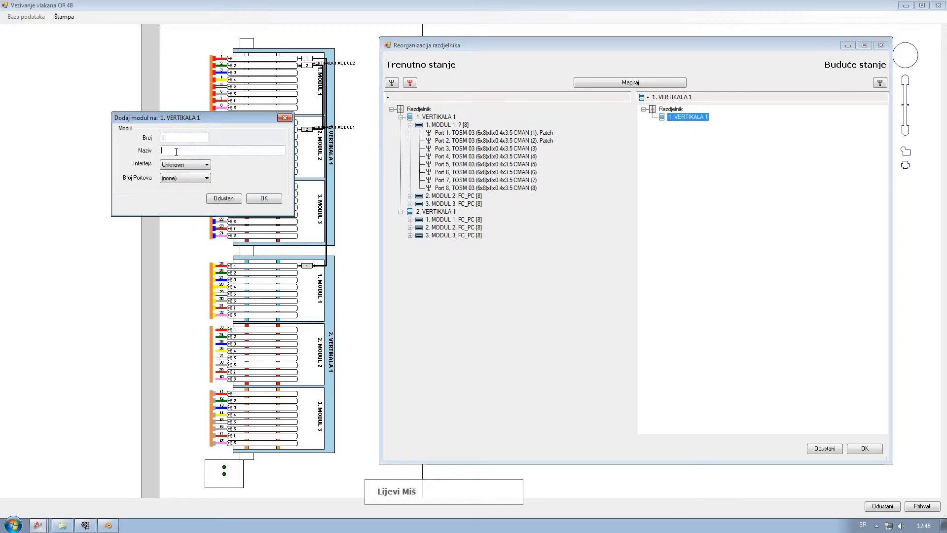
pyautogui.write('Modul')
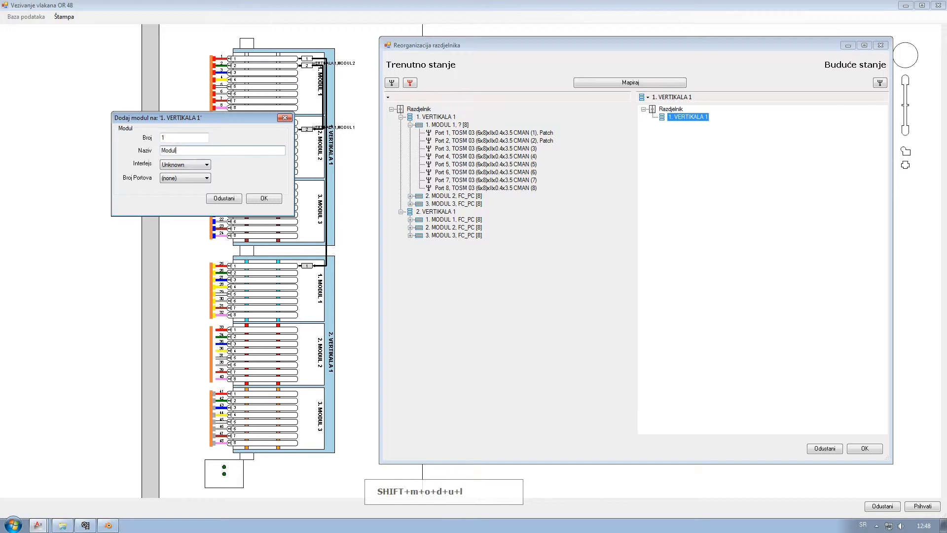
pyautogui.write(' 1')
pyautogui.click(207, 165)
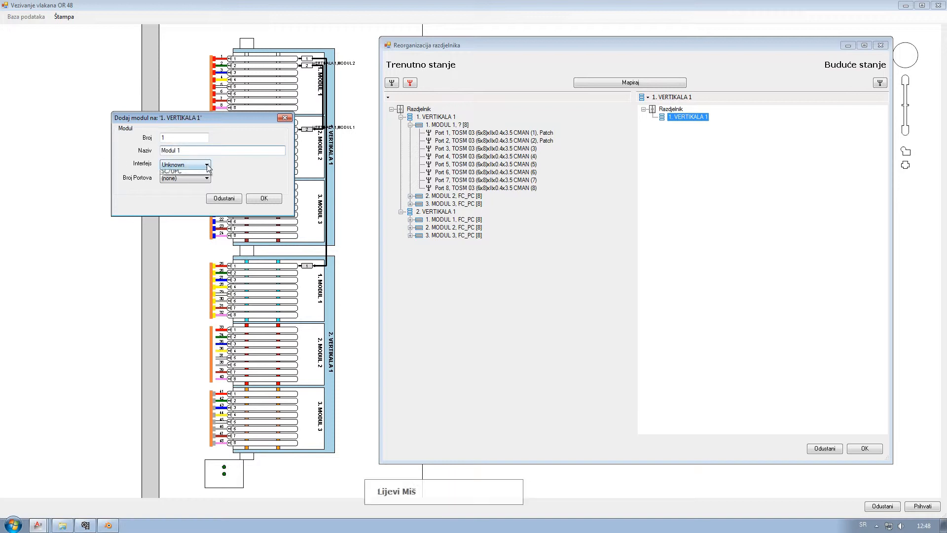
pyautogui.click(195, 180)
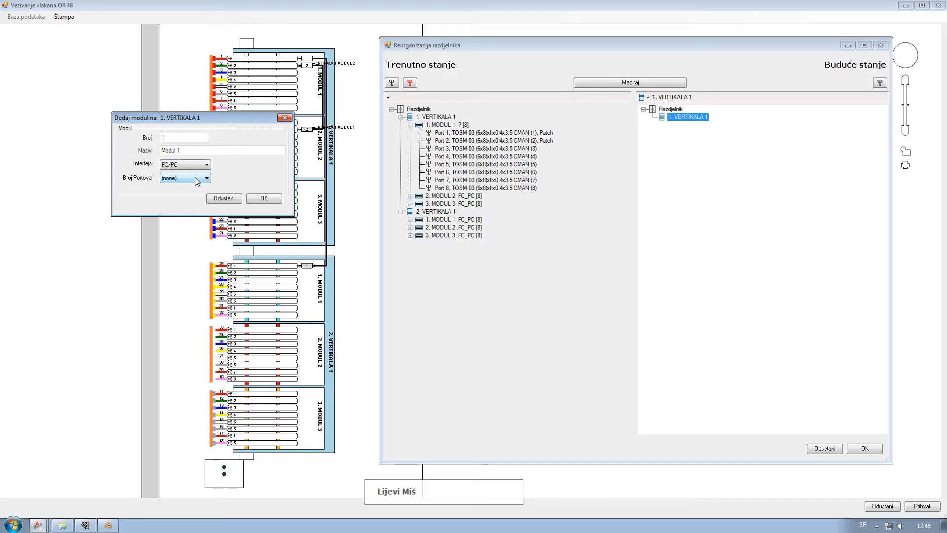
pyautogui.click(195, 178)
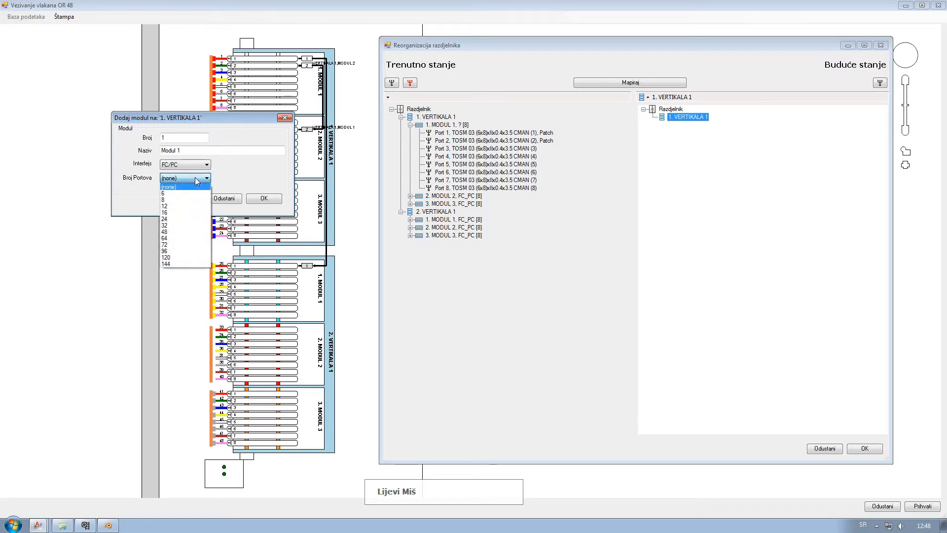
pyautogui.click(182, 218)
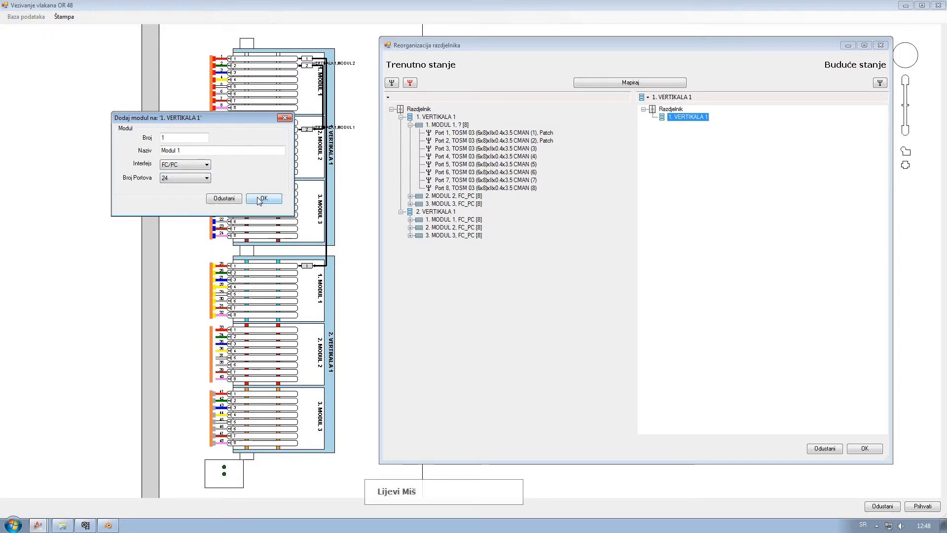
pyautogui.click(260, 199)
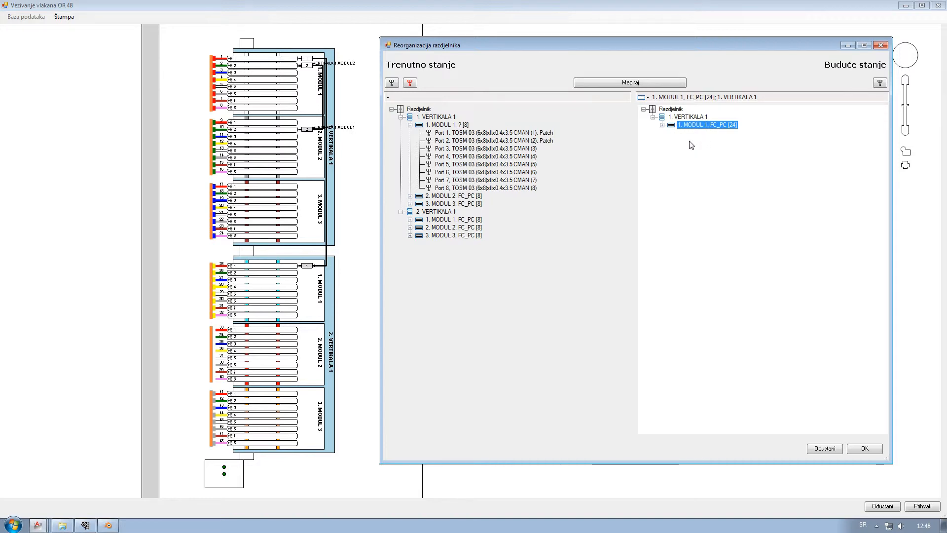
# - Clone Modul 1 in the future state's Vertikala 1 as module number 2 named "Modul 2", keeping FC/PC and 24 ports
pyautogui.rightClick(671, 129)
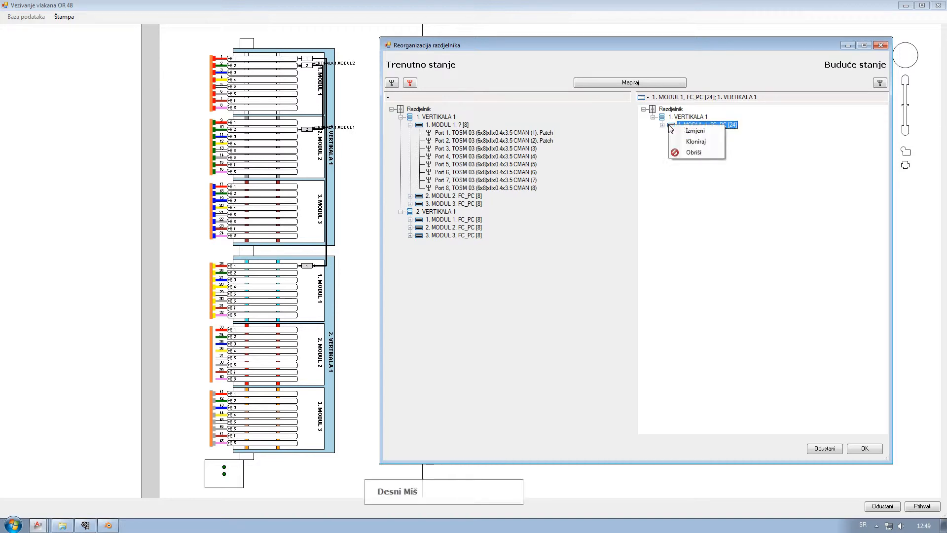
pyautogui.click(696, 141)
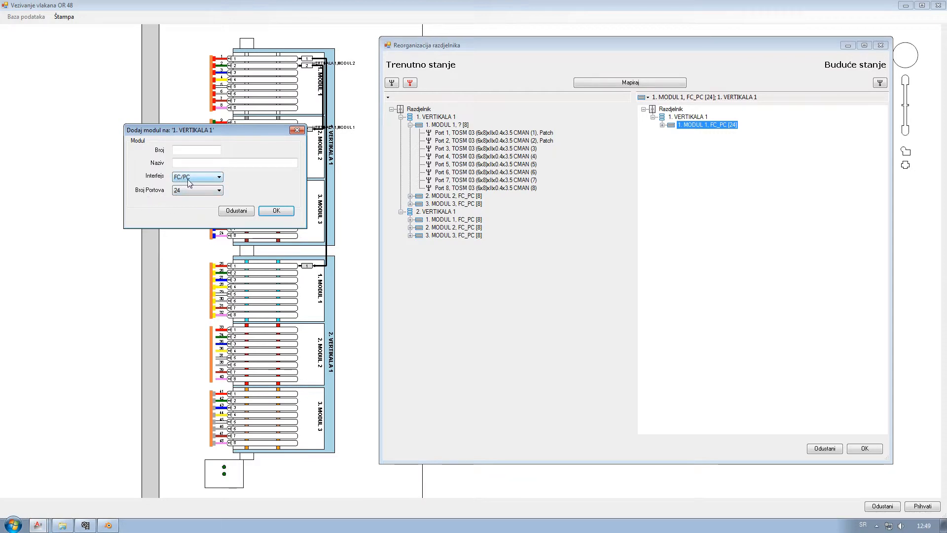
pyautogui.click(183, 151)
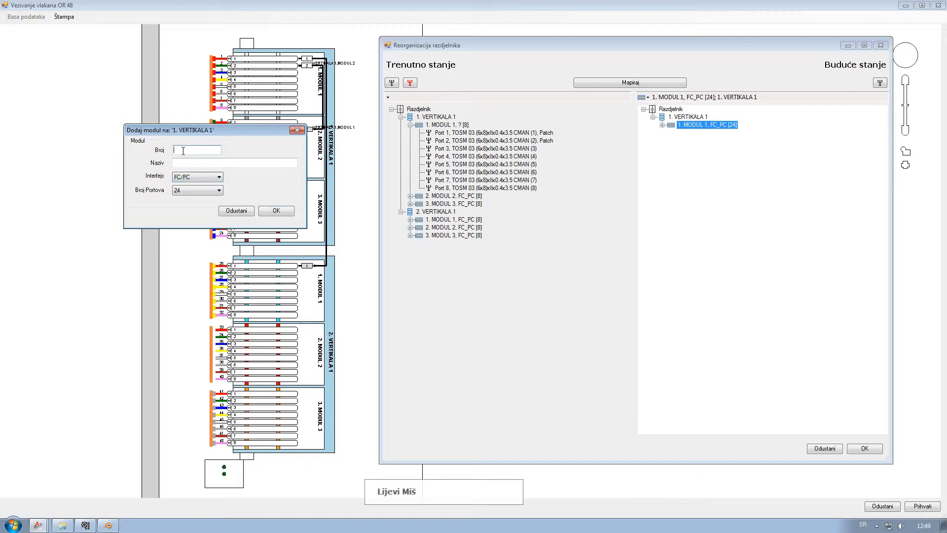
pyautogui.write('2')
pyautogui.click(181, 161)
pyautogui.write('Mo')
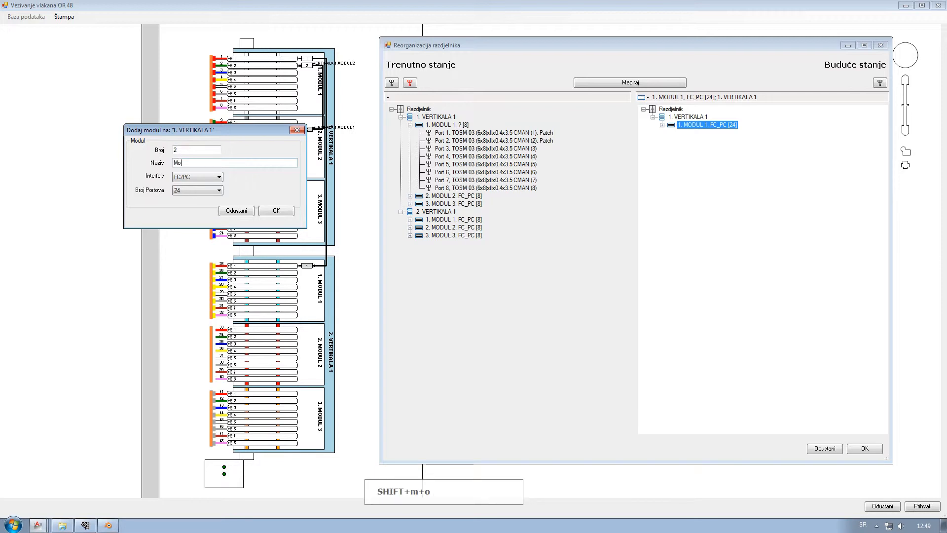
pyautogui.write('dul 2')
pyautogui.click(266, 211)
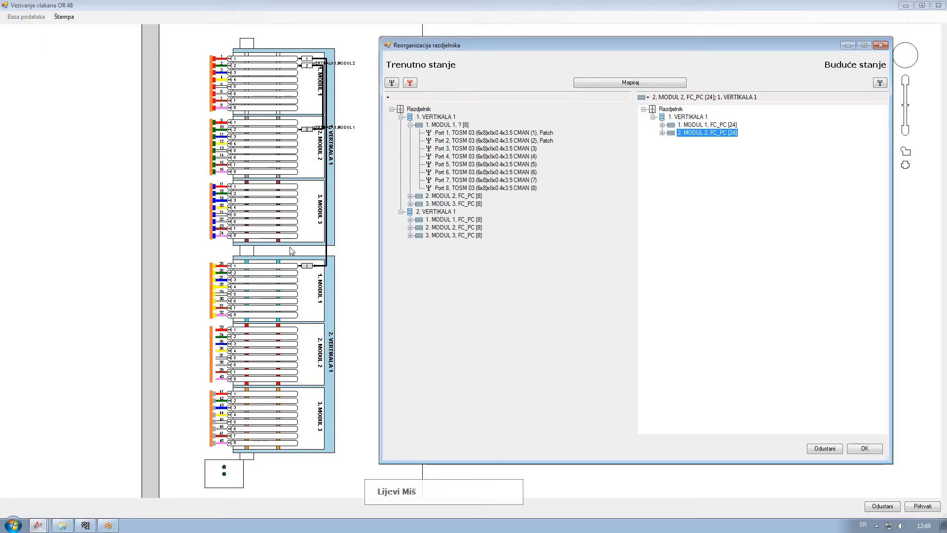
# - Add a third module to Vertikala 1 in the future state with number 3, name "Modul 3" and 24 ports
pyautogui.rightClick(672, 117)
pyautogui.click(695, 133)
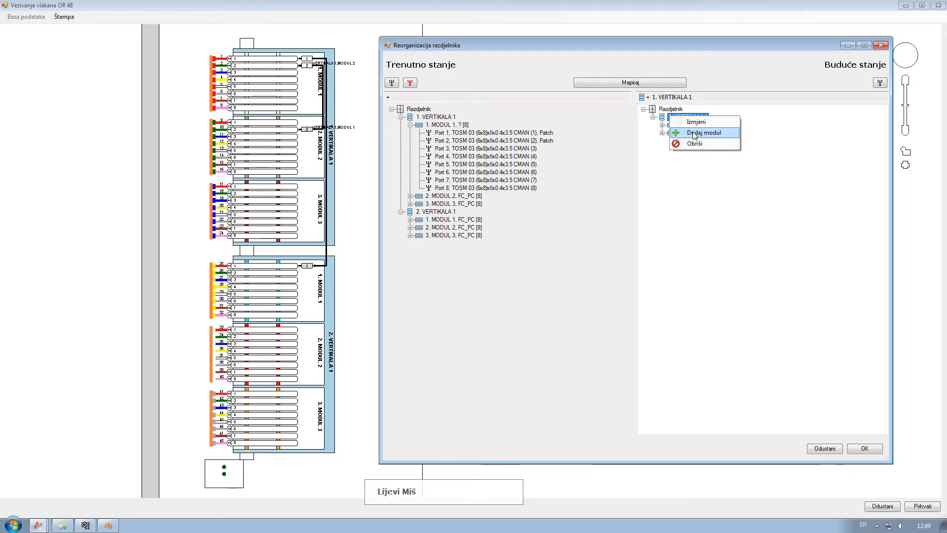
pyautogui.click(95, 80)
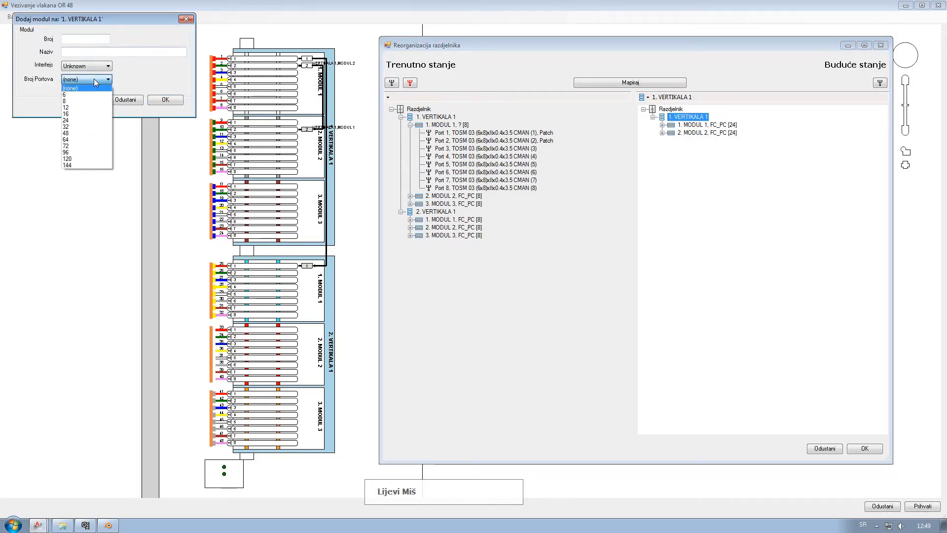
pyautogui.click(83, 127)
pyautogui.click(72, 51)
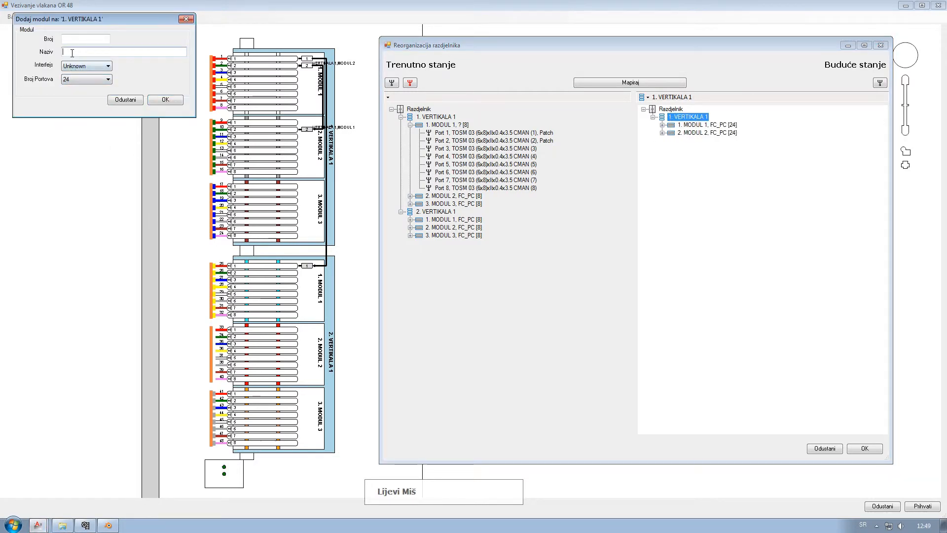
pyautogui.write('Mod')
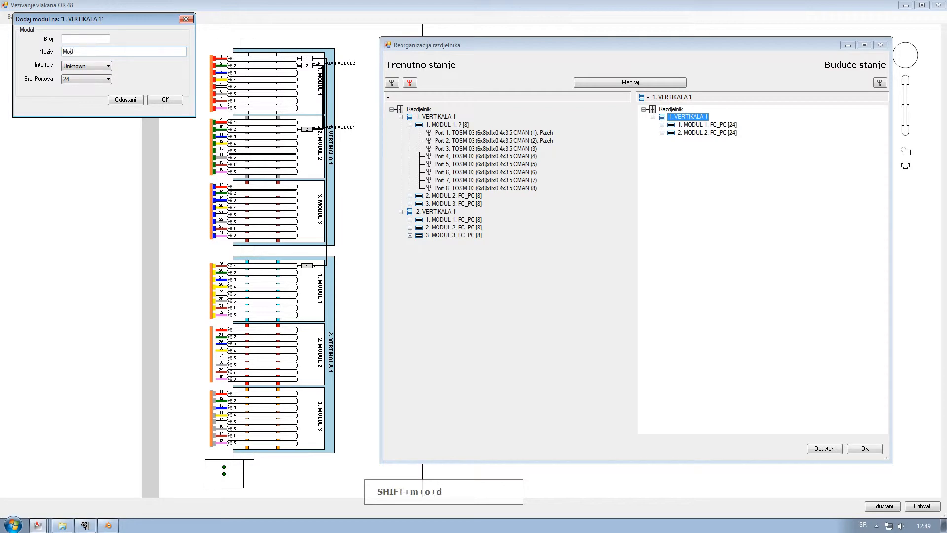
pyautogui.write('ul 3')
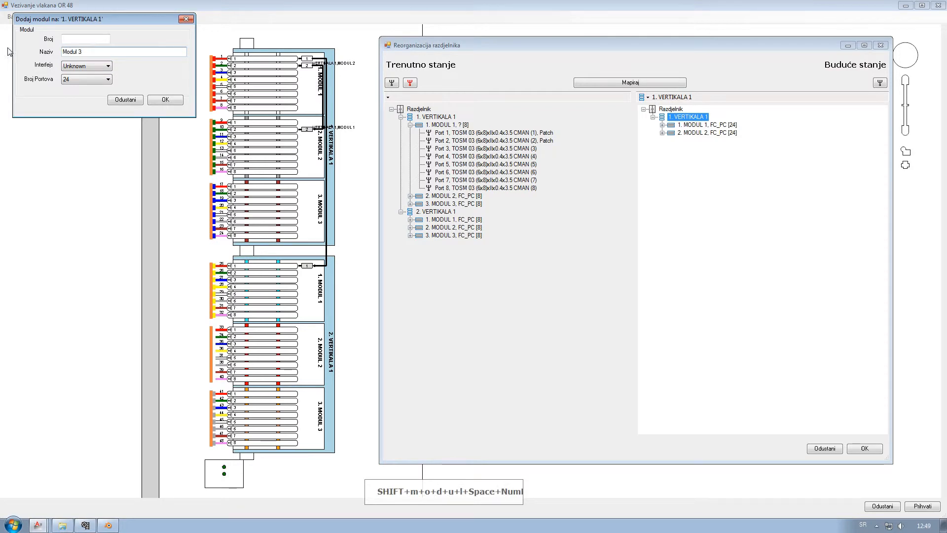
pyautogui.click(67, 38)
pyautogui.write('3')
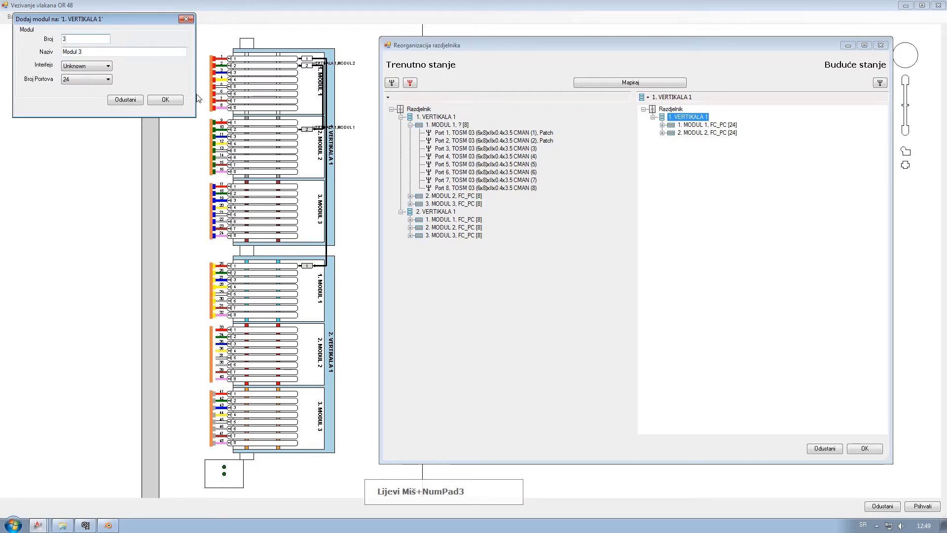
pyautogui.click(173, 100)
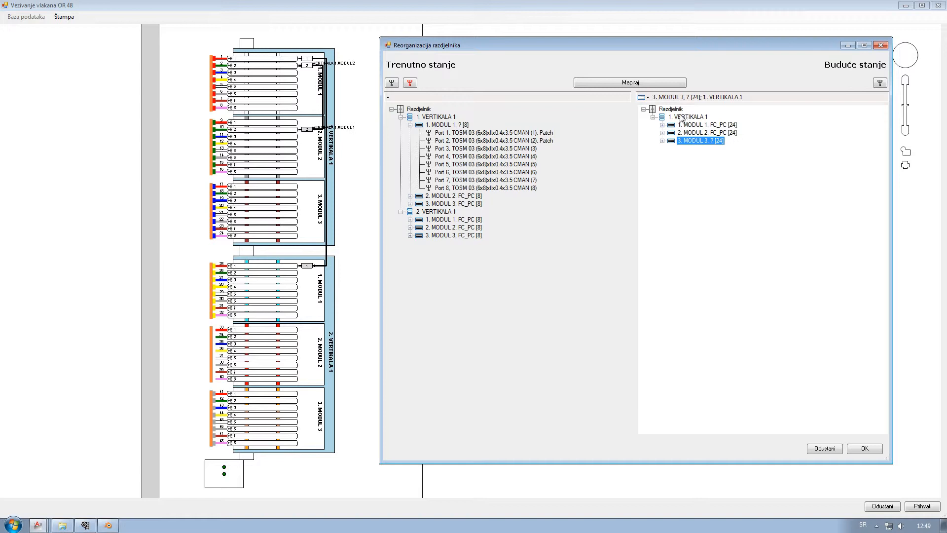
# - Map the current state's second vertical onto the future distributor, copying its structure, and expand the copy's three modules to show their ports
pyautogui.click(416, 216)
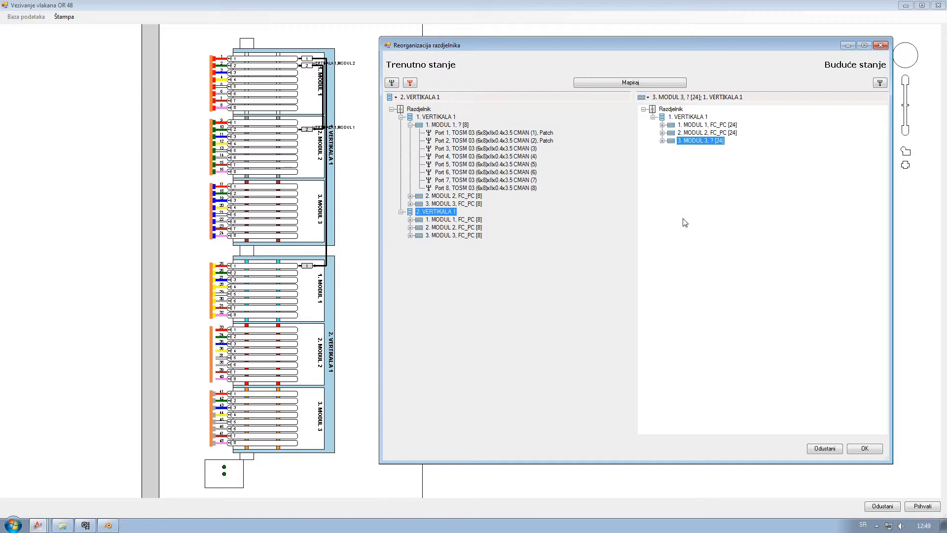
pyautogui.click(664, 110)
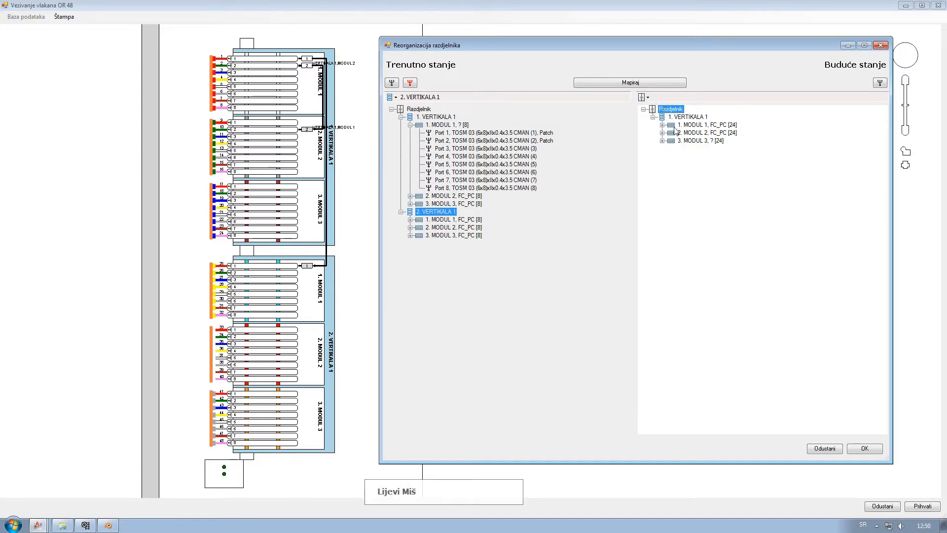
pyautogui.click(639, 83)
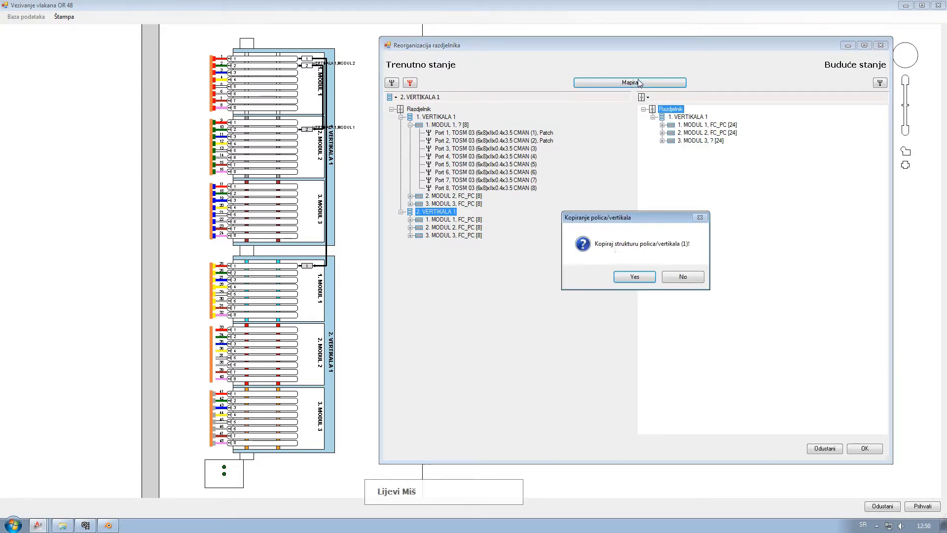
pyautogui.click(641, 279)
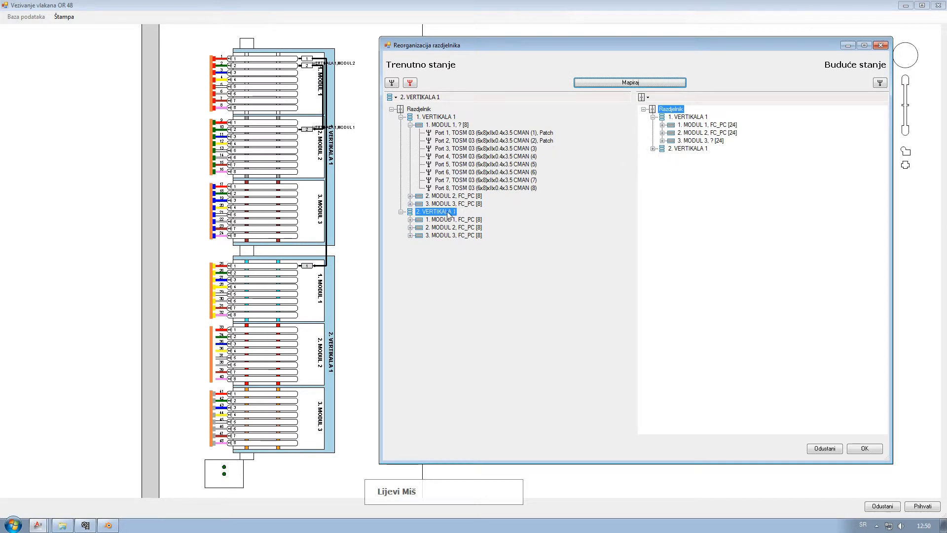
pyautogui.click(653, 148)
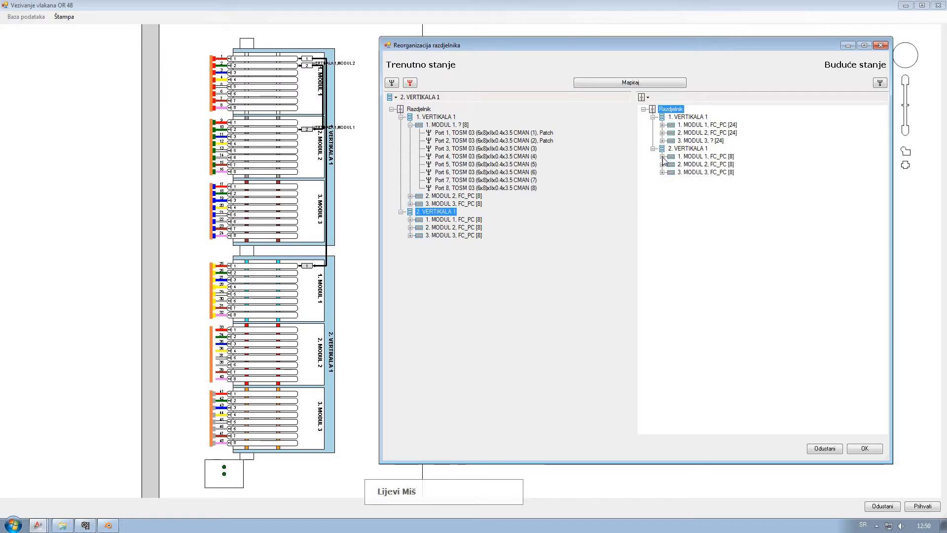
pyautogui.click(662, 157)
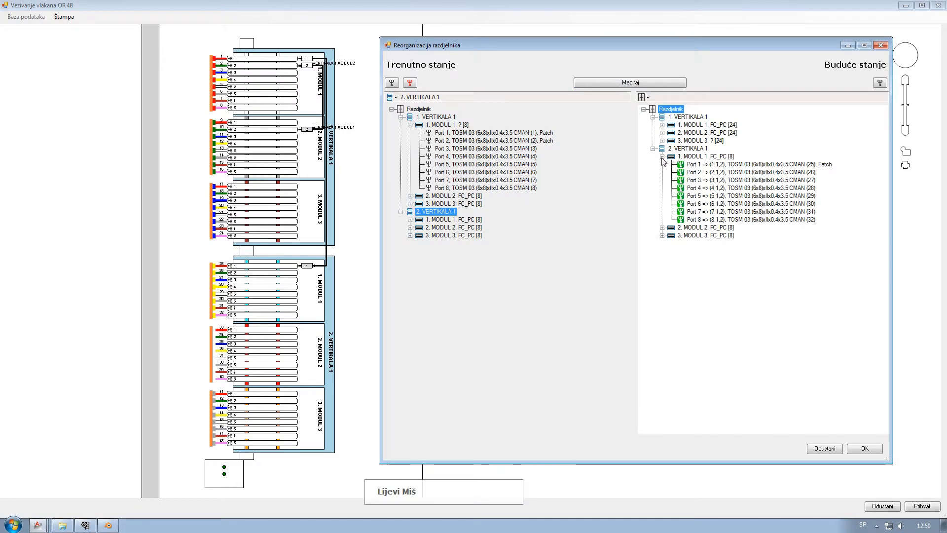
pyautogui.click(663, 228)
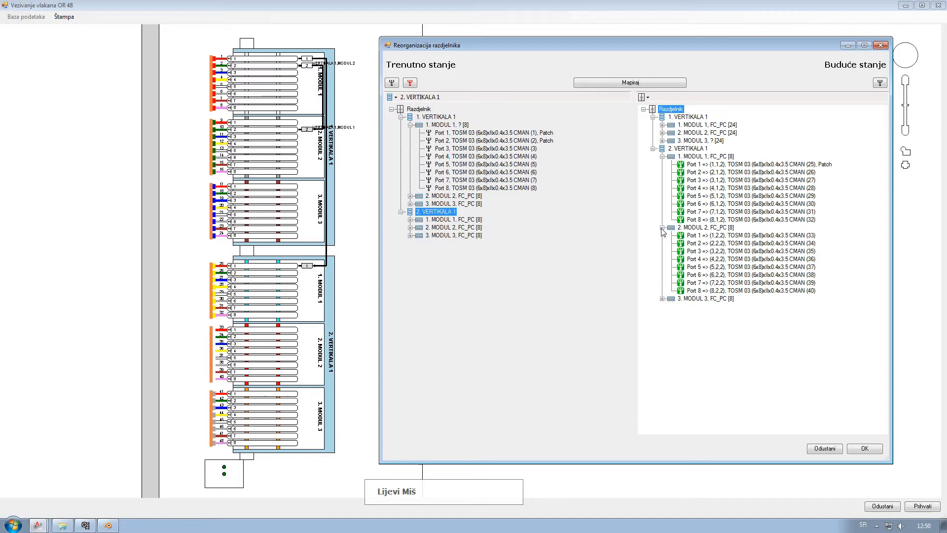
pyautogui.click(663, 299)
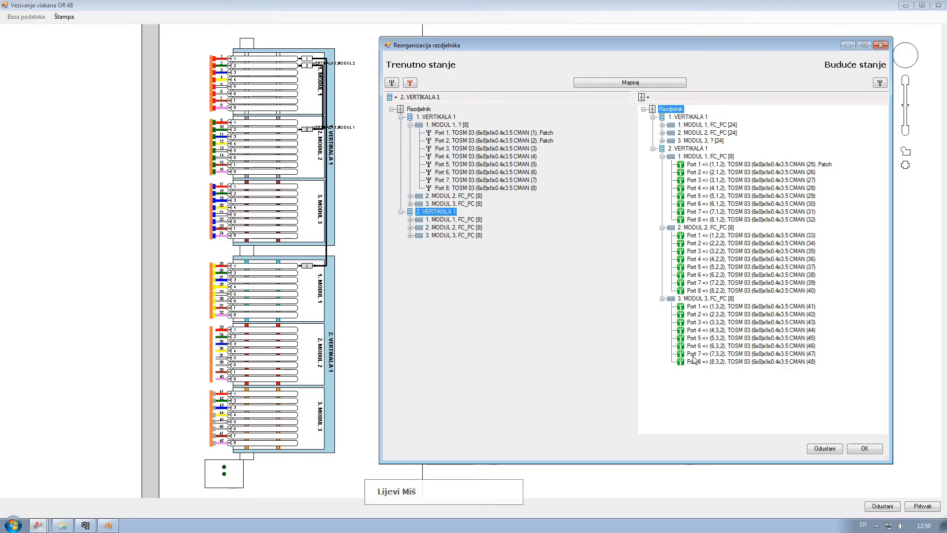
# - Roll back the port mapping of the whole second vertical in the future state
pyautogui.click(671, 150)
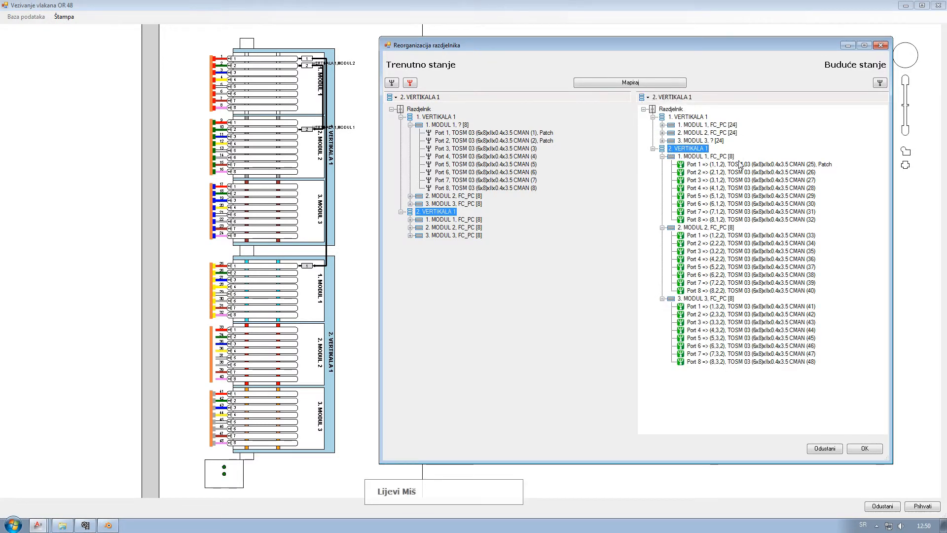
pyautogui.click(880, 83)
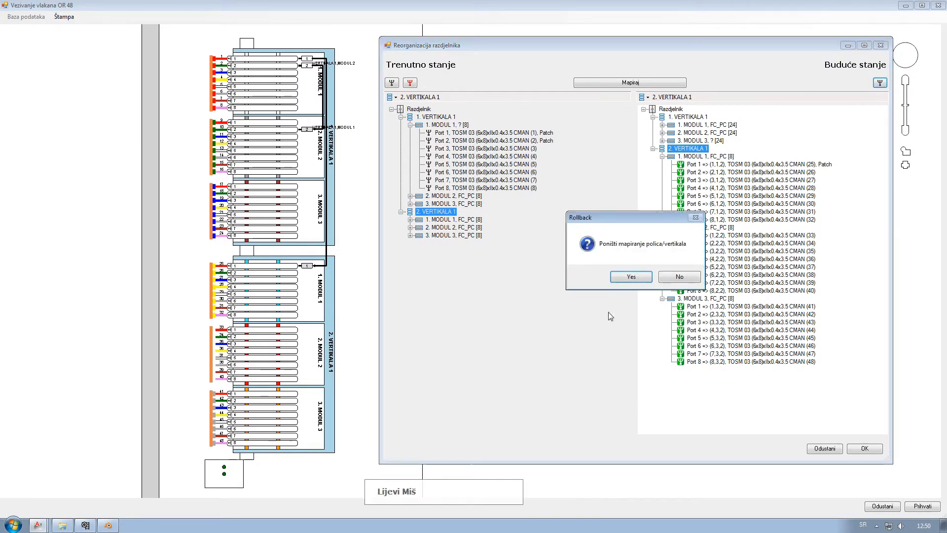
pyautogui.click(632, 277)
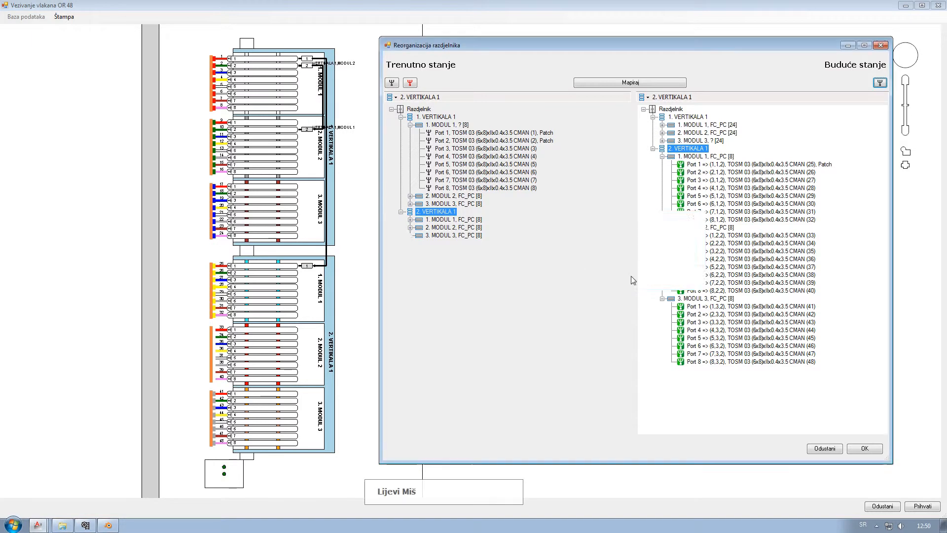
# - Change the number of ports of Modul 1 in the future state's second vertical to 24
pyautogui.click(672, 158)
pyautogui.rightClick(673, 158)
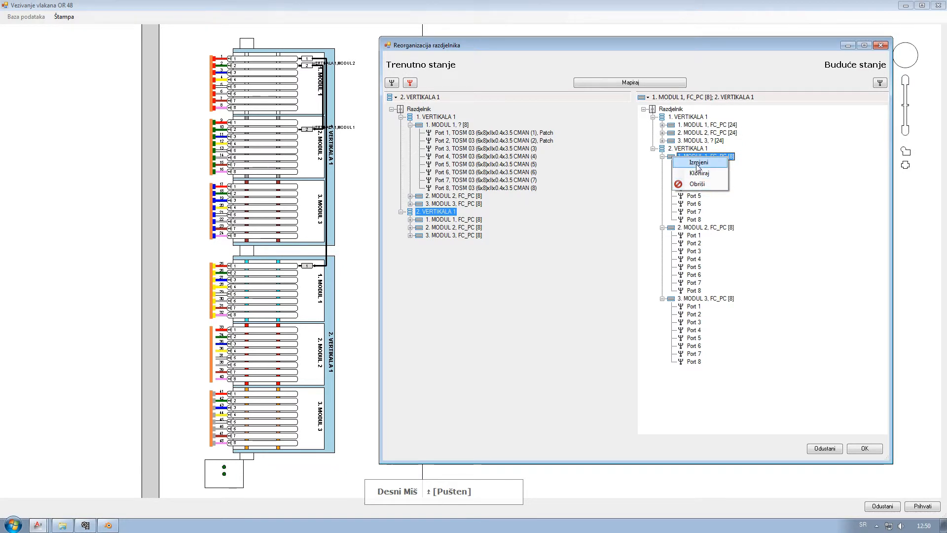
pyautogui.click(699, 163)
pyautogui.click(120, 92)
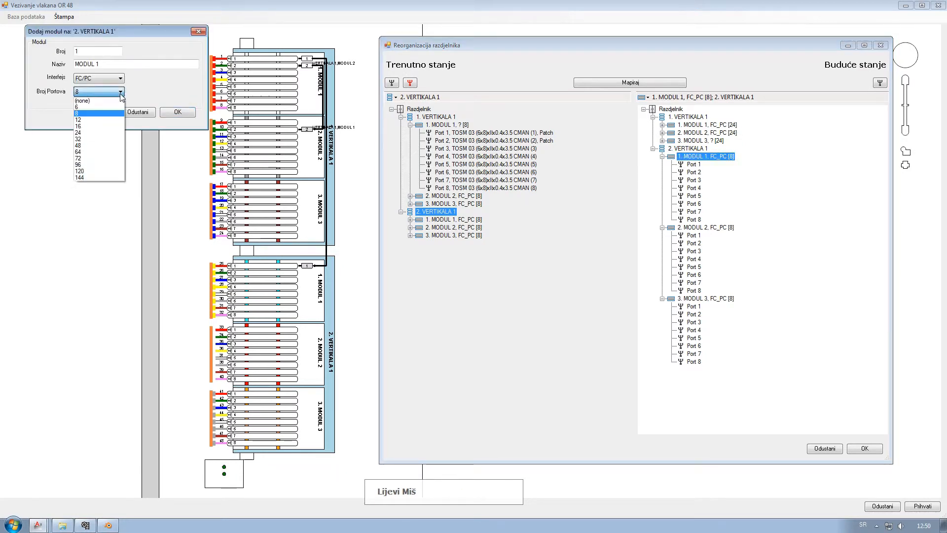
pyautogui.click(92, 139)
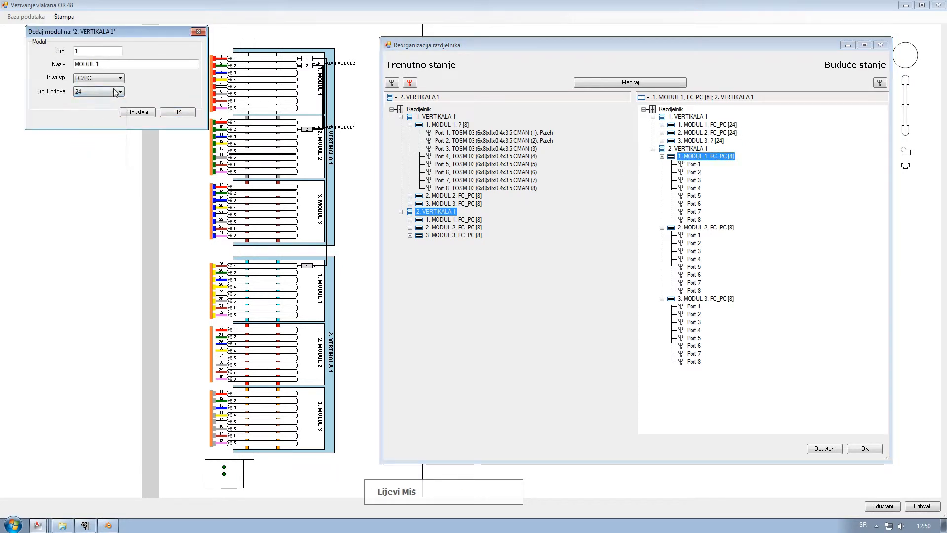
pyautogui.click(177, 113)
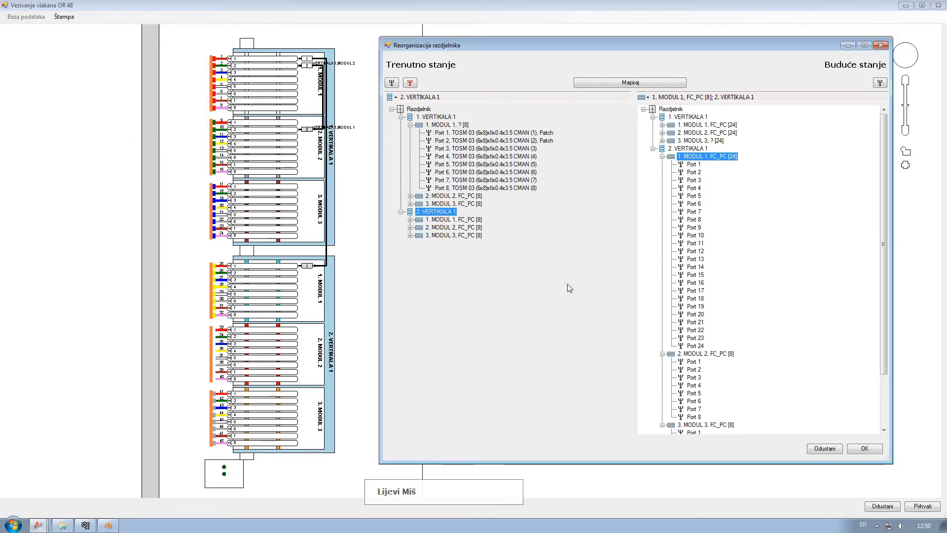
# - Collapse Modul 1 in the future state's second vertical and set Modul 2 there to 24 ports
pyautogui.click(663, 156)
pyautogui.rightClick(672, 166)
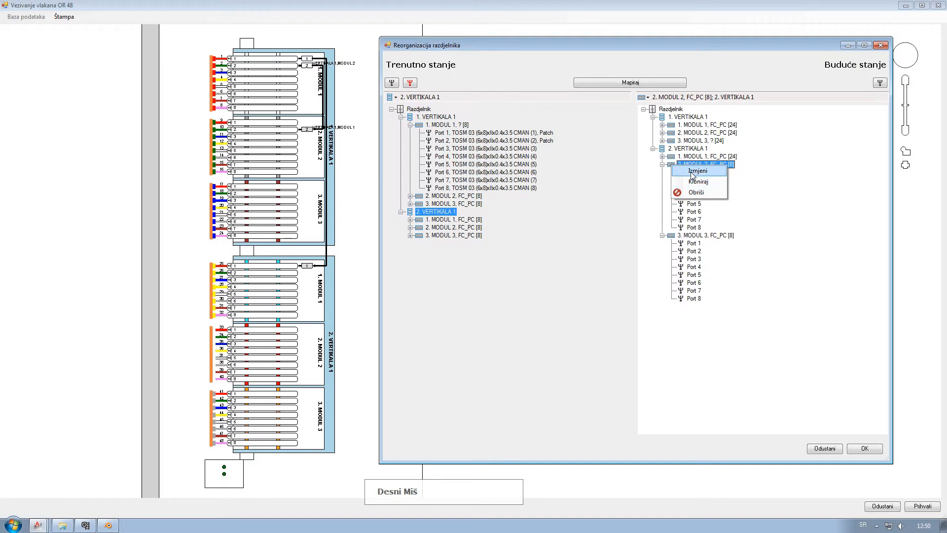
pyautogui.click(697, 182)
pyautogui.click(128, 105)
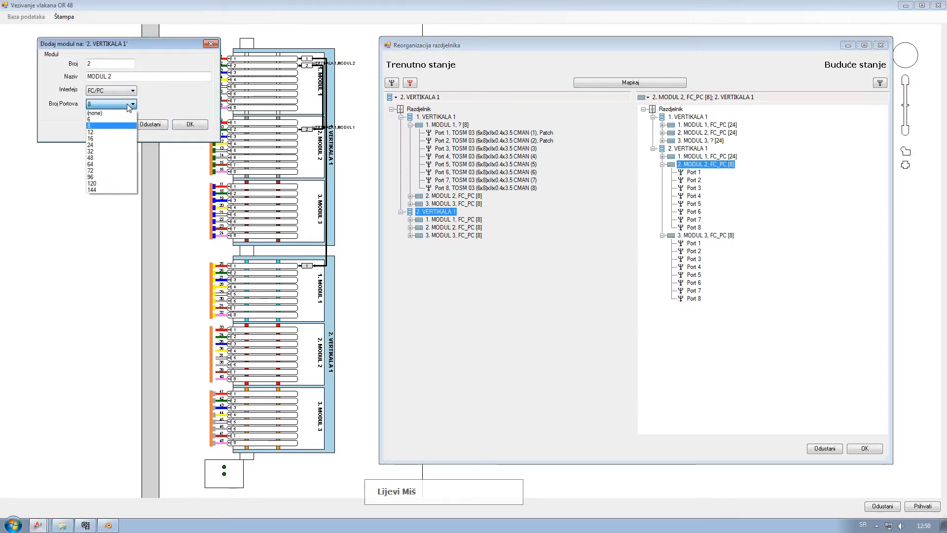
pyautogui.click(111, 146)
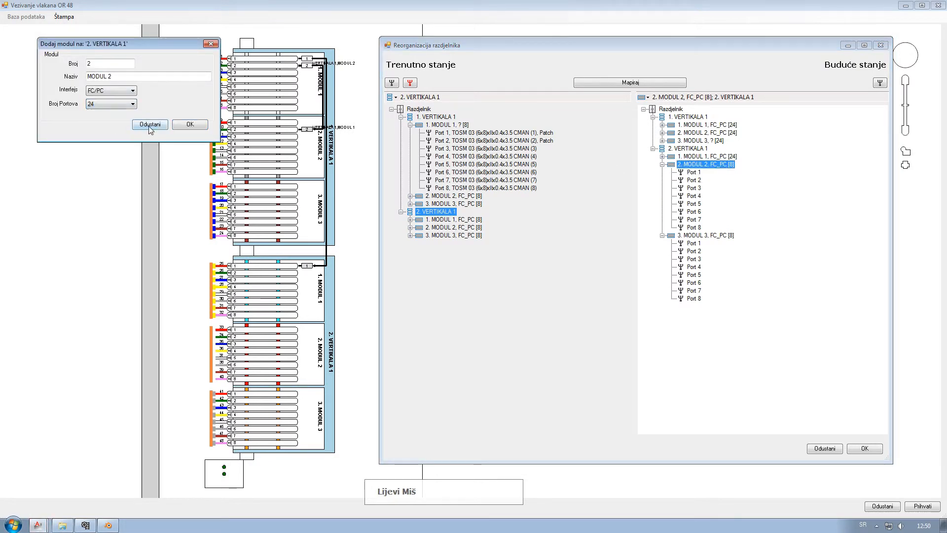
pyautogui.click(183, 126)
# - Collapse Modul 2 in the future state's second vertical and set Modul 3 there to 24 ports
pyautogui.click(662, 164)
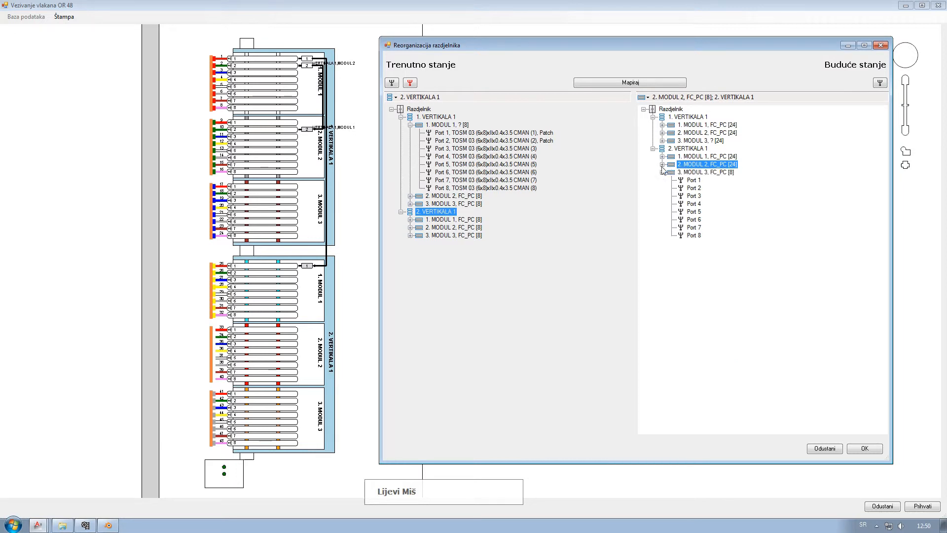
pyautogui.click(673, 173)
pyautogui.rightClick(674, 178)
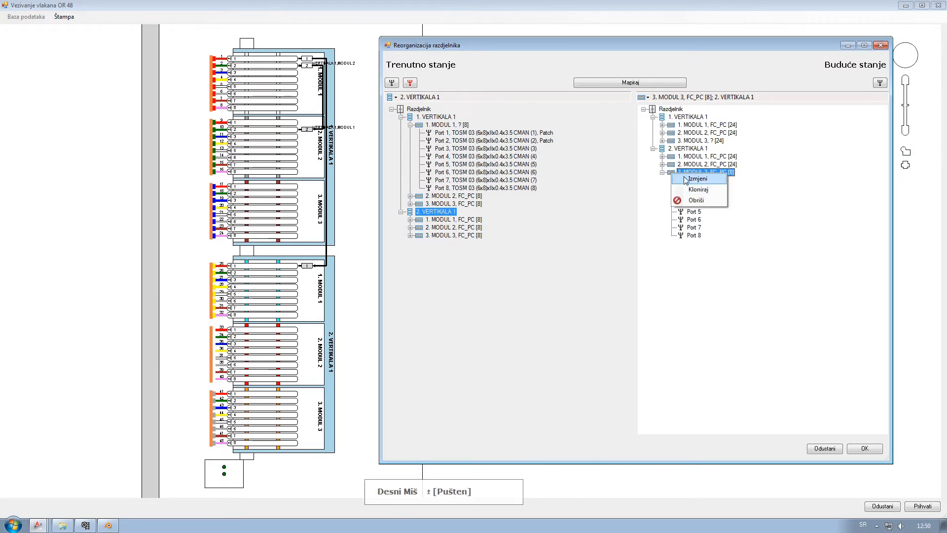
pyautogui.click(691, 190)
pyautogui.click(141, 117)
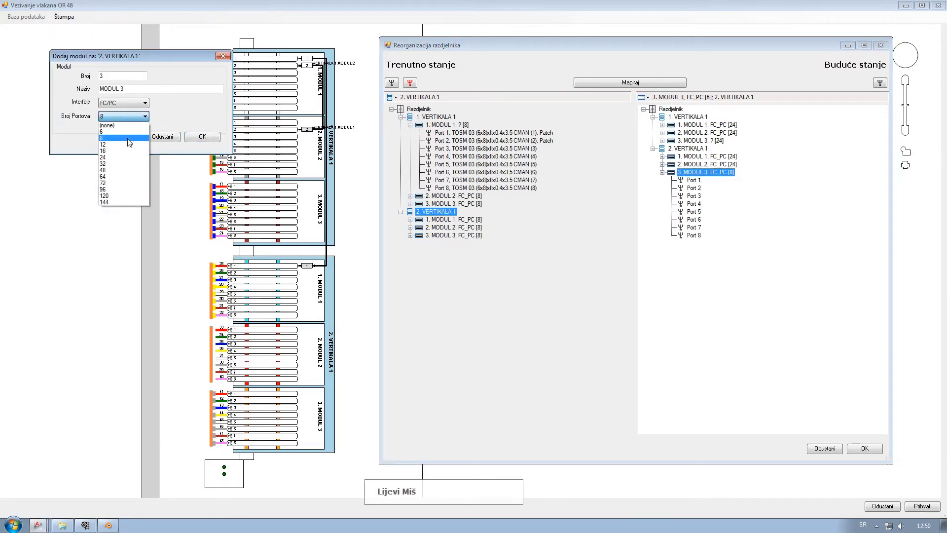
pyautogui.click(120, 156)
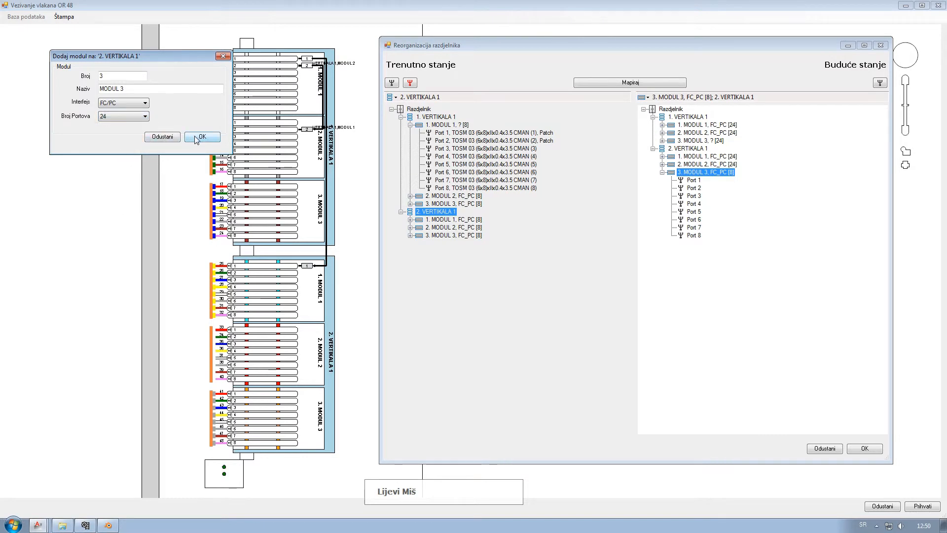
pyautogui.click(197, 140)
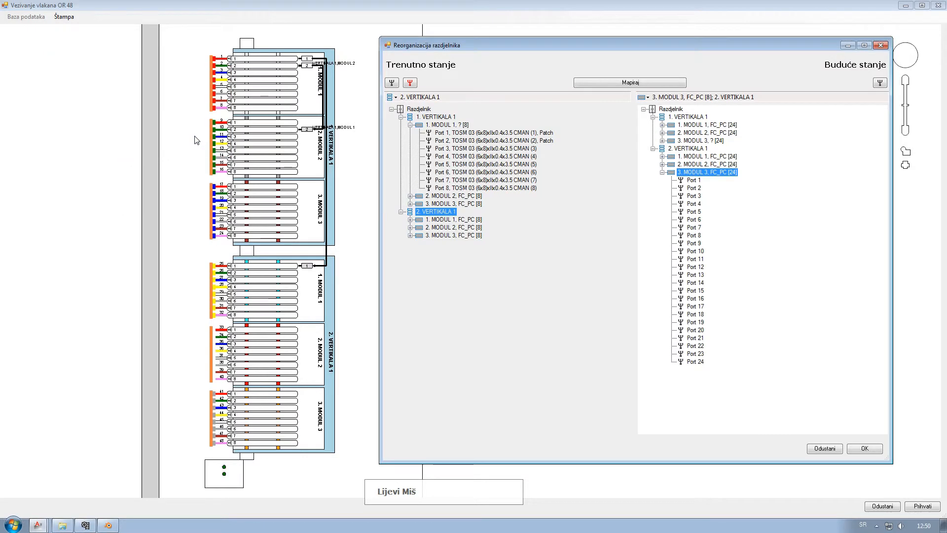
# - Map Port 1 of Modul 1 in the current first vertical to Port 1 of Modul 1 in the future first vertical
pyautogui.click(664, 173)
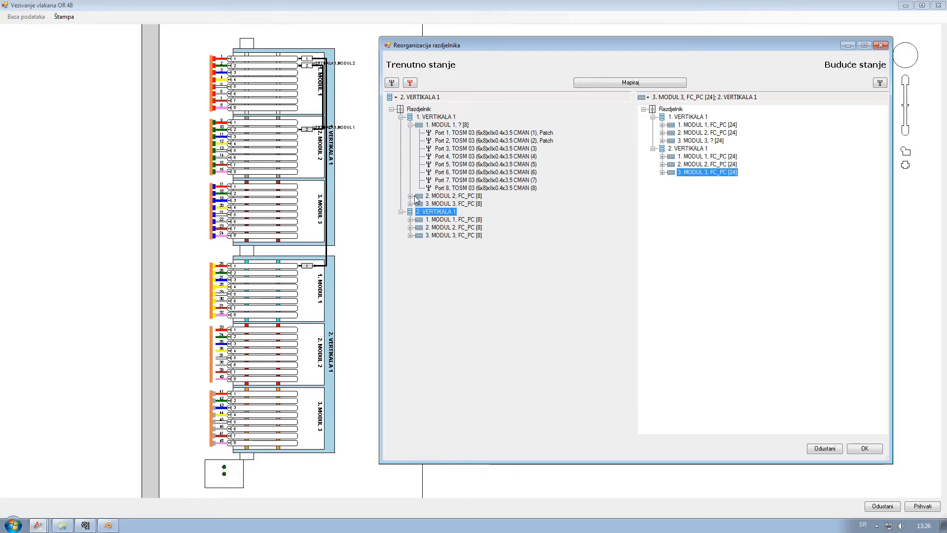
pyautogui.click(663, 125)
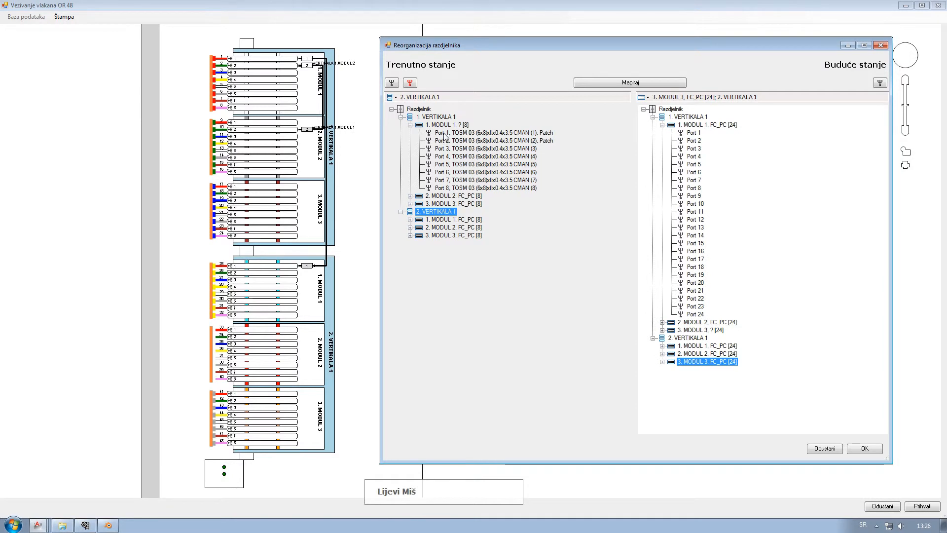
pyautogui.click(473, 134)
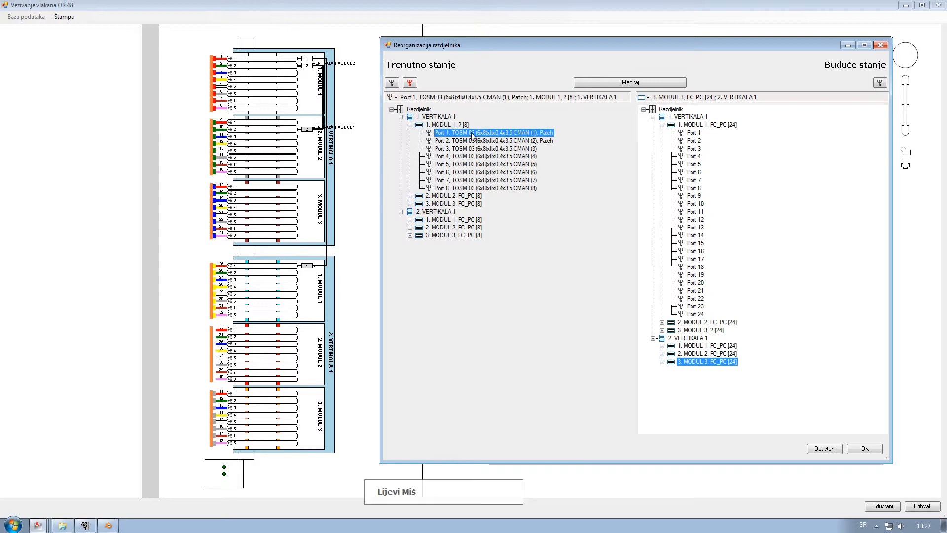
pyautogui.click(694, 133)
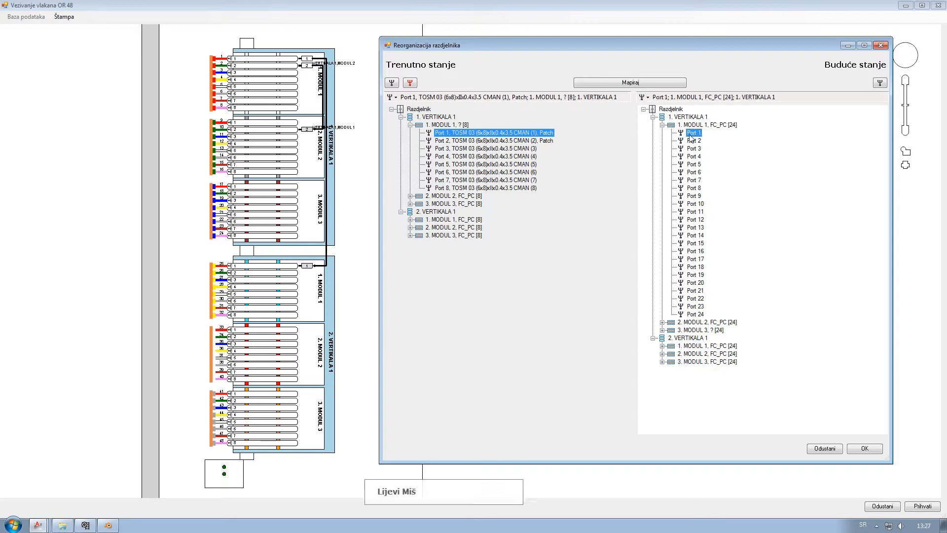
pyautogui.click(628, 84)
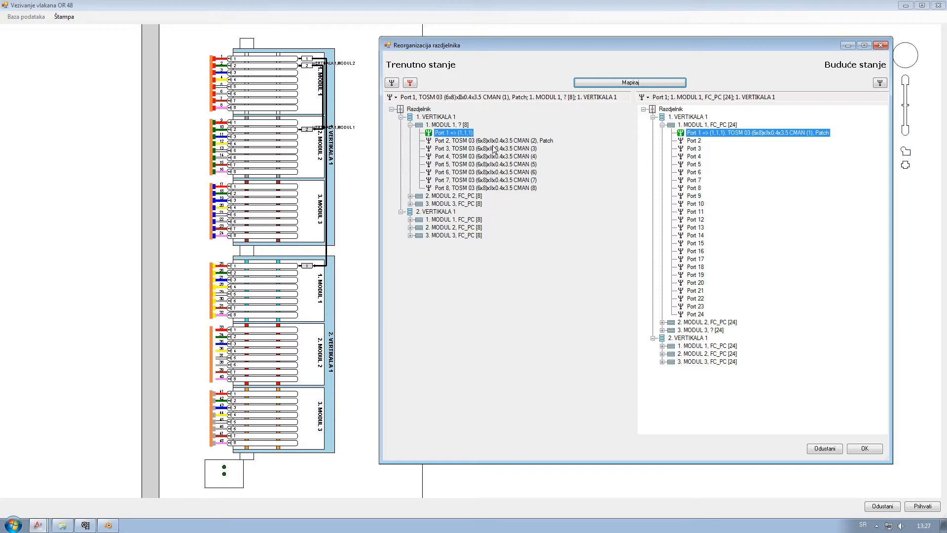
# - Map ports 2 to 8 of the current first vertical's Modul 1 to the future Modul 1, starting at Port 2
pyautogui.click(446, 142)
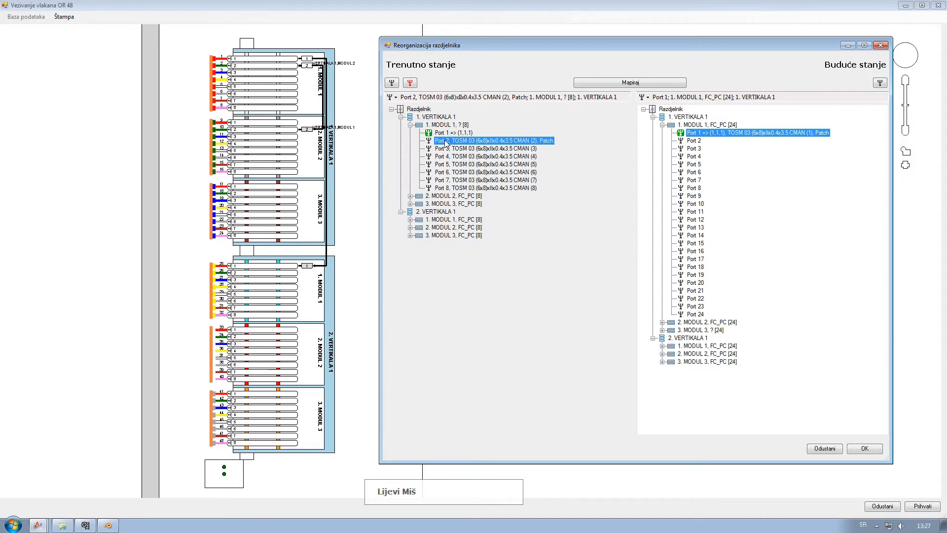
pyautogui.keyDown('shift'); pyautogui.click(446, 189); pyautogui.keyUp('shift')
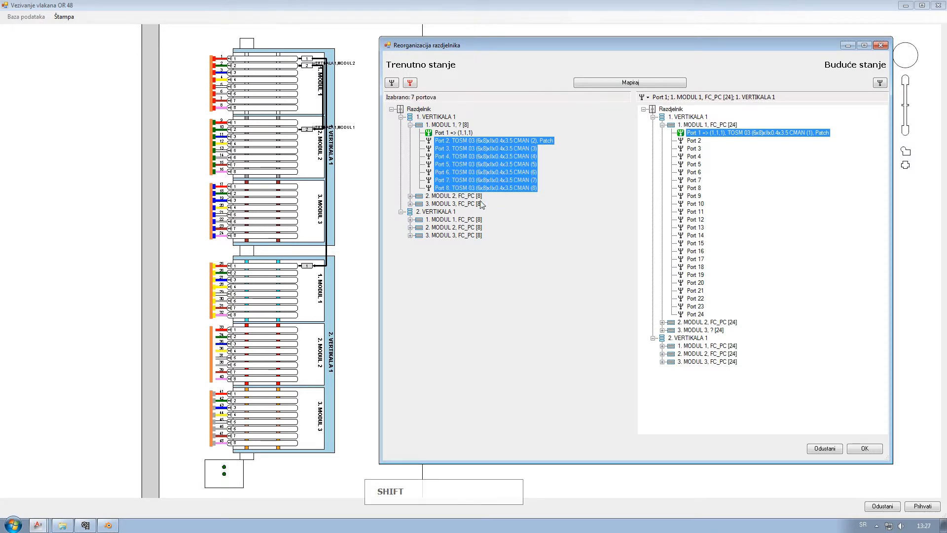
pyautogui.click(684, 141)
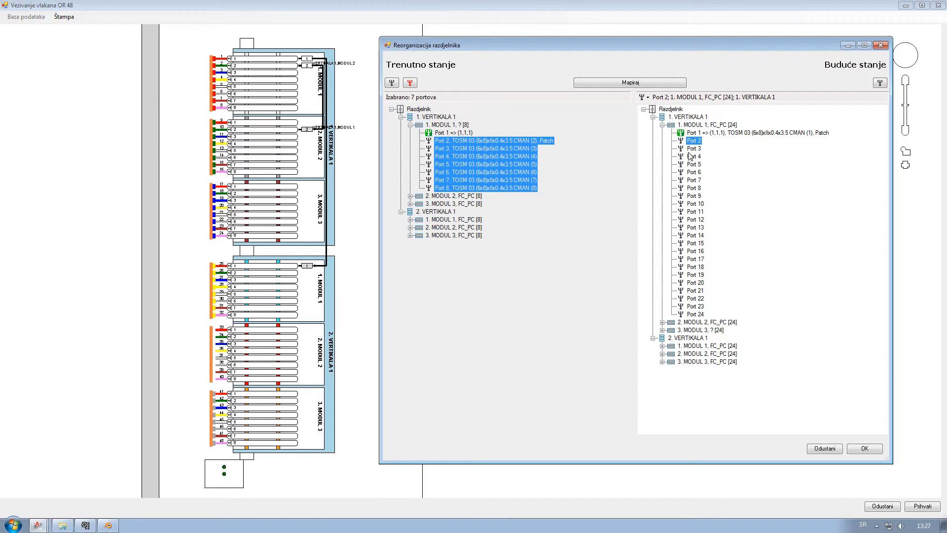
pyautogui.click(633, 84)
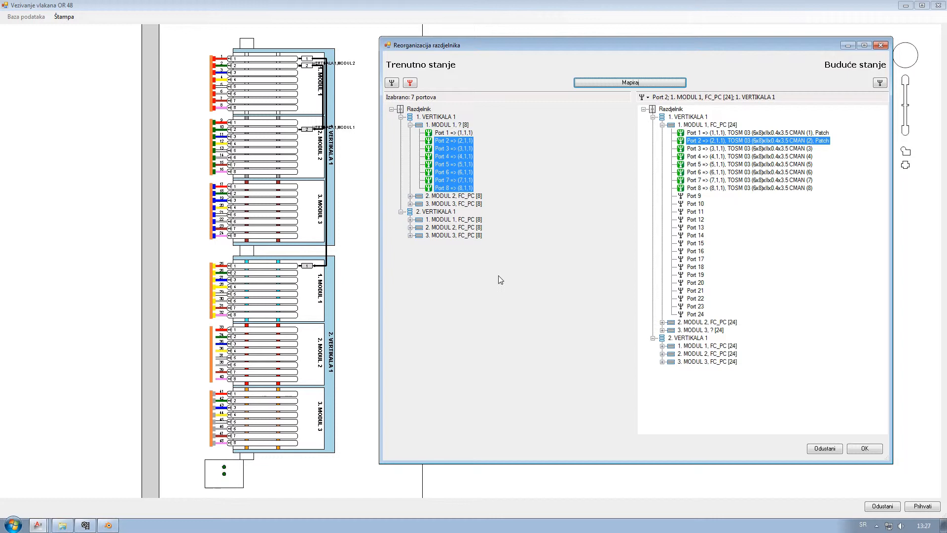
# - Map all eight ports of the current first vertical's Modul 2 to the future Modul 1 starting at Port 9, and expand the current Modul 3
pyautogui.click(411, 196)
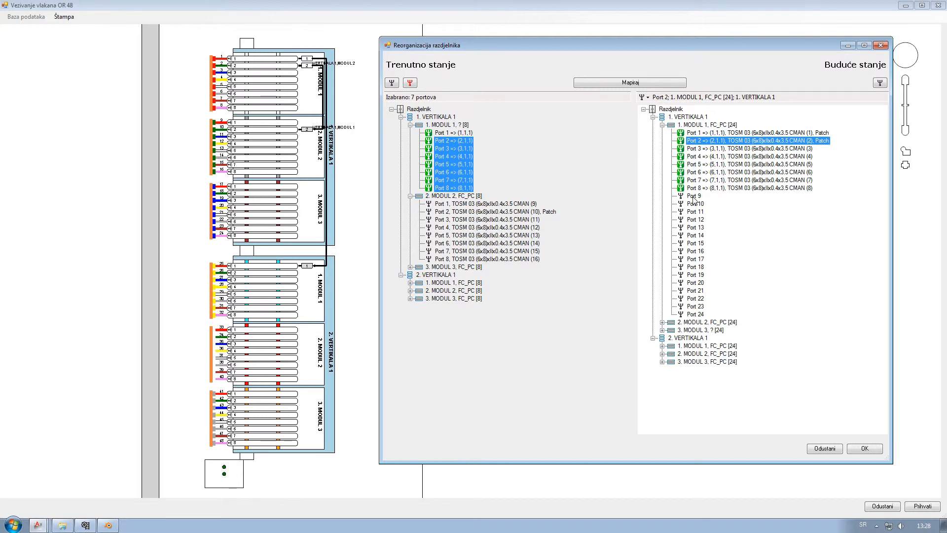
pyautogui.click(443, 205)
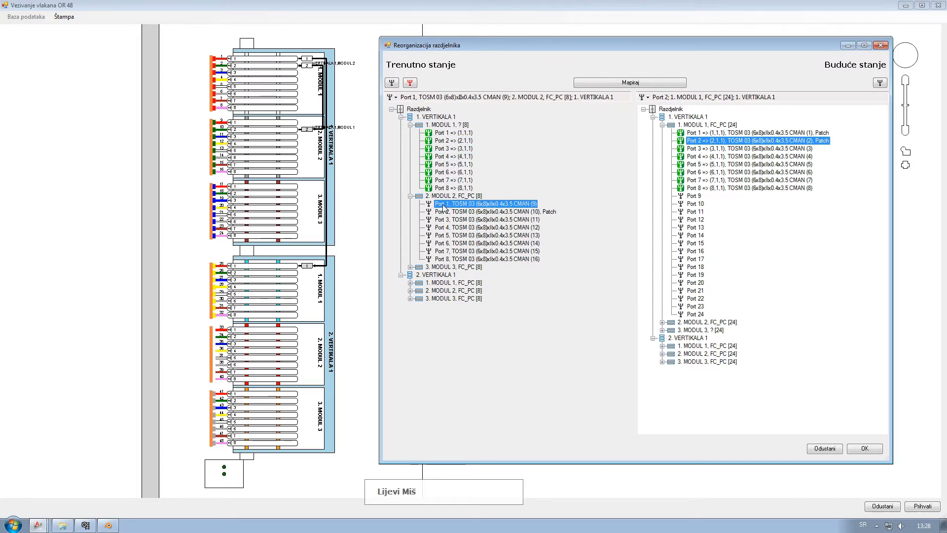
pyautogui.keyDown('shift'); pyautogui.click(436, 260); pyautogui.keyUp('shift')
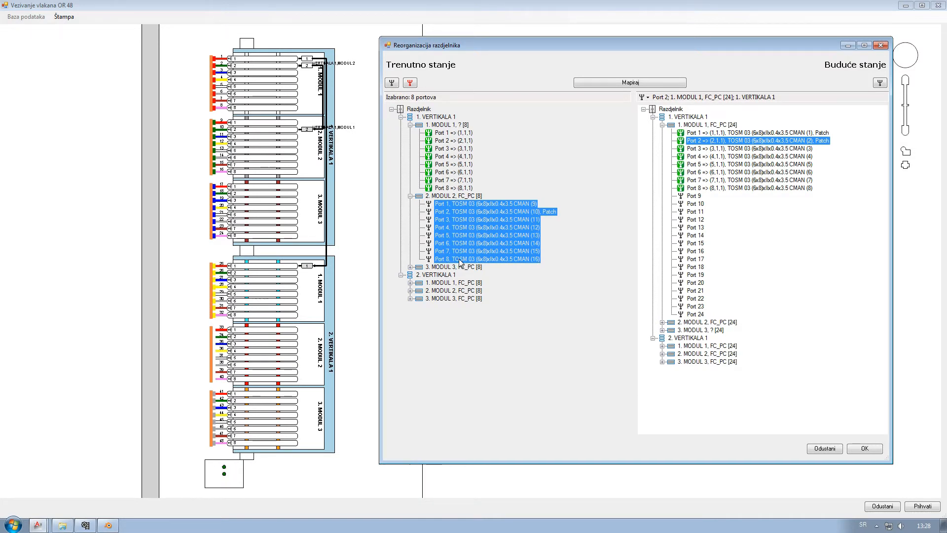
pyautogui.click(686, 198)
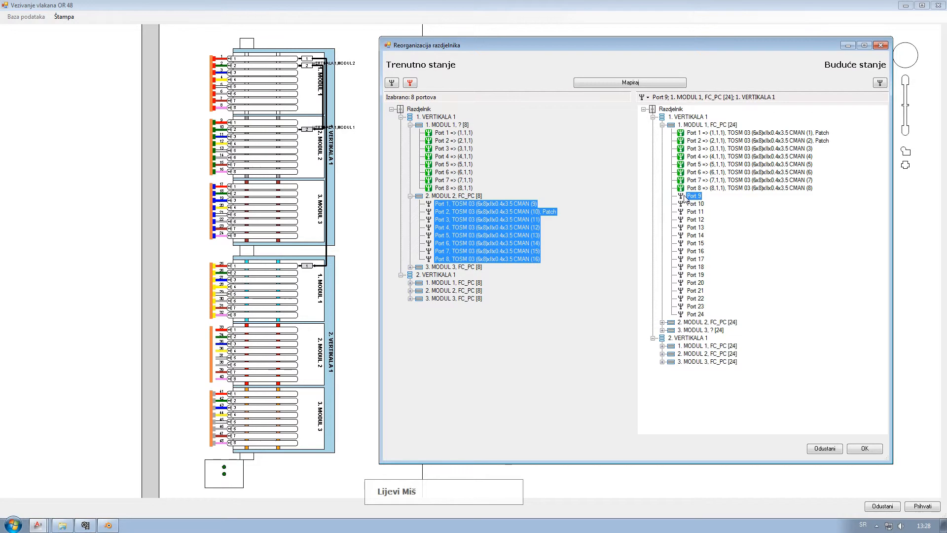
pyautogui.click(637, 83)
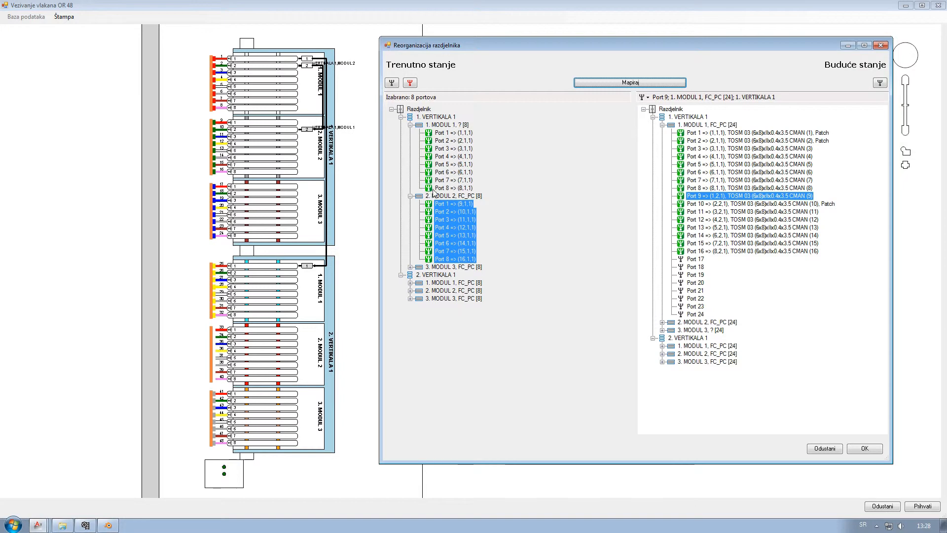
pyautogui.click(410, 267)
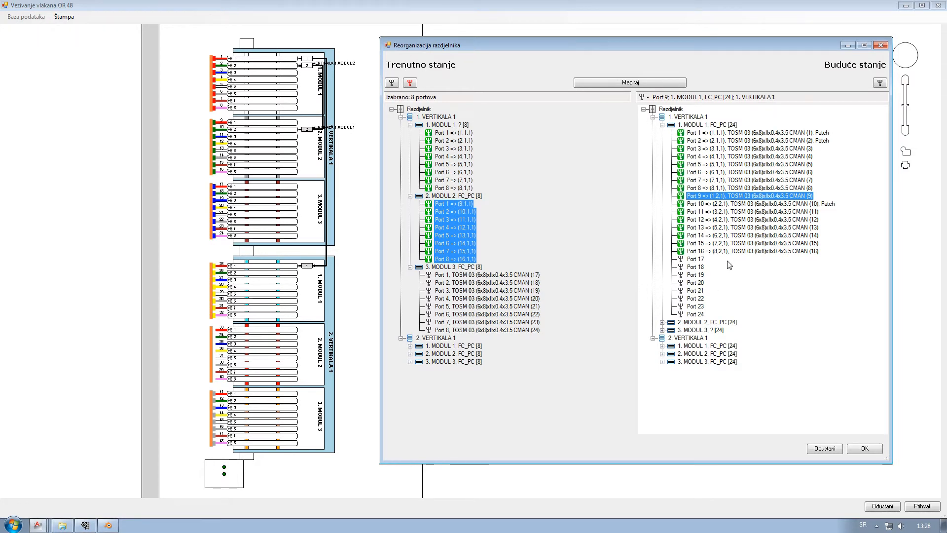
pyautogui.click(510, 227)
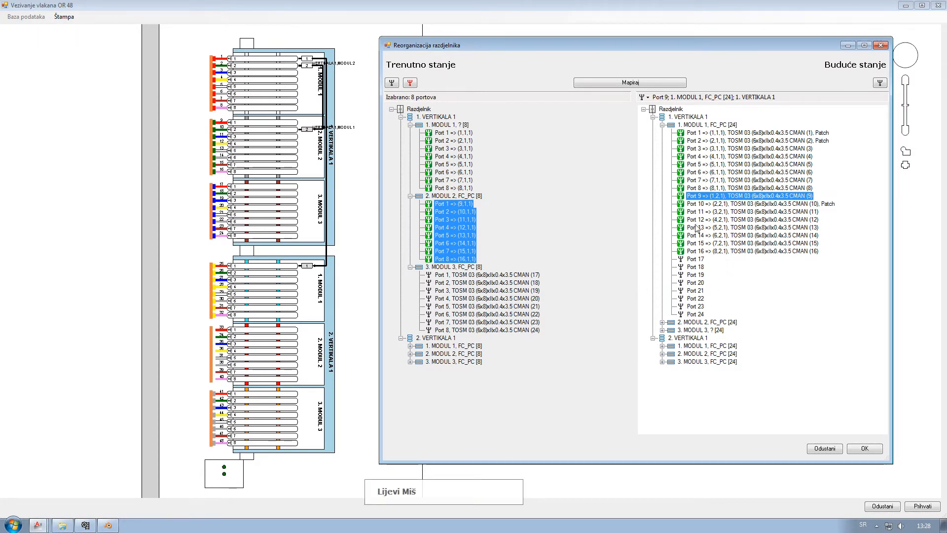
# - Roll back the mapping of Port 1 from the future state and of ports 2 to 4 from the current first vertical's Modul 1
pyautogui.click(696, 134)
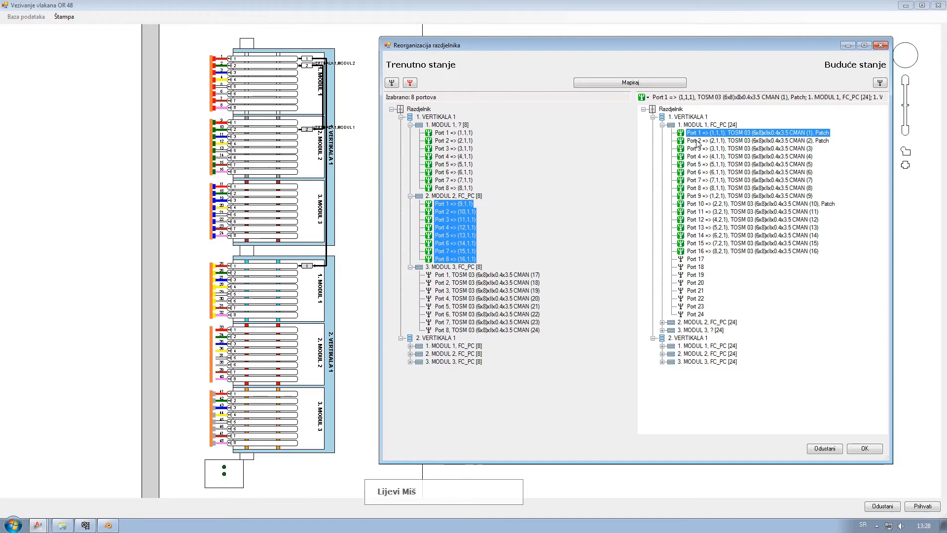
pyautogui.click(881, 84)
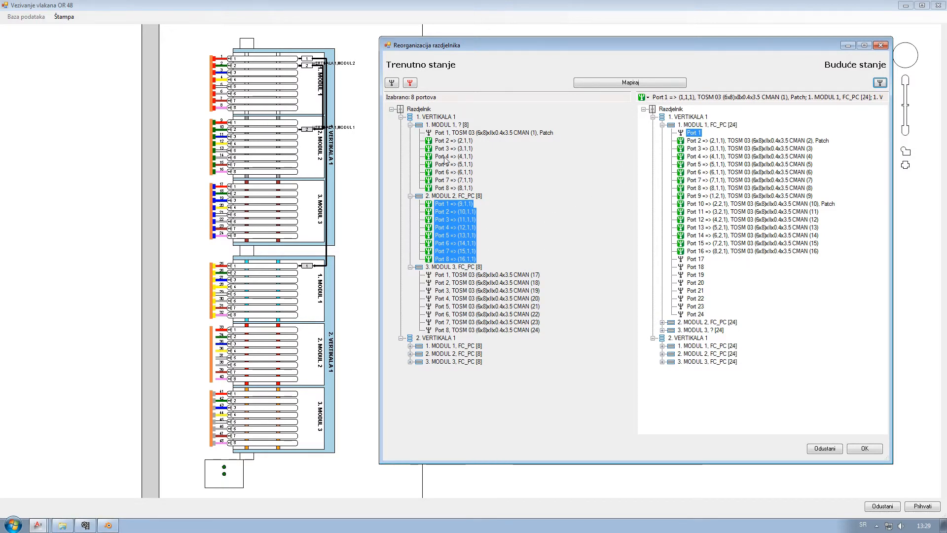
pyautogui.click(442, 142)
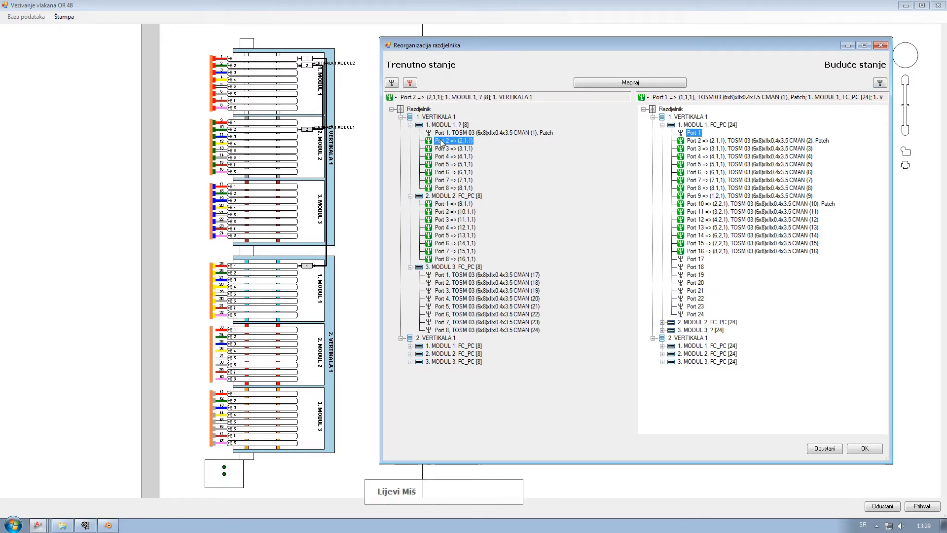
pyautogui.keyDown('shift'); pyautogui.click(441, 155); pyautogui.keyUp('shift')
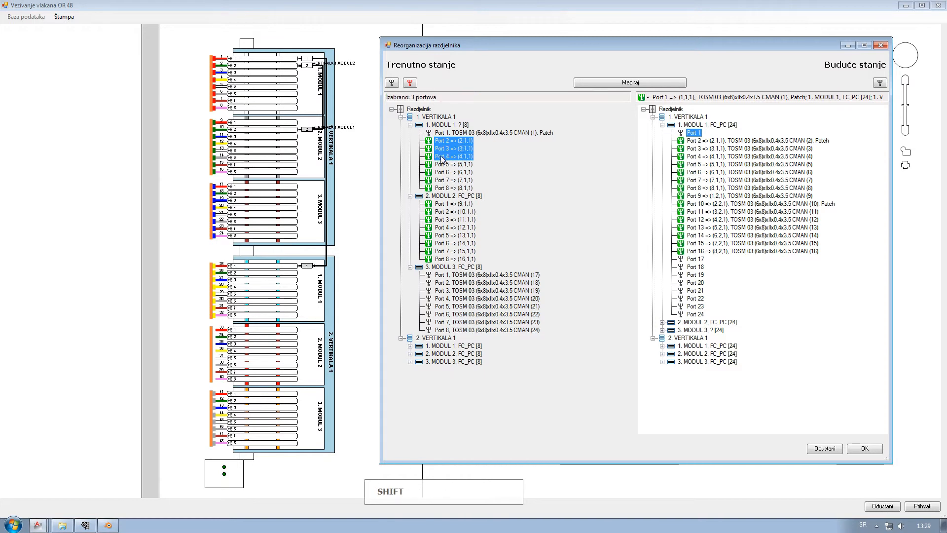
pyautogui.click(393, 84)
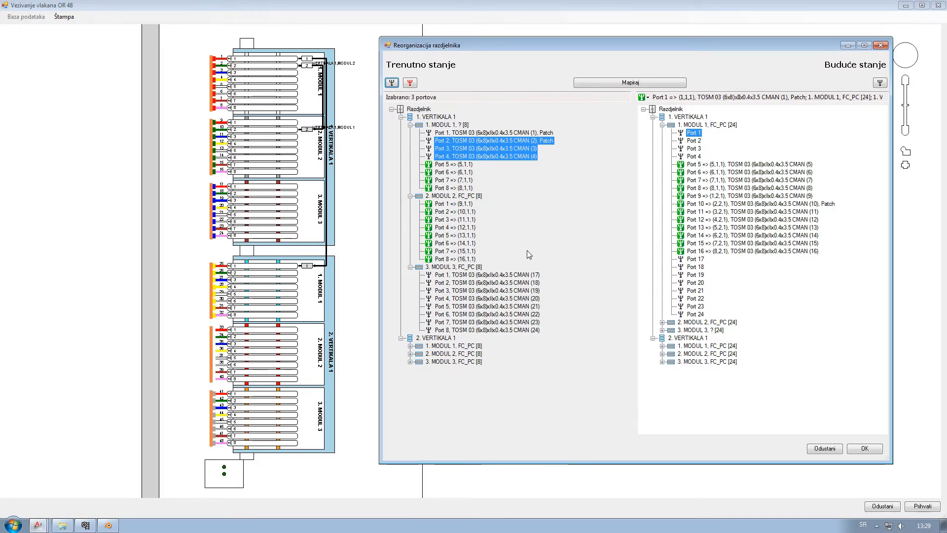
# - Map ports 1 to 4 of the current first vertical's Modul 1 again to the future Modul 1, starting at Port 1
pyautogui.click(447, 133)
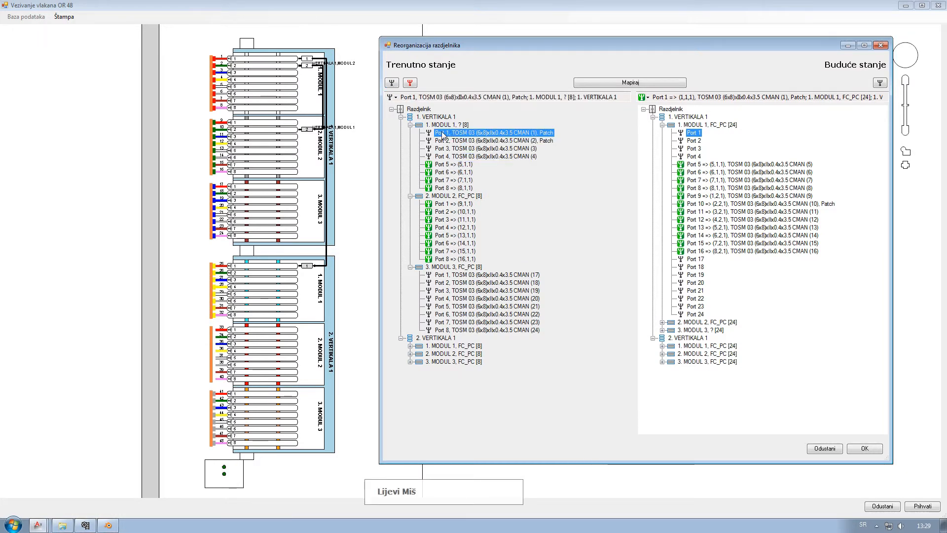
pyautogui.keyDown('shift'); pyautogui.click(445, 157); pyautogui.keyUp('shift')
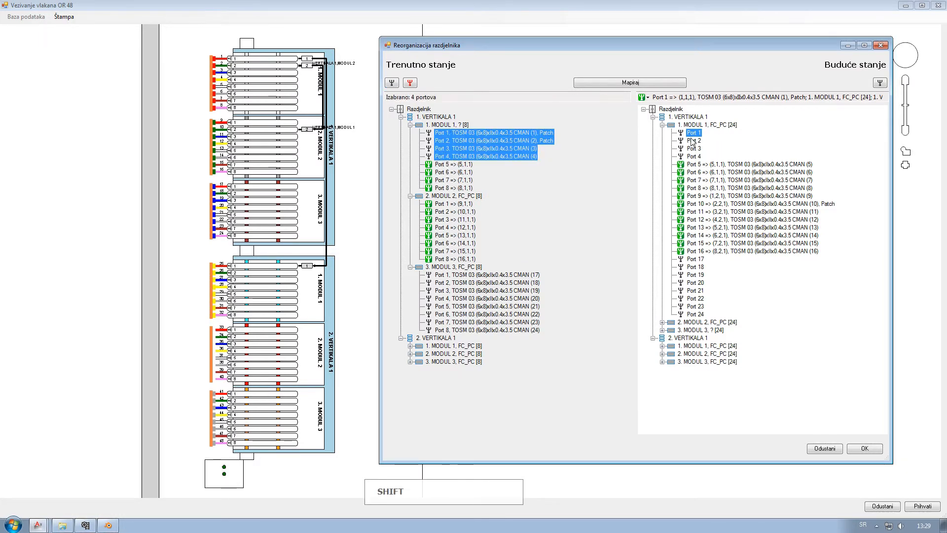
pyautogui.click(651, 82)
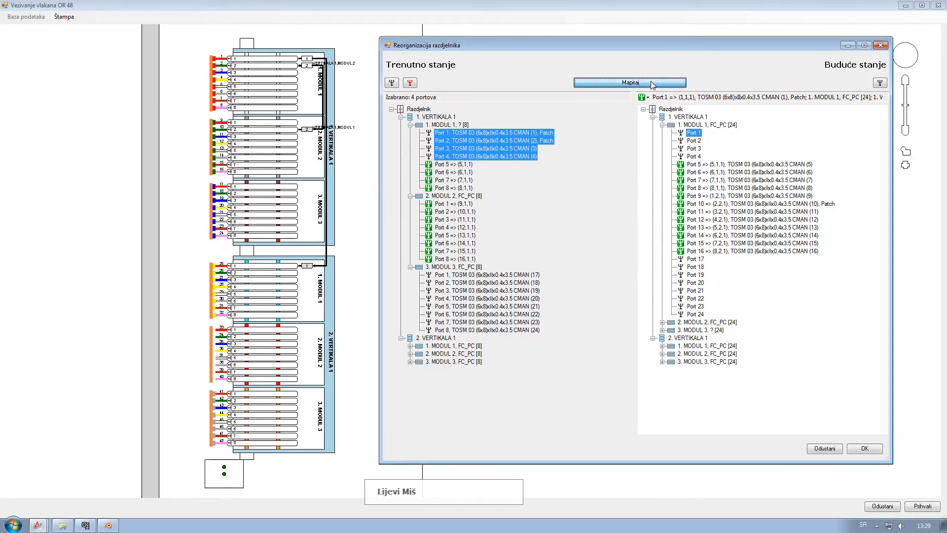
# - Map ports 1 to 8 of the current first vertical's Modul 3 to the future Modul 1, starting at Port 17
pyautogui.click(457, 275)
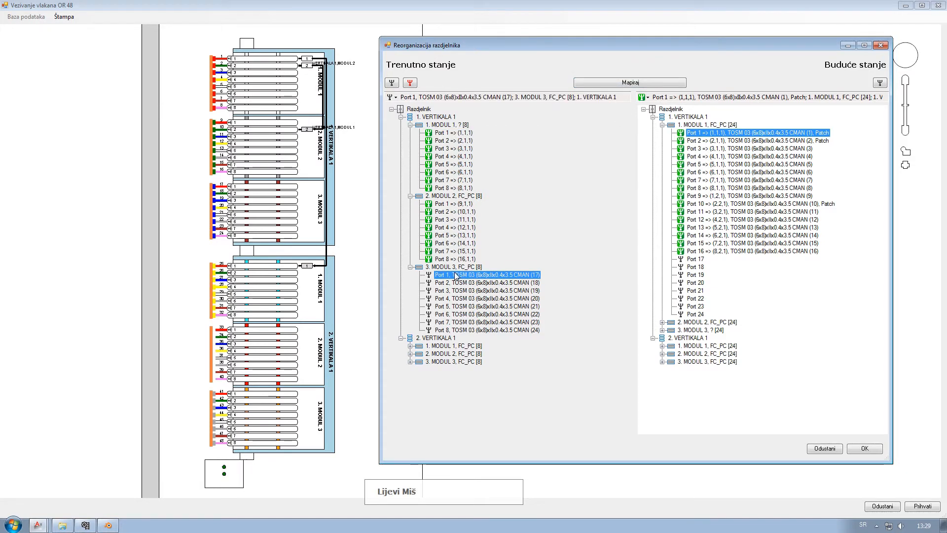
pyautogui.keyDown('shift'); pyautogui.click(444, 330); pyautogui.keyUp('shift')
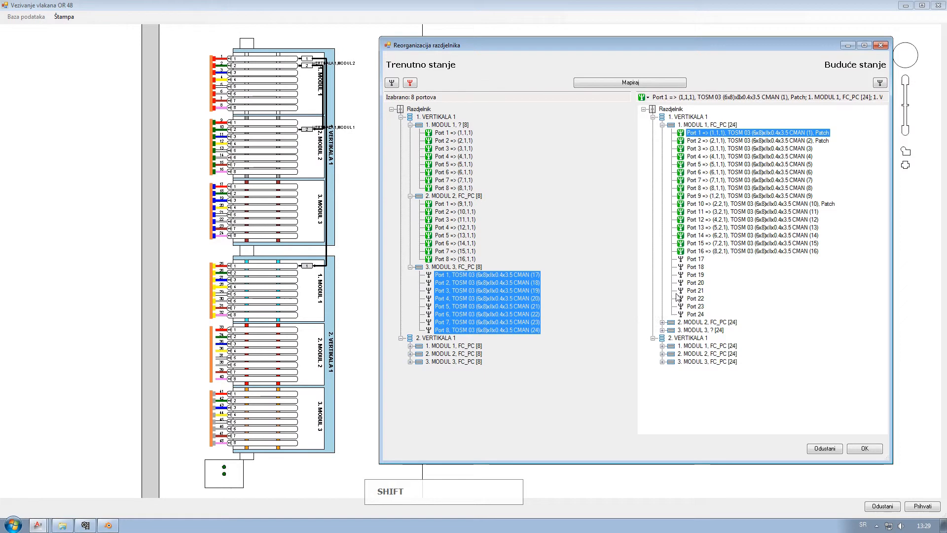
pyautogui.click(690, 262)
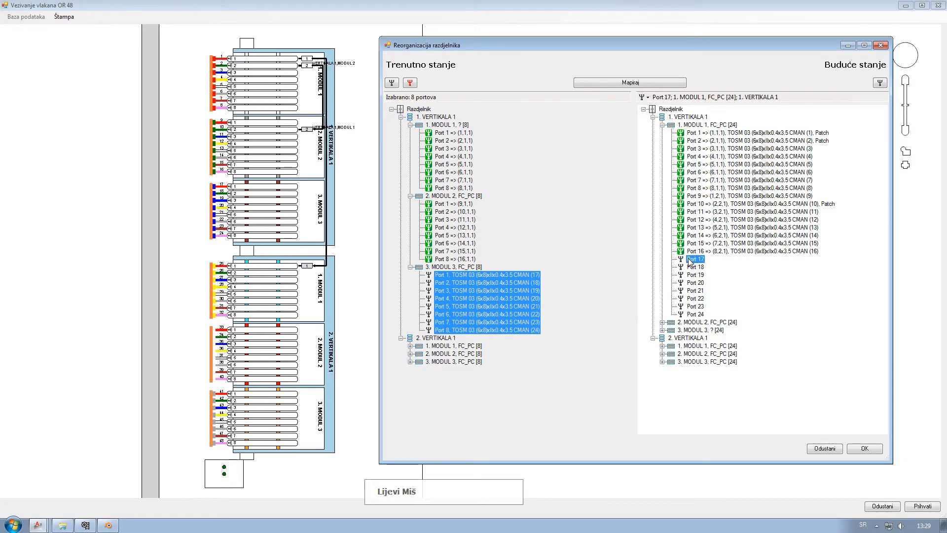
pyautogui.click(645, 87)
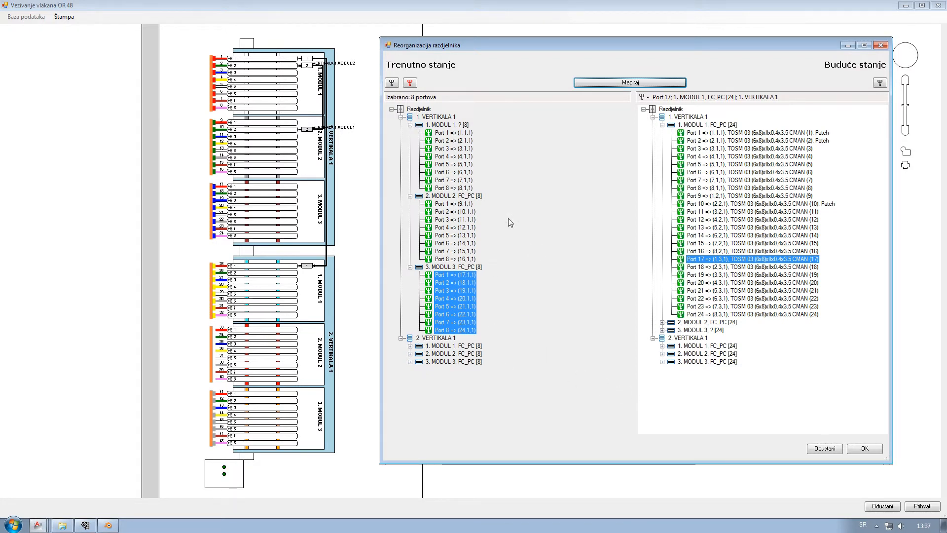
# - Try to confirm the distributor reorganization and dismiss the mapping check message
pyautogui.click(865, 449)
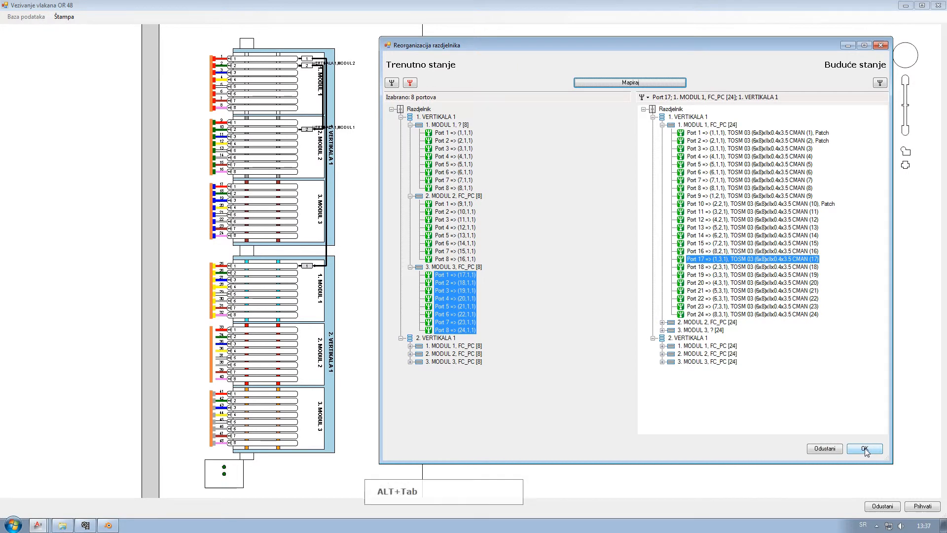
pyautogui.moveTo(664, 217); pyautogui.dragTo(591, 213)
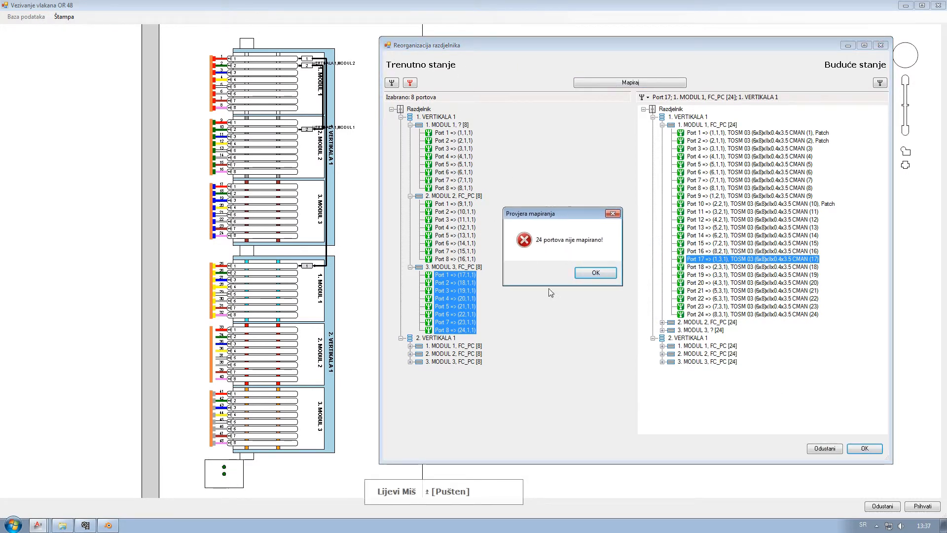
pyautogui.click(596, 273)
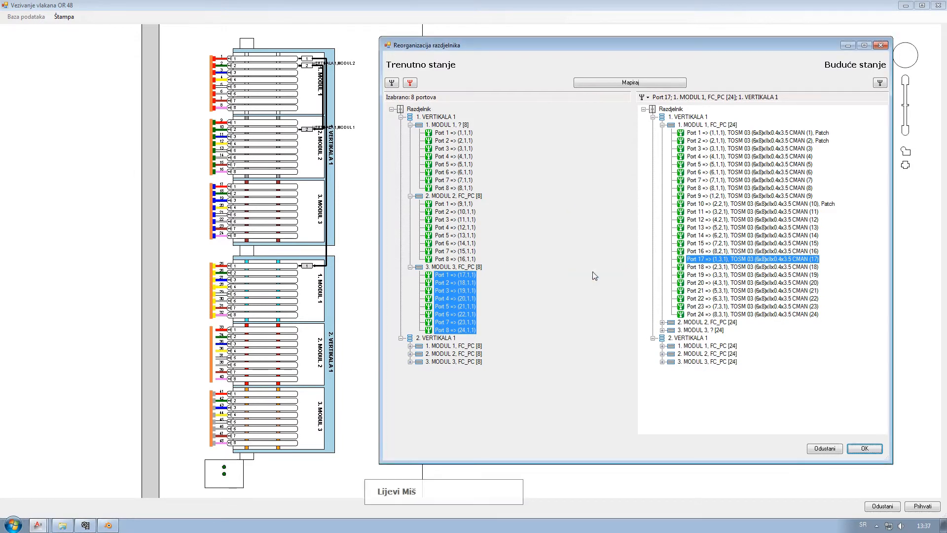
# - Collapse the current first vertical's modules and the future Modul 1, and expand all three modules of the current second vertical
pyautogui.click(410, 125)
pyautogui.click(410, 133)
pyautogui.click(410, 141)
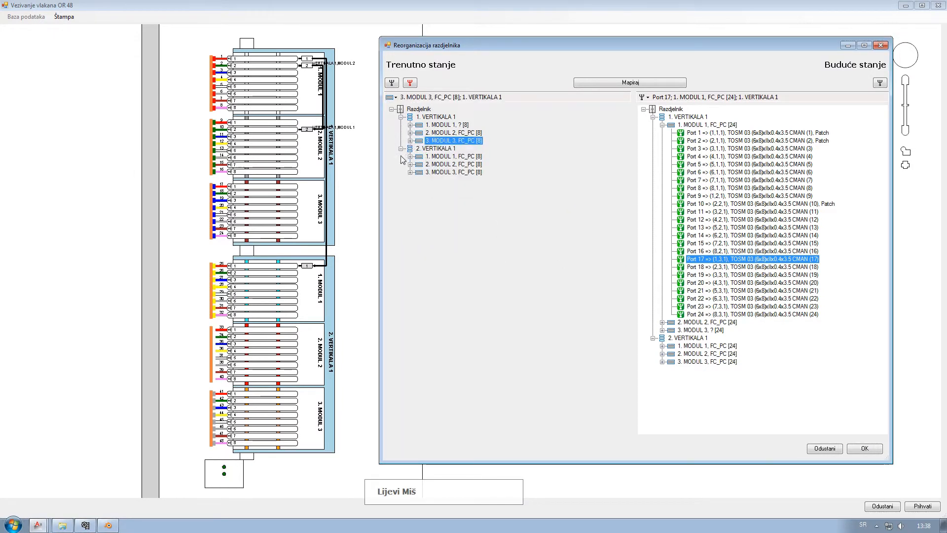
pyautogui.click(410, 156)
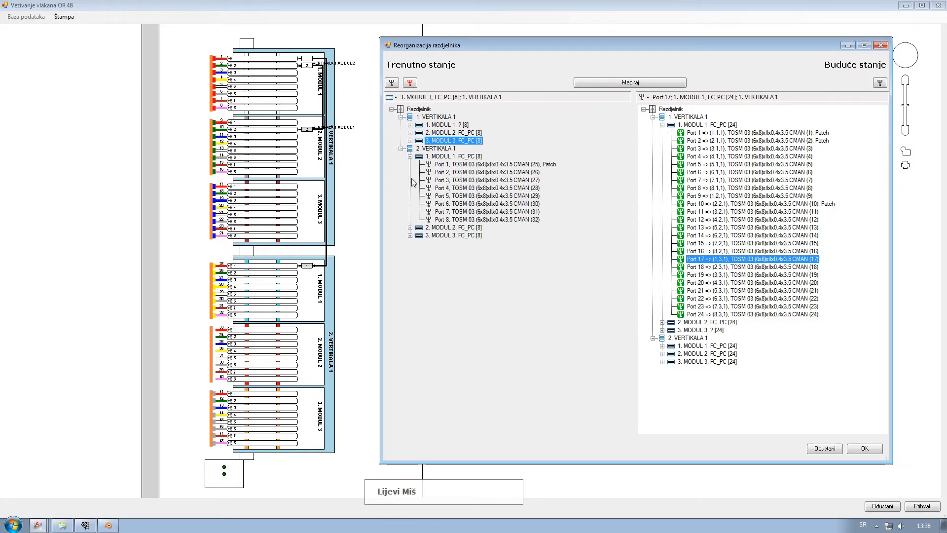
pyautogui.click(410, 228)
pyautogui.click(410, 298)
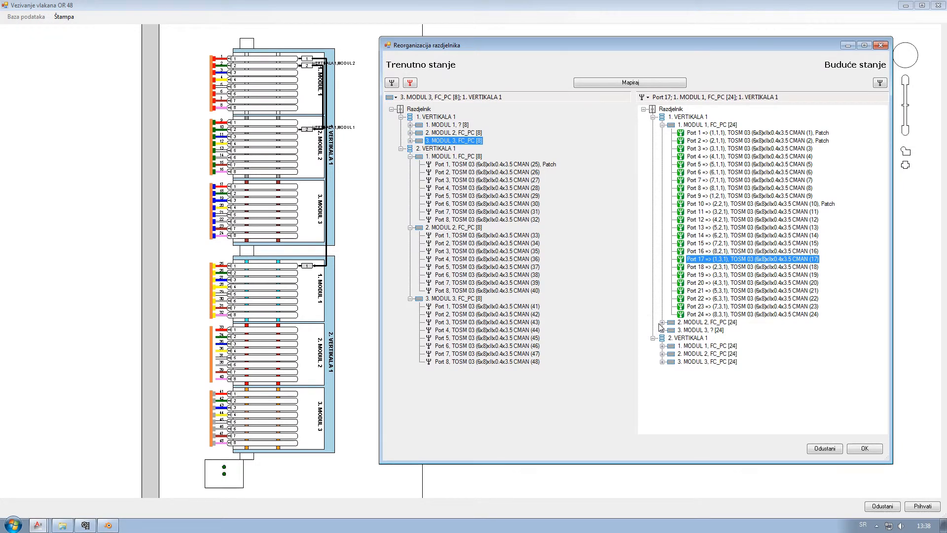
pyautogui.click(662, 125)
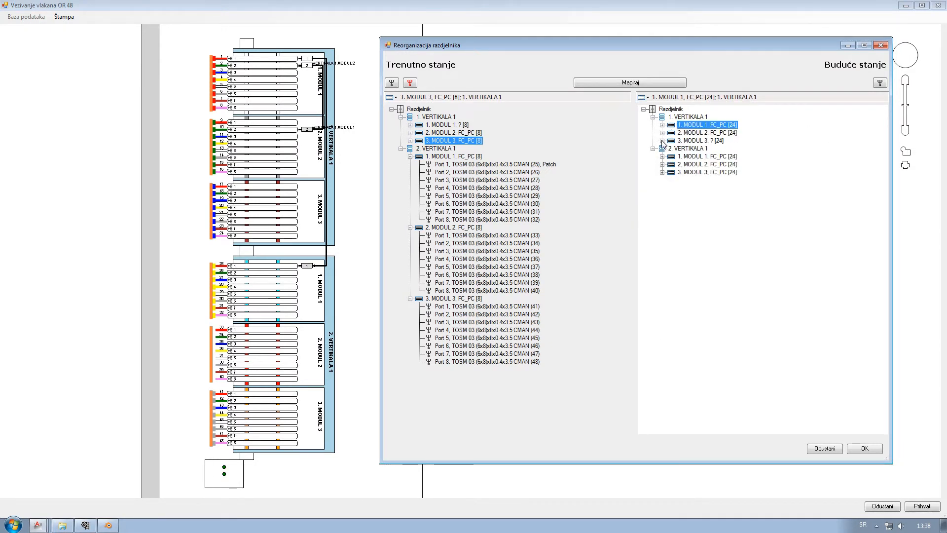
# - Map ports 1 to 8 of the current second vertical's Modul 1 to the future first vertical's Modul 3, starting at Port 1
pyautogui.click(662, 141)
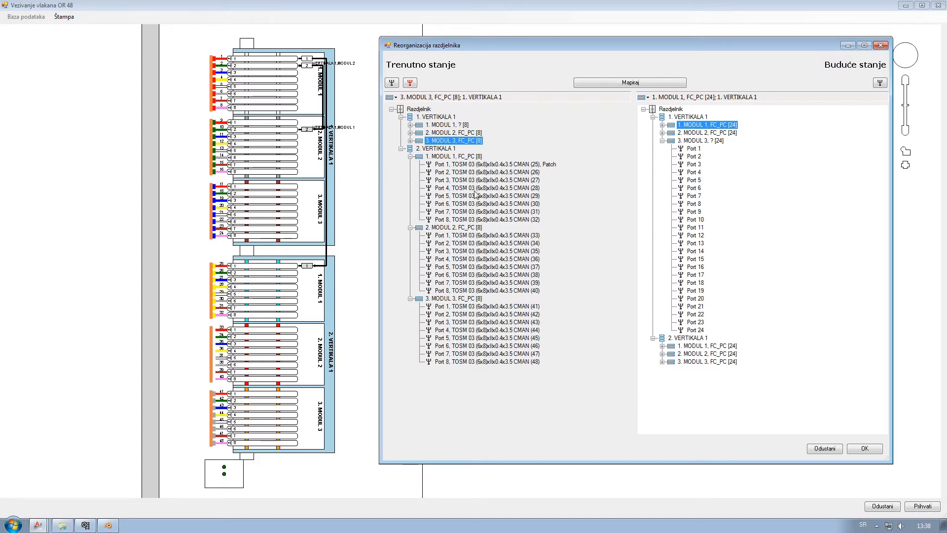
pyautogui.click(449, 165)
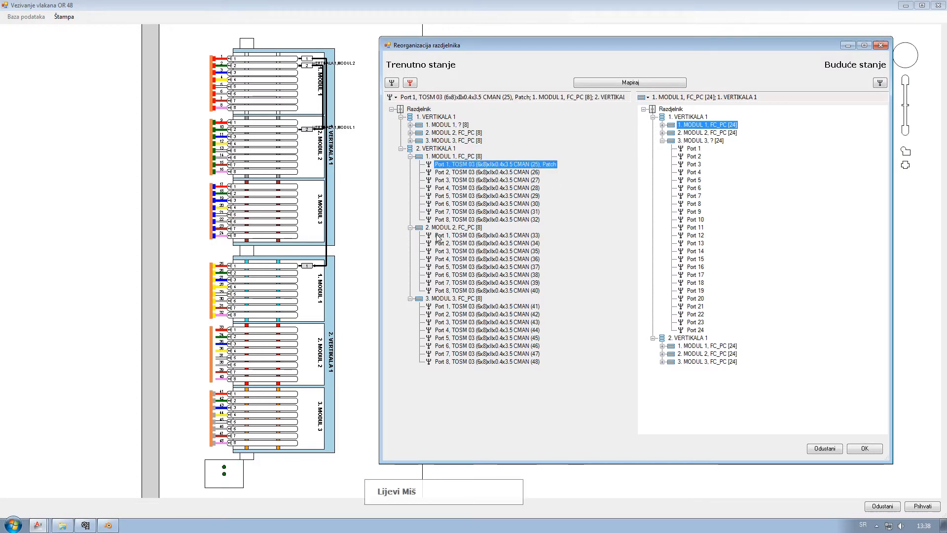
pyautogui.keyDown('shift'); pyautogui.click(447, 219); pyautogui.keyUp('shift')
pyautogui.click(693, 148)
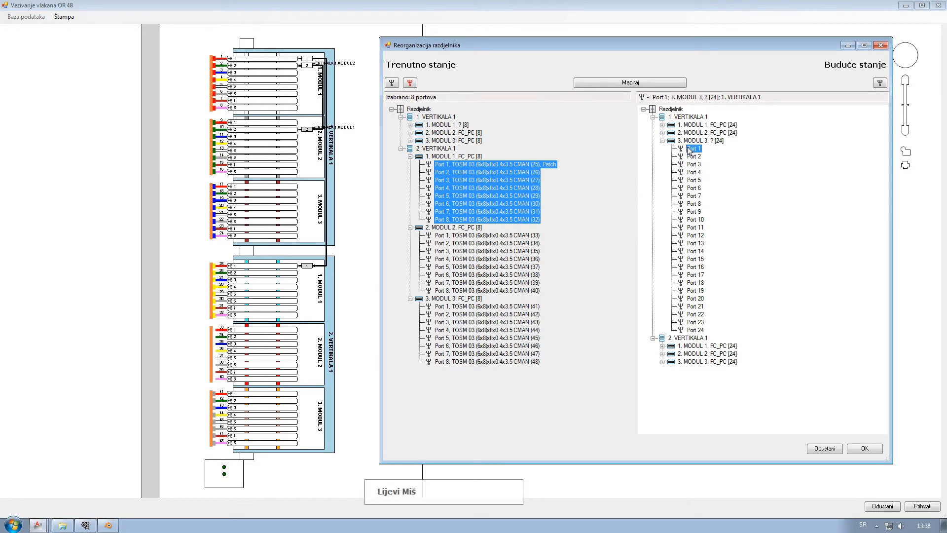
pyautogui.click(629, 83)
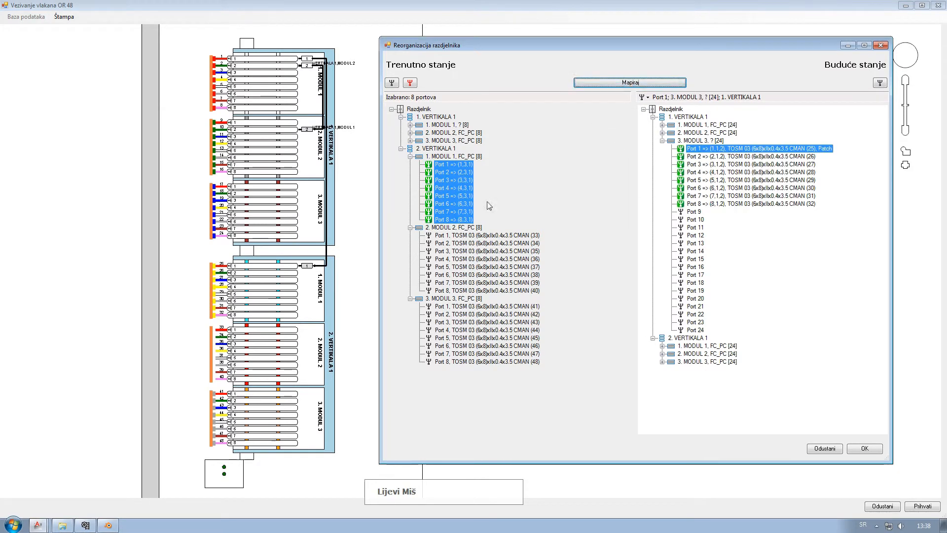
# - Map ports 1 to 8 of the current second vertical's Modul 2 to the future first vertical's Modul 3, starting at Port 9
pyautogui.click(449, 237)
pyautogui.keyDown('shift'); pyautogui.click(447, 291); pyautogui.keyUp('shift')
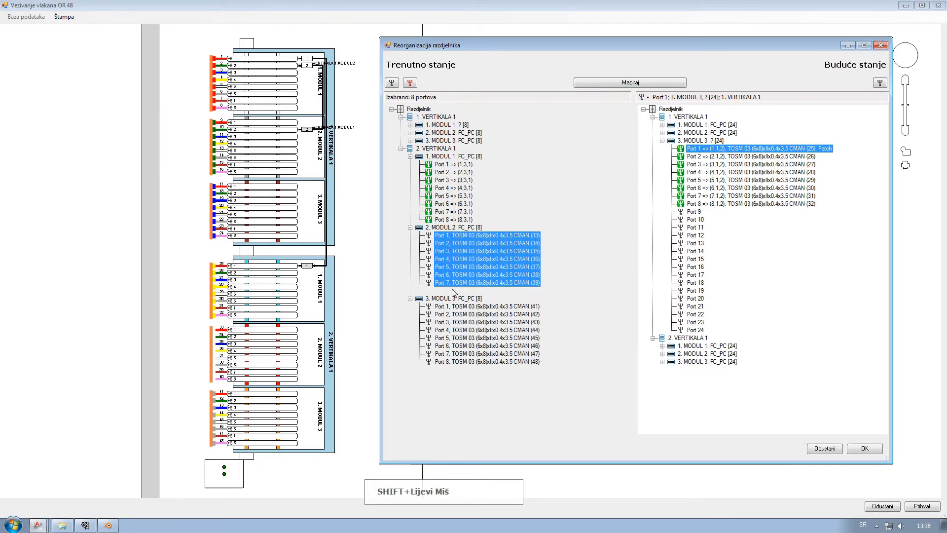
pyautogui.click(693, 212)
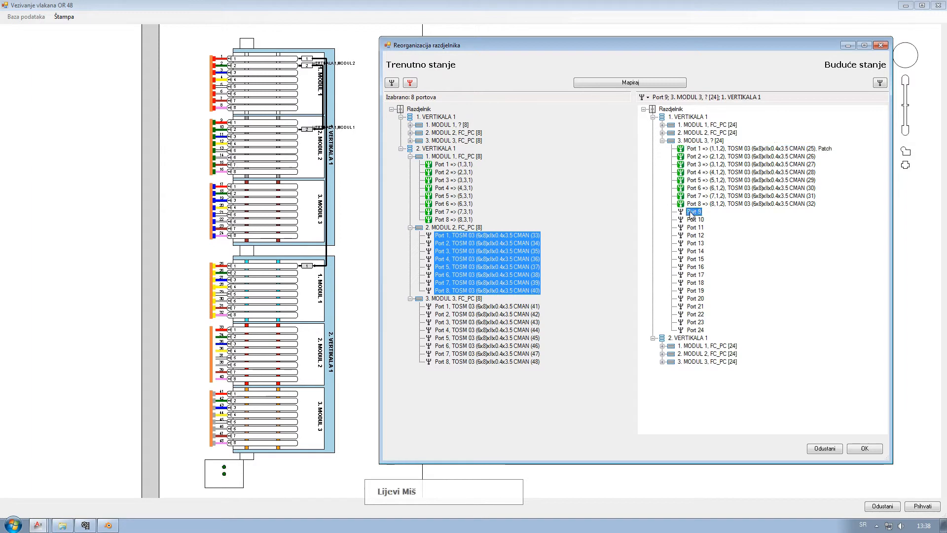
pyautogui.click(629, 83)
# - Map ports 1 to 8 of the current second vertical's Modul 3 to the future first vertical's Modul 3, starting at Port 17
pyautogui.click(454, 308)
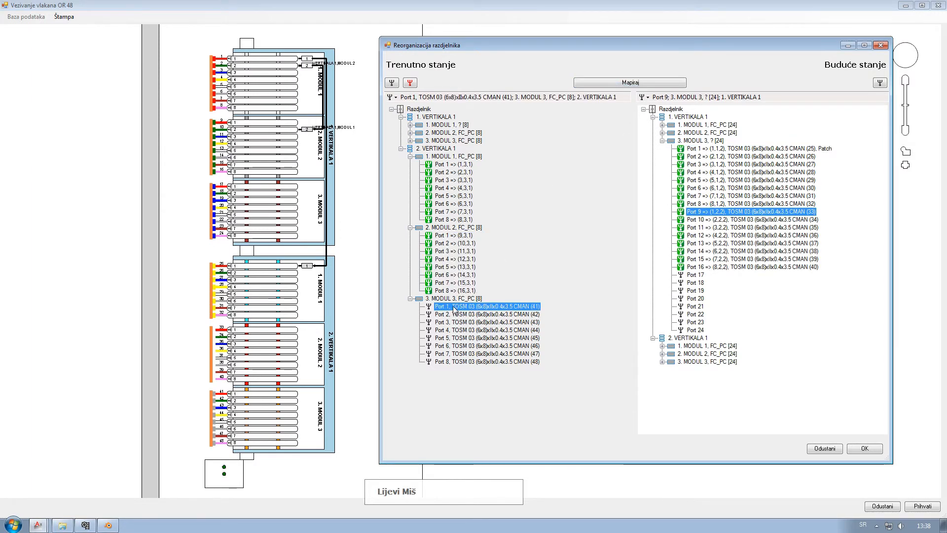
pyautogui.keyDown('shift'); pyautogui.click(457, 363); pyautogui.keyUp('shift')
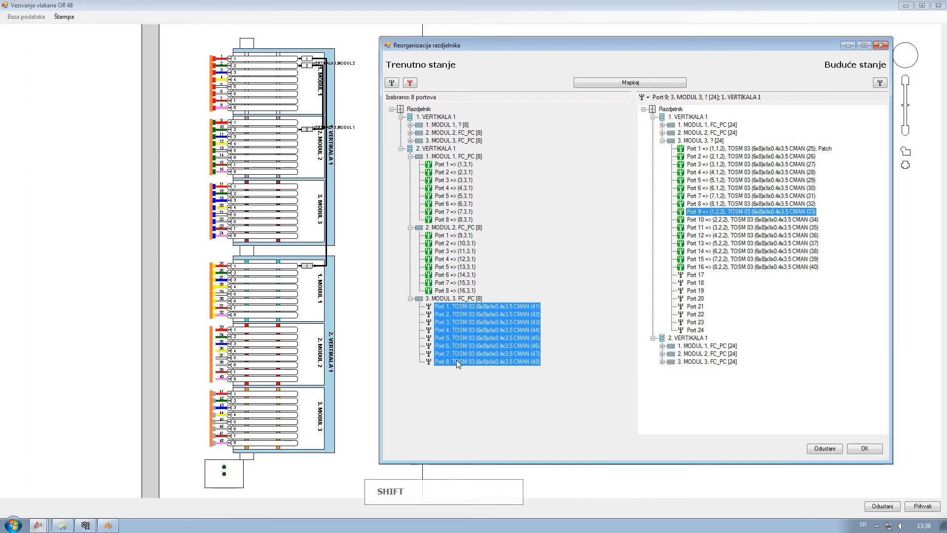
pyautogui.click(696, 275)
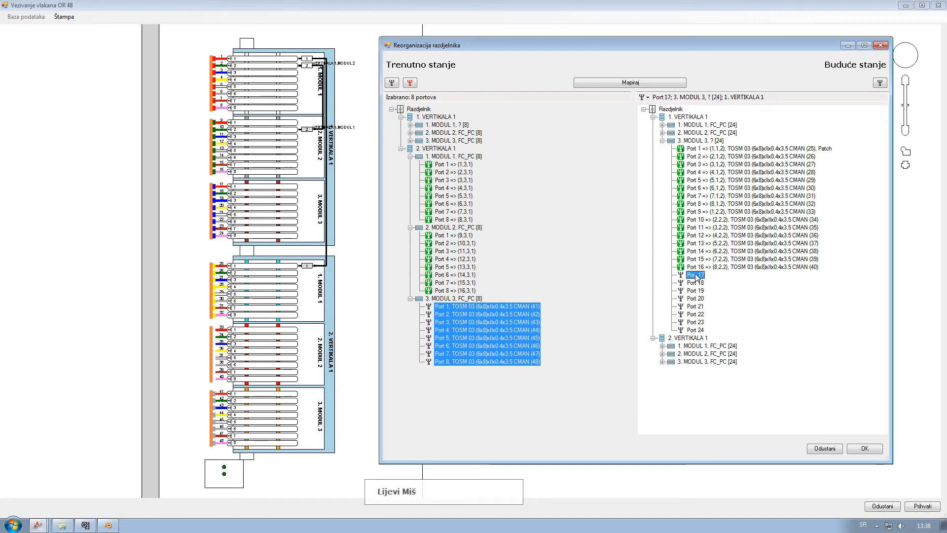
pyautogui.click(645, 84)
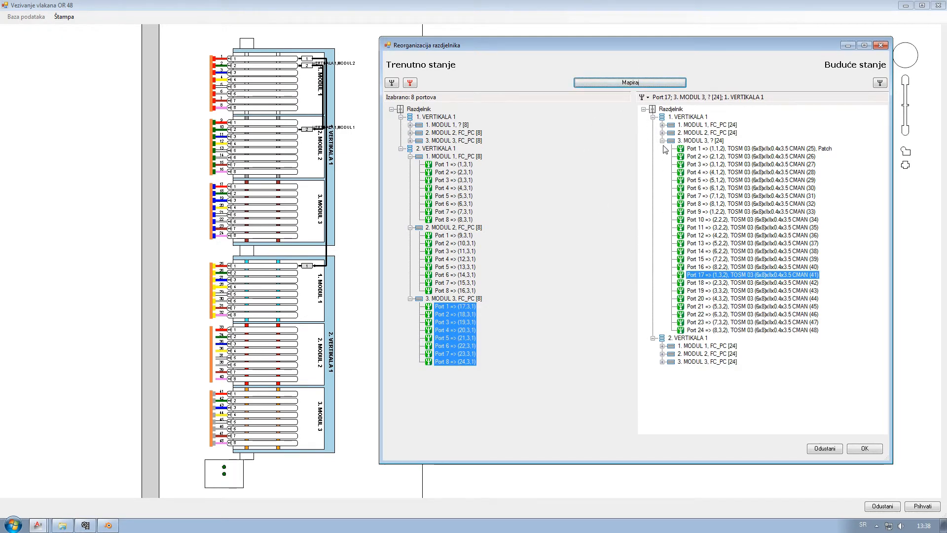
# - Expand the future first vertical's Modul 2 and confirm the distributor reorganization
pyautogui.click(662, 133)
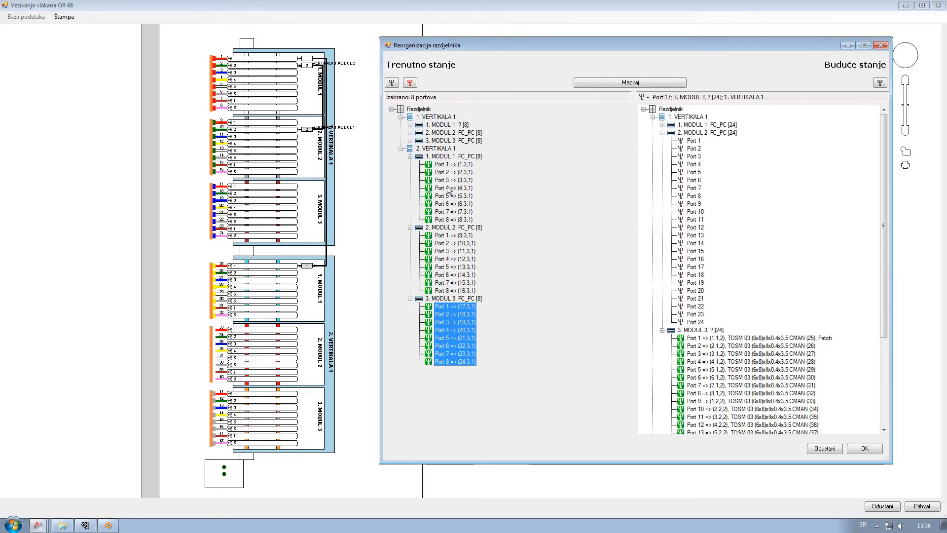
pyautogui.click(865, 449)
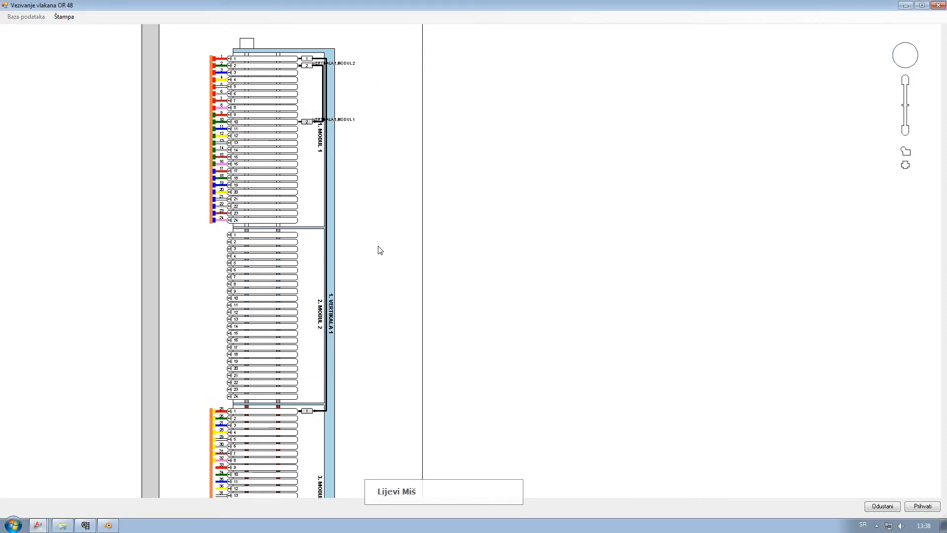
# - Examine the reorganized OR 48 distributor drawing, including the modules of both verticals and their fibre connections
pyautogui.scroll(-2, 375, 237)
pyautogui.scroll(1, 362, 299)
pyautogui.moveTo(375, 334); pyautogui.dragTo(444, 194)
pyautogui.scroll(-1, 431, 280)
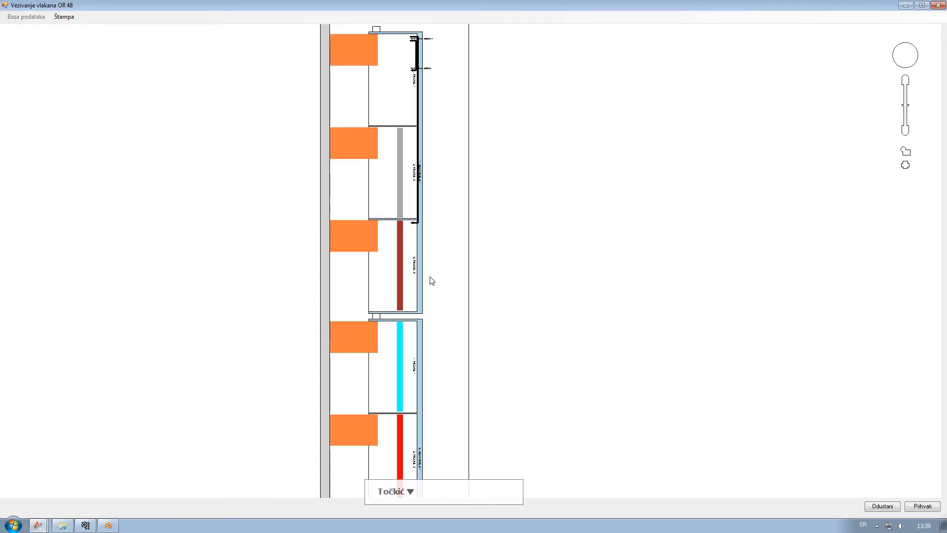
pyautogui.scroll(1, 438, 258)
pyautogui.scroll(2, 451, 296)
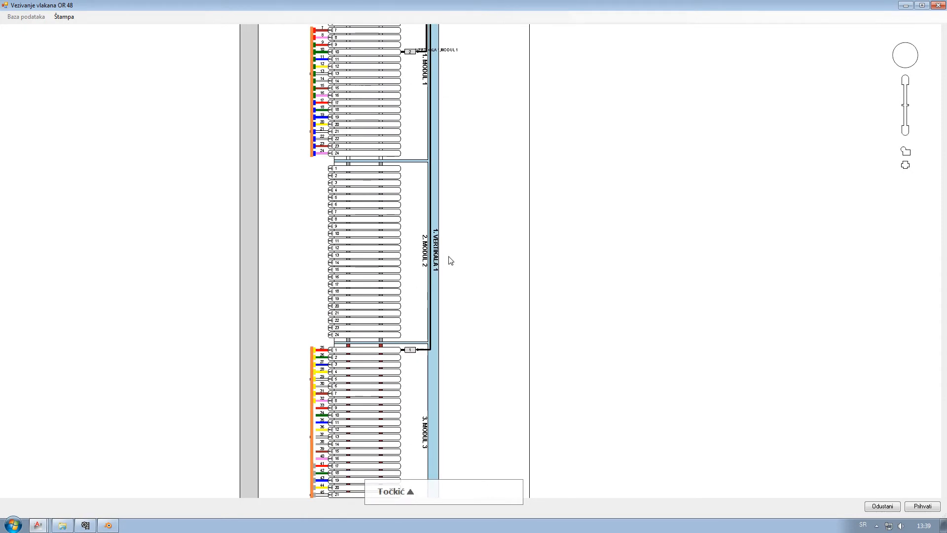
pyautogui.moveTo(470, 279); pyautogui.dragTo(437, 284)
pyautogui.moveTo(477, 408); pyautogui.dragTo(478, 208)
pyautogui.moveTo(496, 384); pyautogui.dragTo(487, 180)
pyautogui.moveTo(500, 335); pyautogui.dragTo(490, 159)
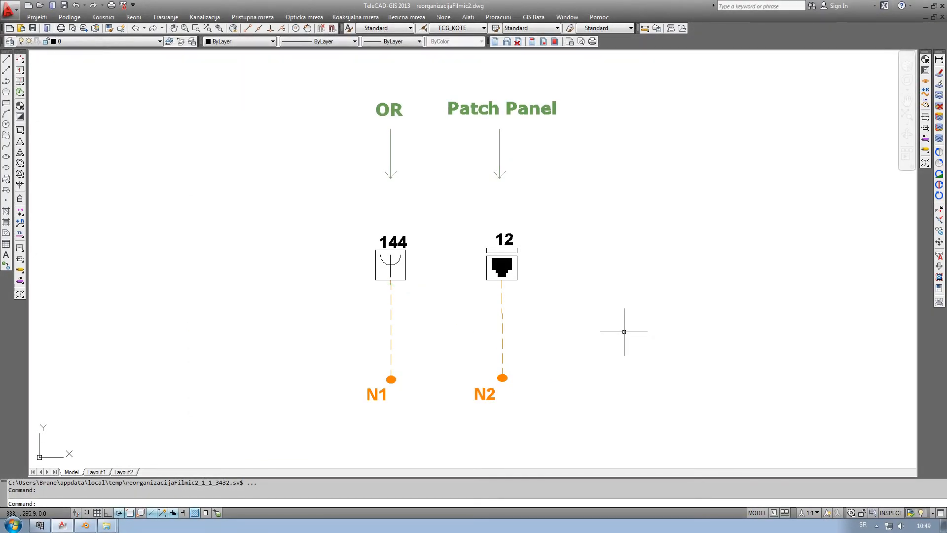
# - Open the optical network's fibre scheme and the fibre connection view of OR 144
pyautogui.click(304, 18)
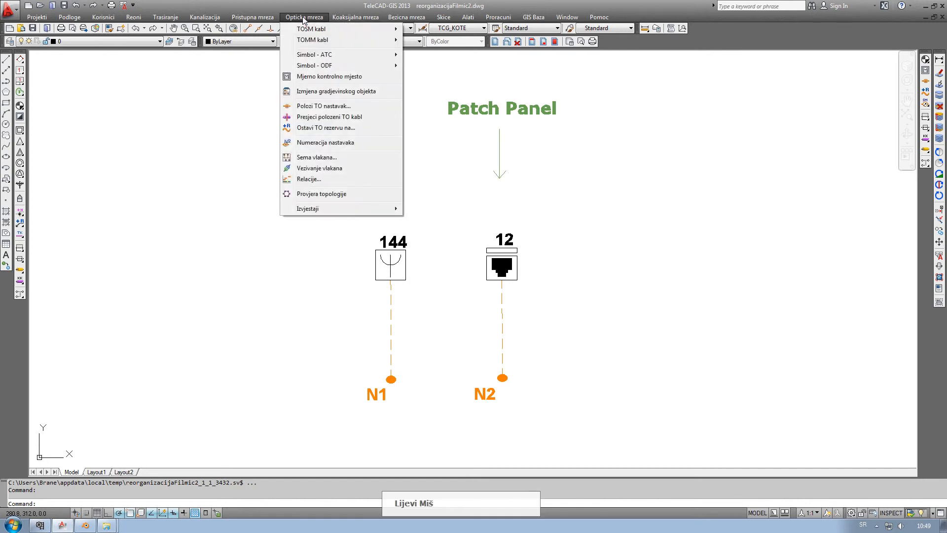
pyautogui.click(318, 158)
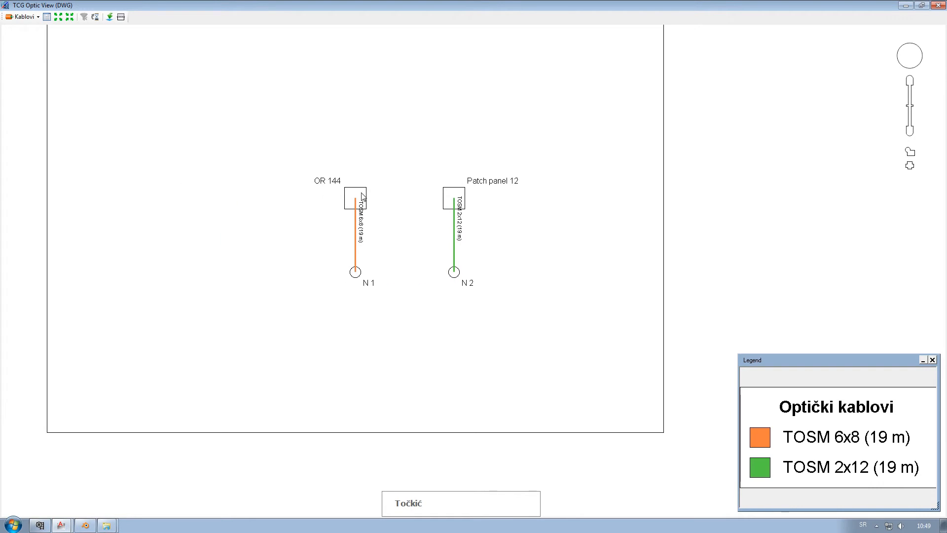
pyautogui.doubleClick(361, 194)
pyautogui.scroll(-2, 363, 264)
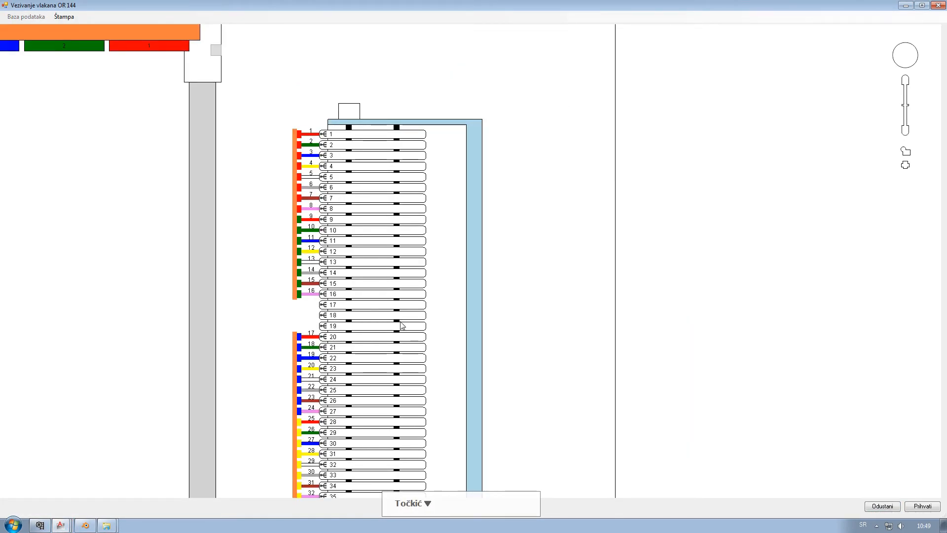
pyautogui.scroll(-1, 393, 330)
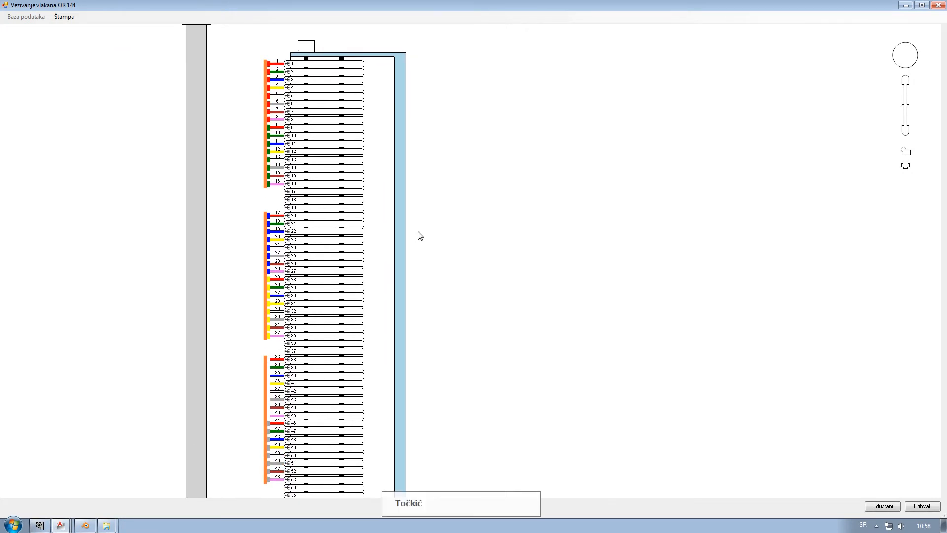
# - Open the distributor reorganization dialog for OR 144, then reposition and enlarge it beside the port drawing
pyautogui.moveTo(419, 232); pyautogui.dragTo(247, 229)
pyautogui.rightClick(262, 197)
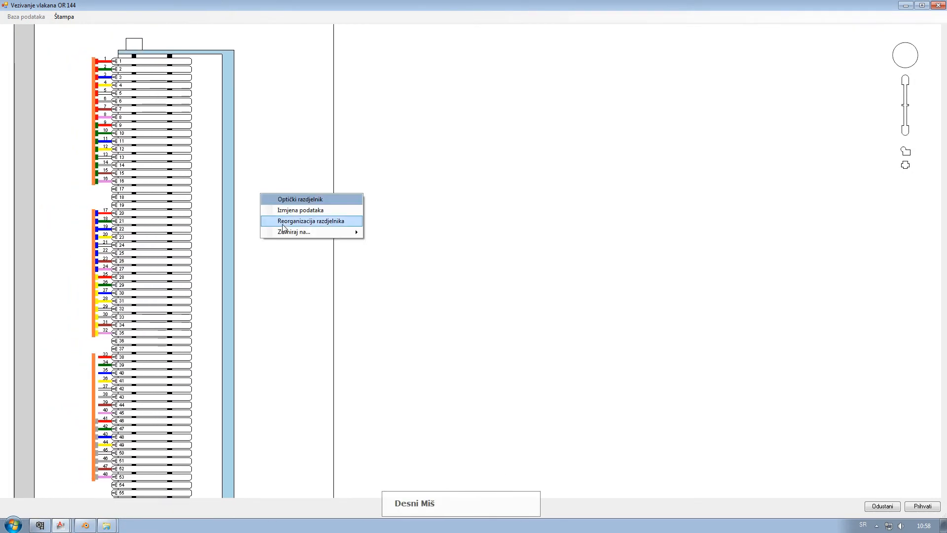
pyautogui.click(284, 221)
pyautogui.moveTo(362, 130); pyautogui.dragTo(534, 60)
pyautogui.moveTo(650, 319); pyautogui.dragTo(881, 477)
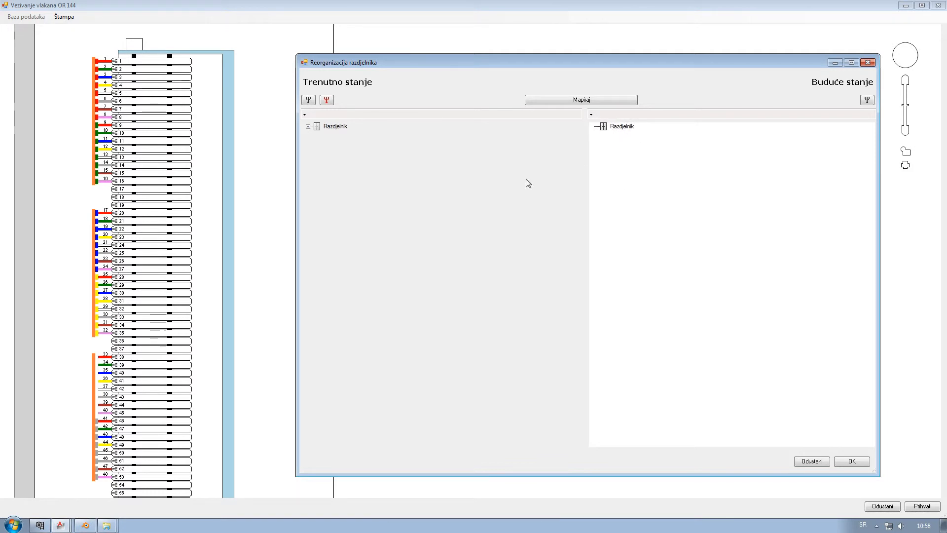
# - Map the whole current distributor to the future distributor and accept copying its structure
pyautogui.click(307, 127)
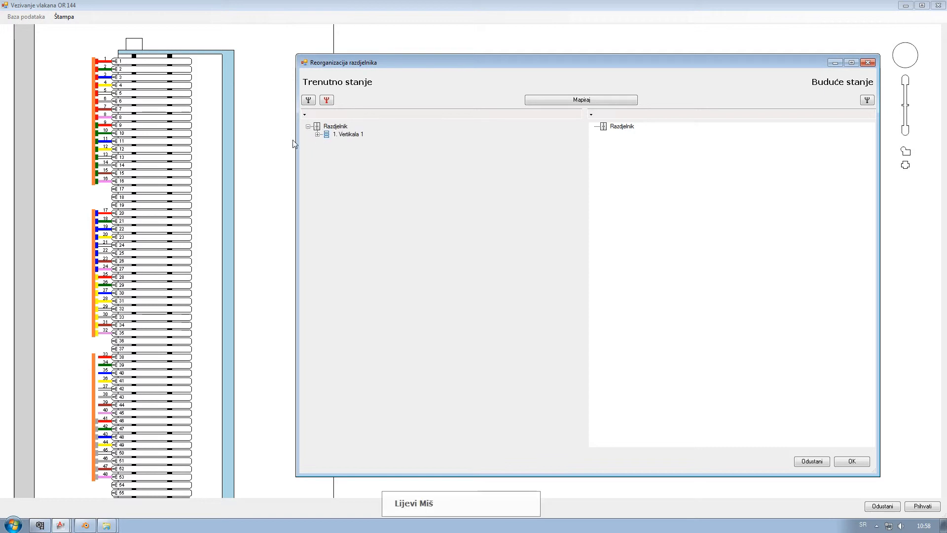
pyautogui.click(318, 127)
pyautogui.click(606, 129)
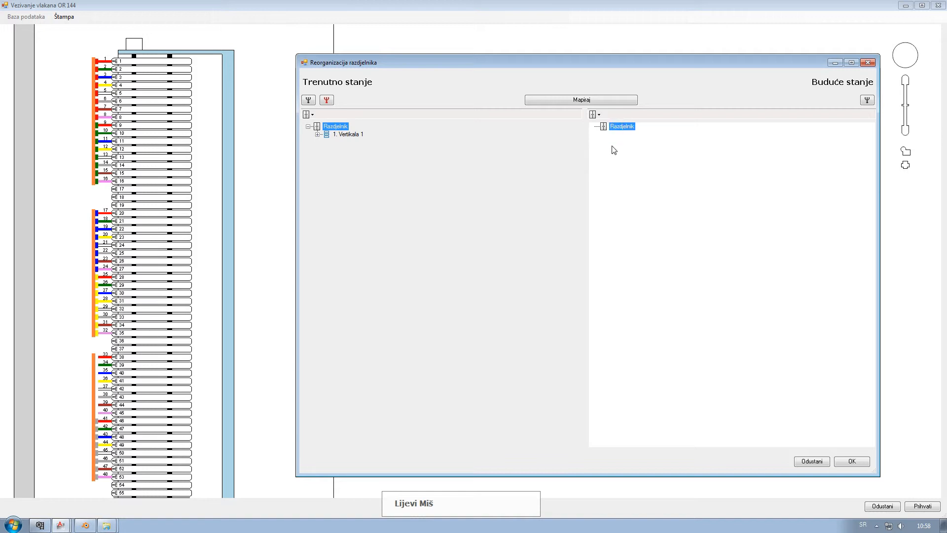
pyautogui.click(593, 100)
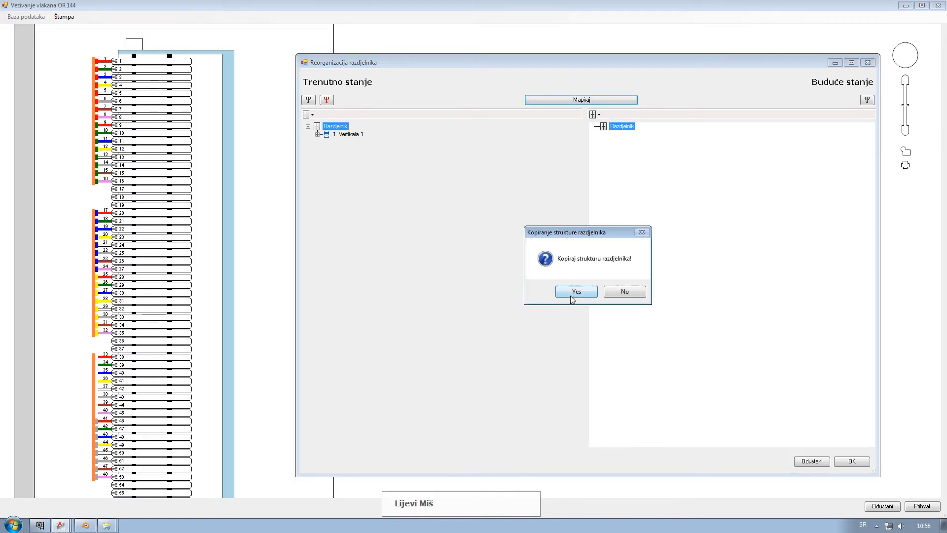
pyautogui.click(574, 293)
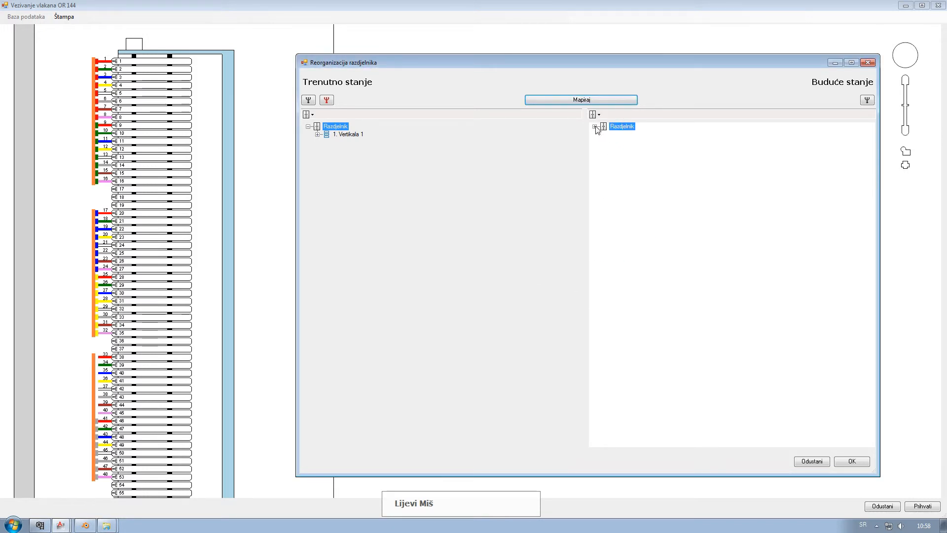
# - Expand Vertikala 1 and Modul 1 in both the future and current states to check the port mappings
pyautogui.click(604, 134)
pyautogui.click(613, 143)
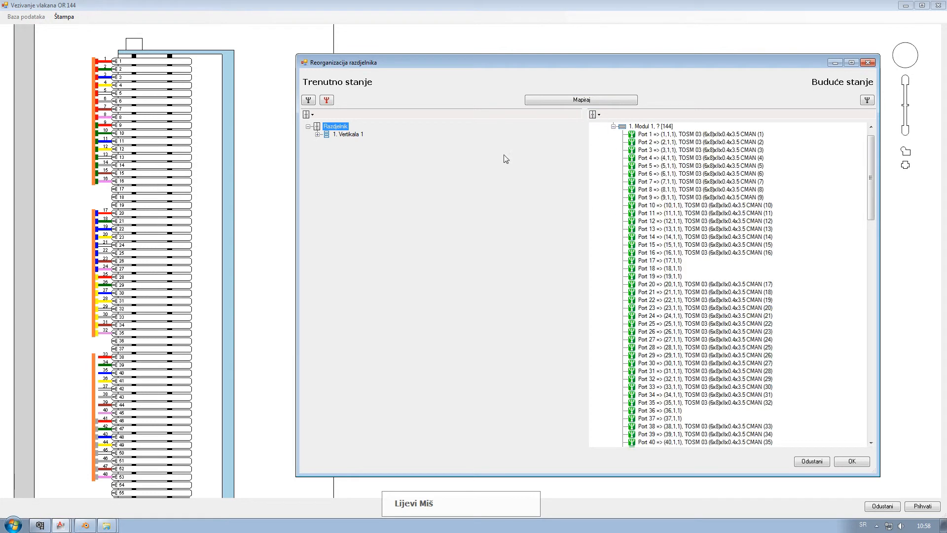
pyautogui.click(317, 135)
pyautogui.click(325, 143)
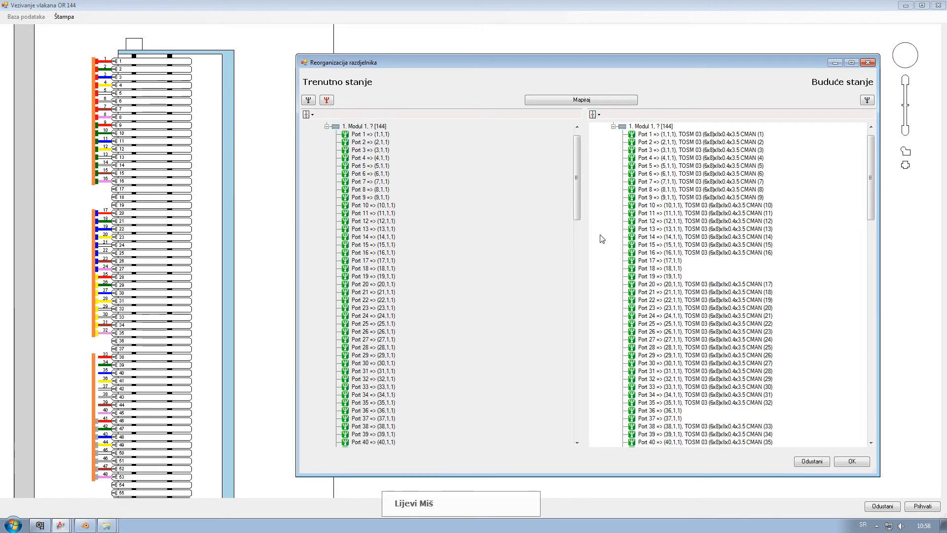
pyautogui.moveTo(871, 199); pyautogui.dragTo(871, 194)
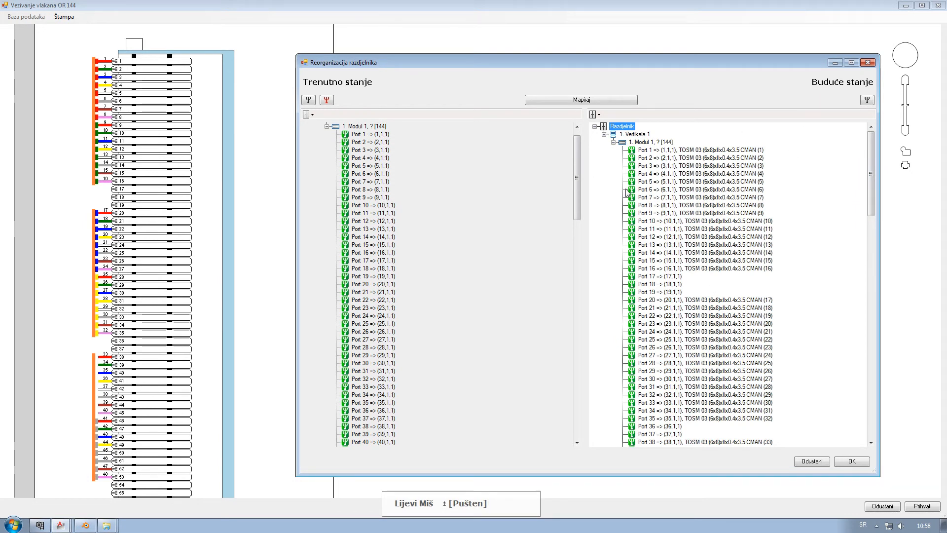
# - Remove all port mappings from the future Modul 1 and confirm the removal
pyautogui.click(630, 144)
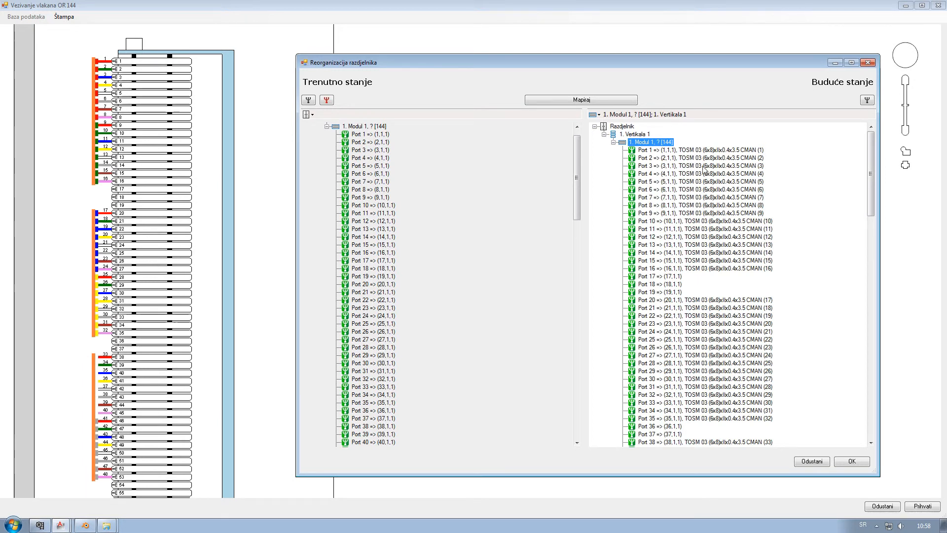
pyautogui.click(867, 100)
pyautogui.click(583, 292)
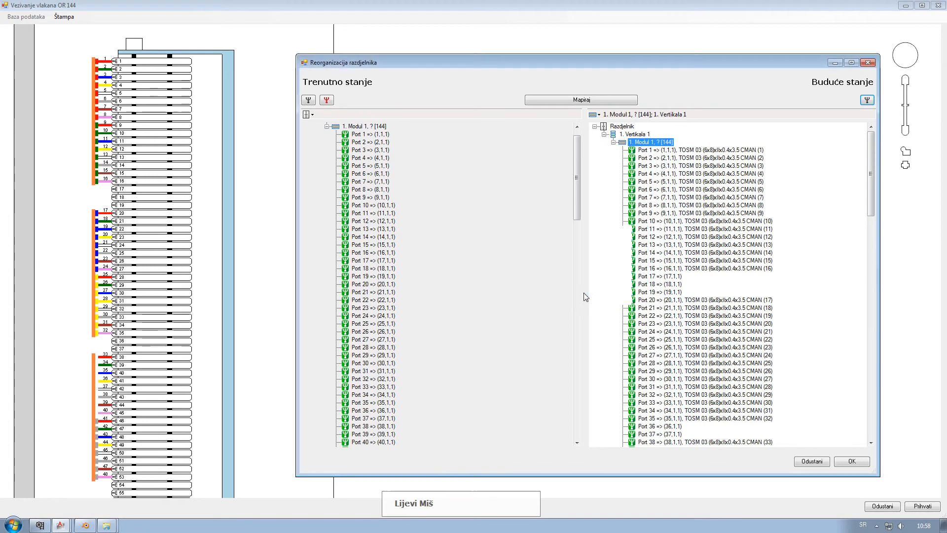
# - Change the number of ports of the future Modul 1 to 24 and collapse its port list
pyautogui.rightClick(623, 144)
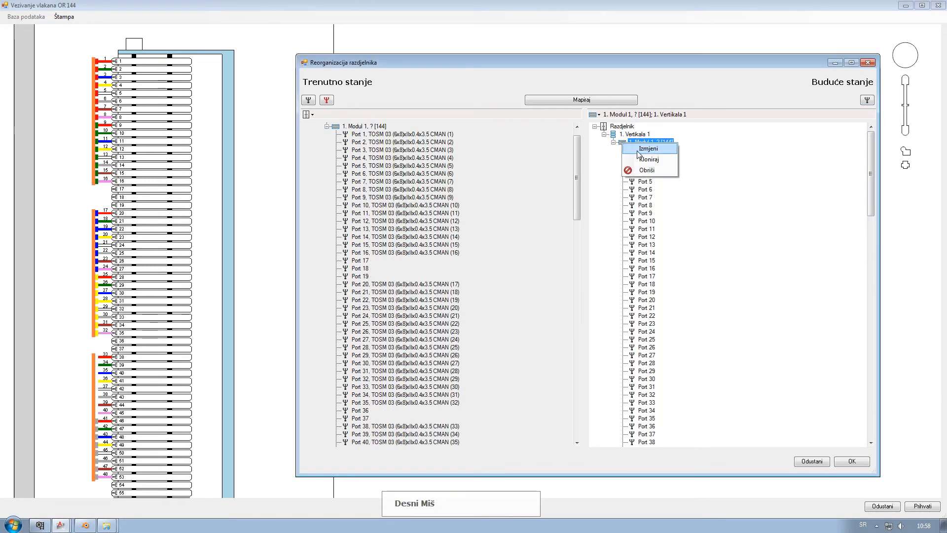
pyautogui.click(641, 152)
pyautogui.moveTo(152, 19); pyautogui.dragTo(205, 55)
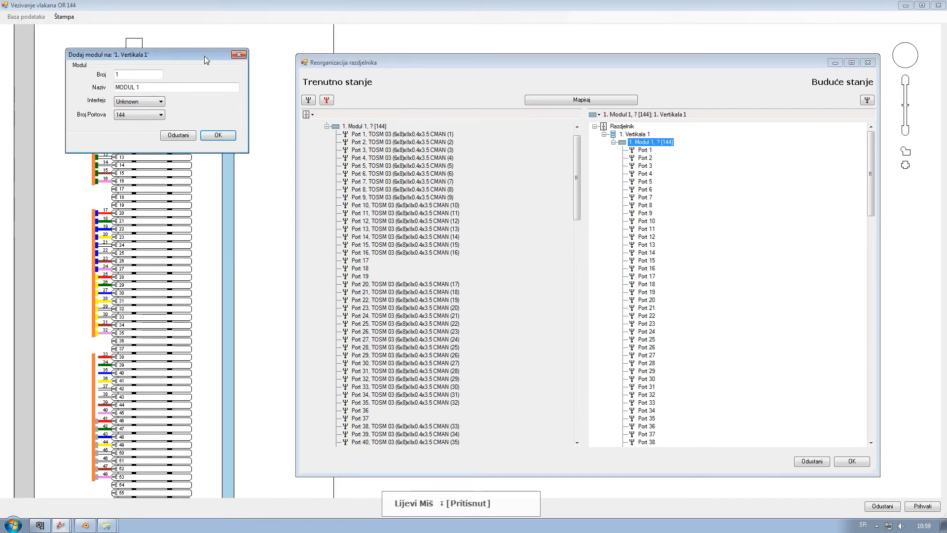
pyautogui.click(158, 119)
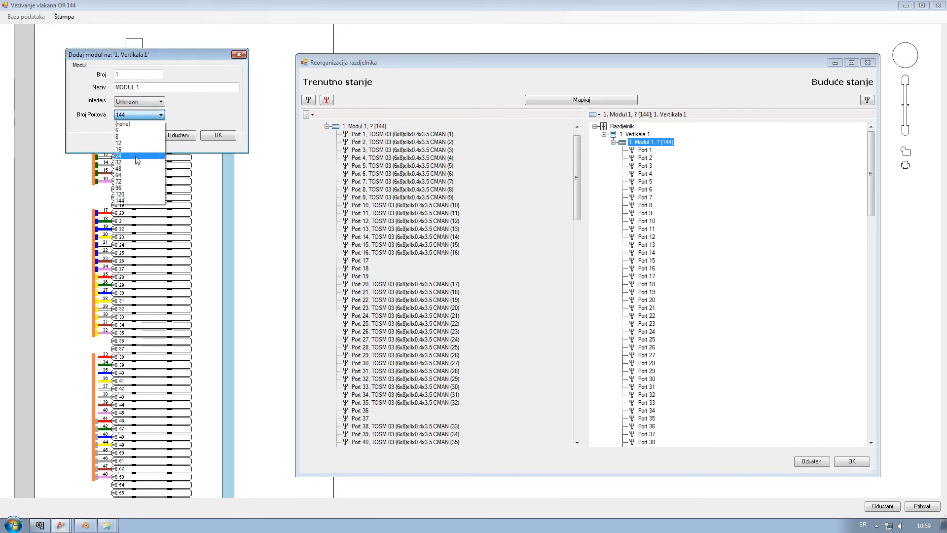
pyautogui.click(137, 157)
pyautogui.click(219, 136)
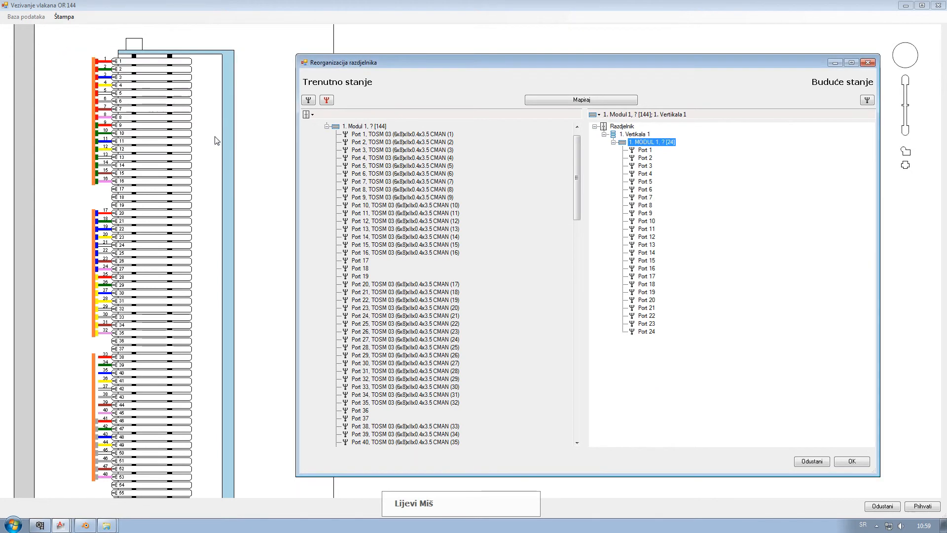
pyautogui.click(614, 143)
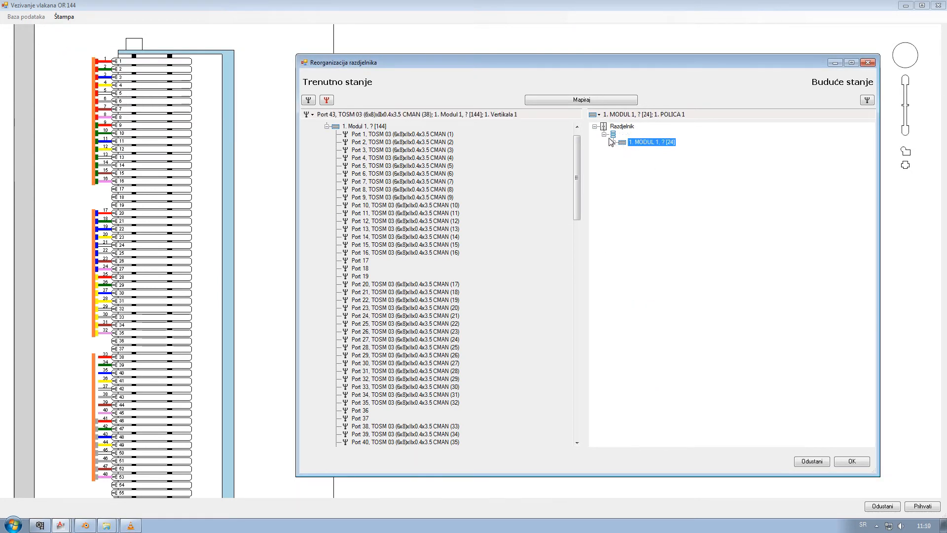
# - Add a second shelf of type Polica to the future distributor, number 2, named Polica 2
pyautogui.rightClick(605, 128)
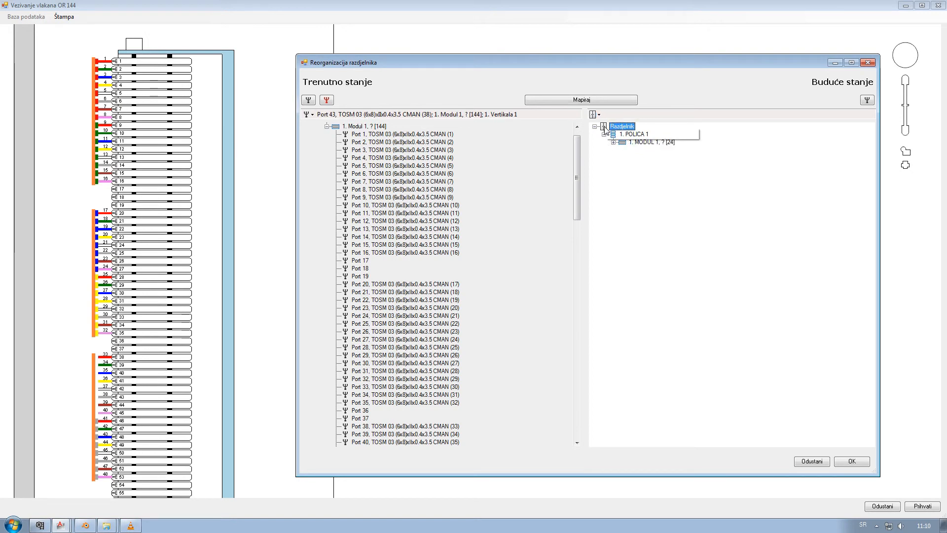
pyautogui.click(650, 133)
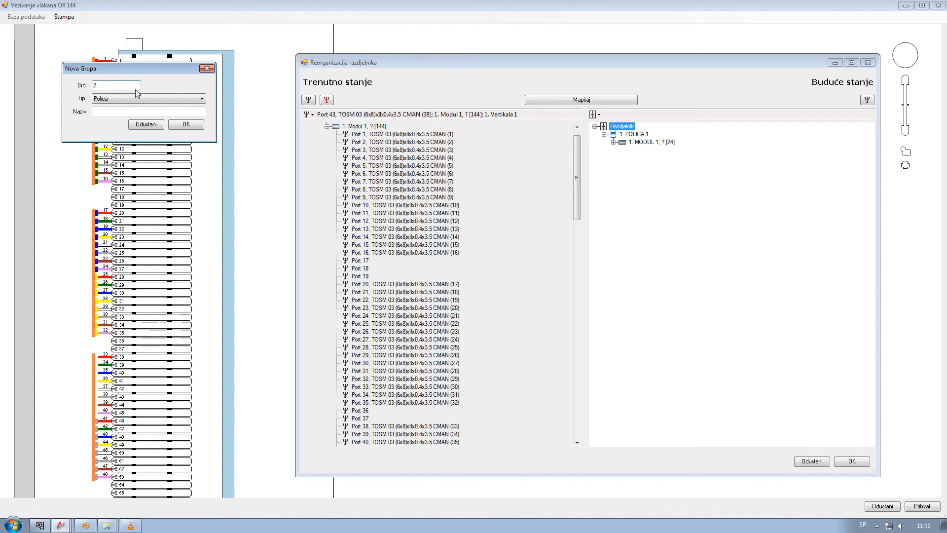
pyautogui.click(112, 112)
pyautogui.write('Polica 2')
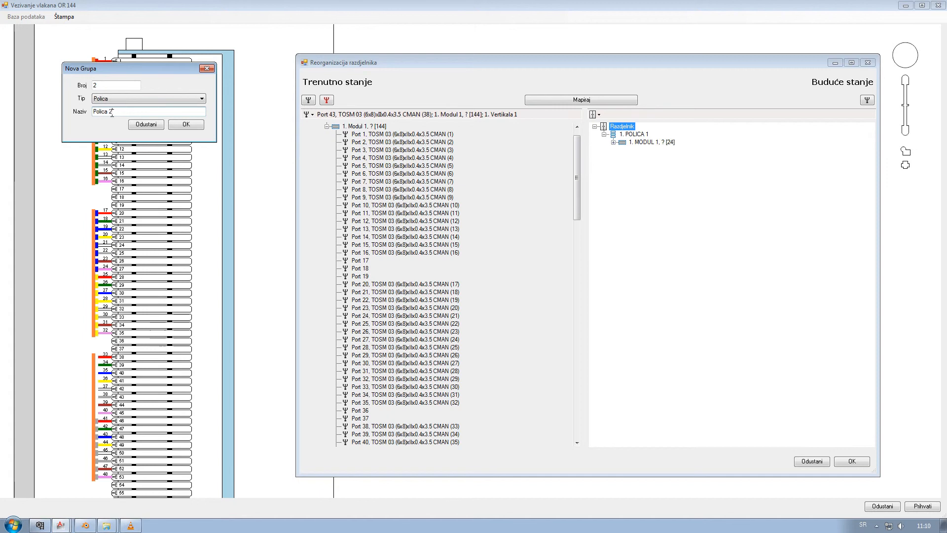
pyautogui.click(184, 125)
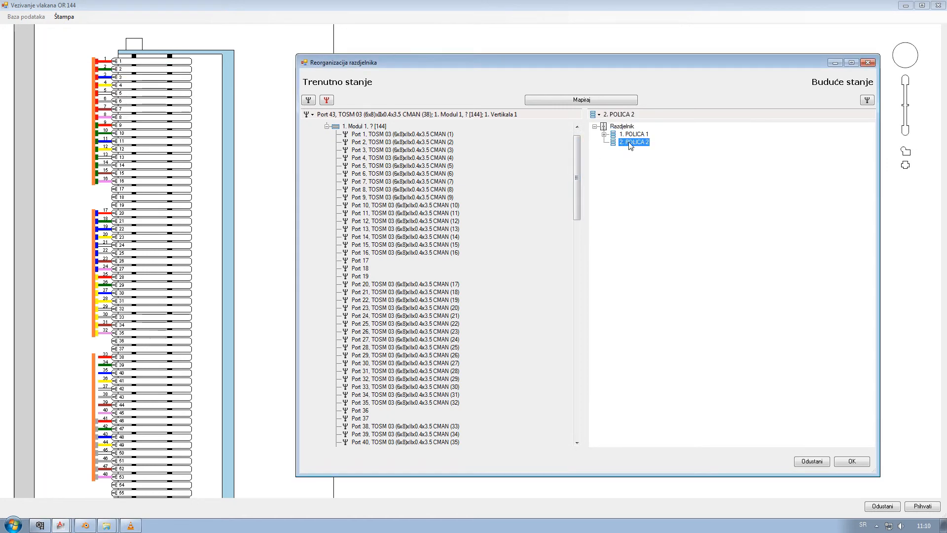
pyautogui.click(604, 134)
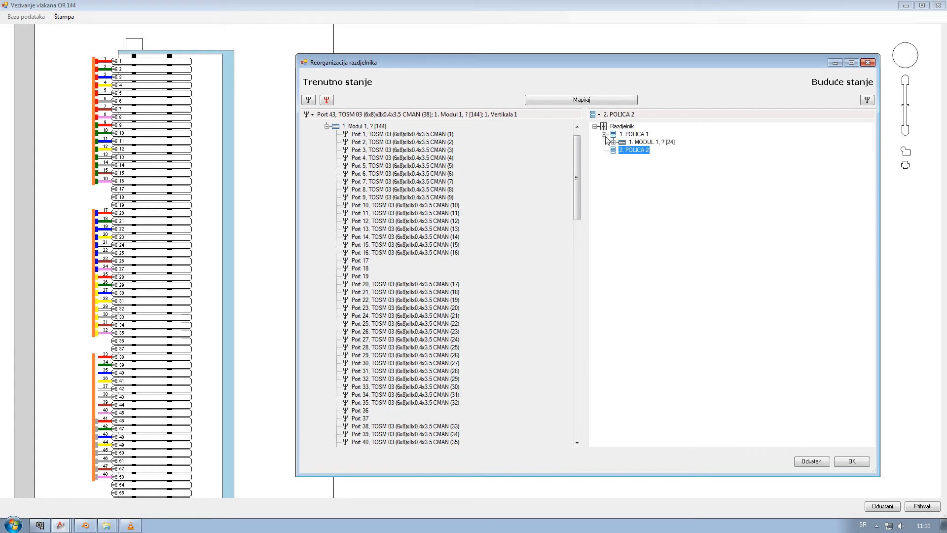
pyautogui.click(604, 134)
# - Map current ports 20 to 35 onto the future Polica 2 and accept creating a new module for them
pyautogui.click(385, 135)
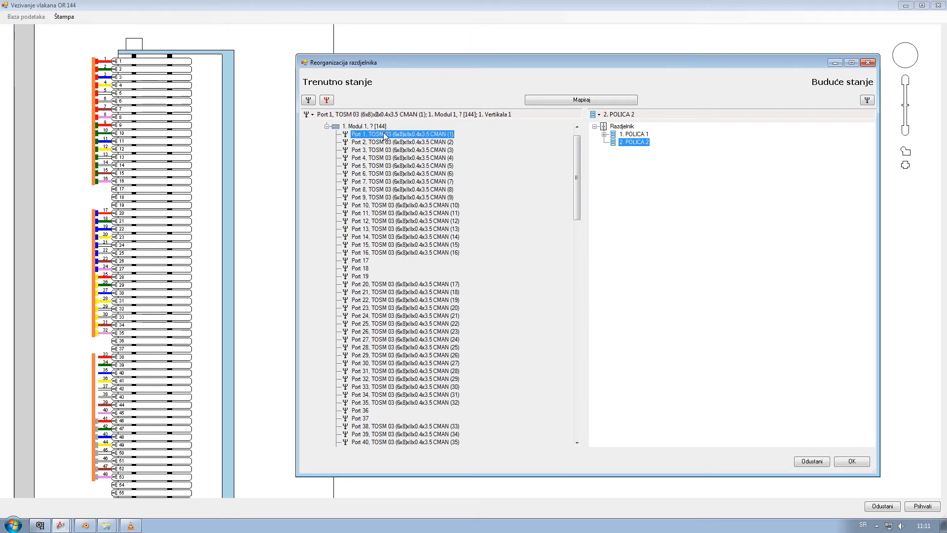
pyautogui.keyDown('shift'); pyautogui.click(392, 254); pyautogui.keyUp('shift')
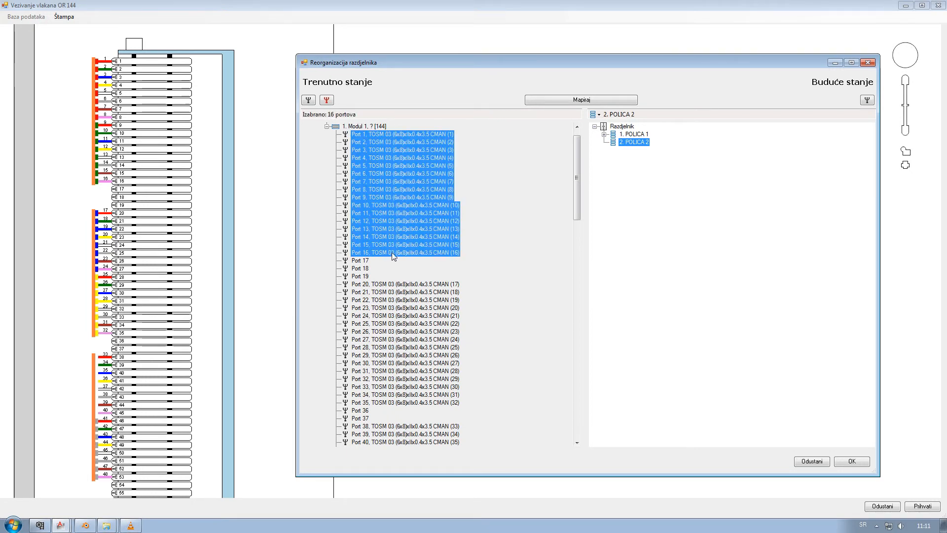
pyautogui.click(383, 285)
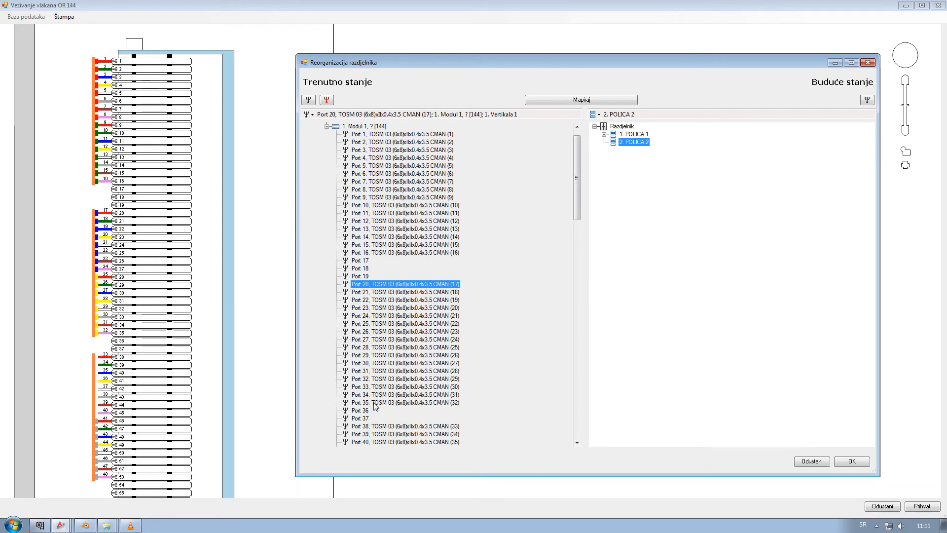
pyautogui.keyDown('shift'); pyautogui.click(373, 403); pyautogui.keyUp('shift')
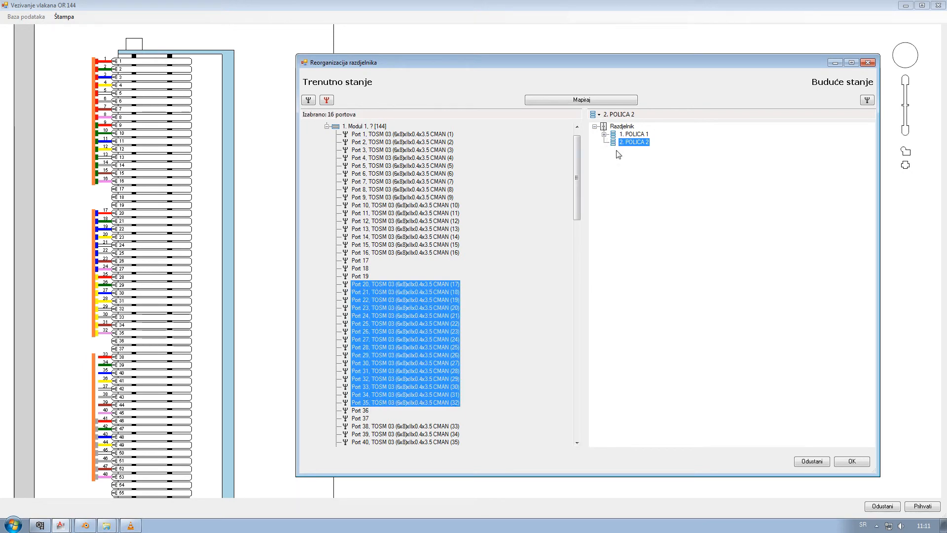
pyautogui.click(586, 101)
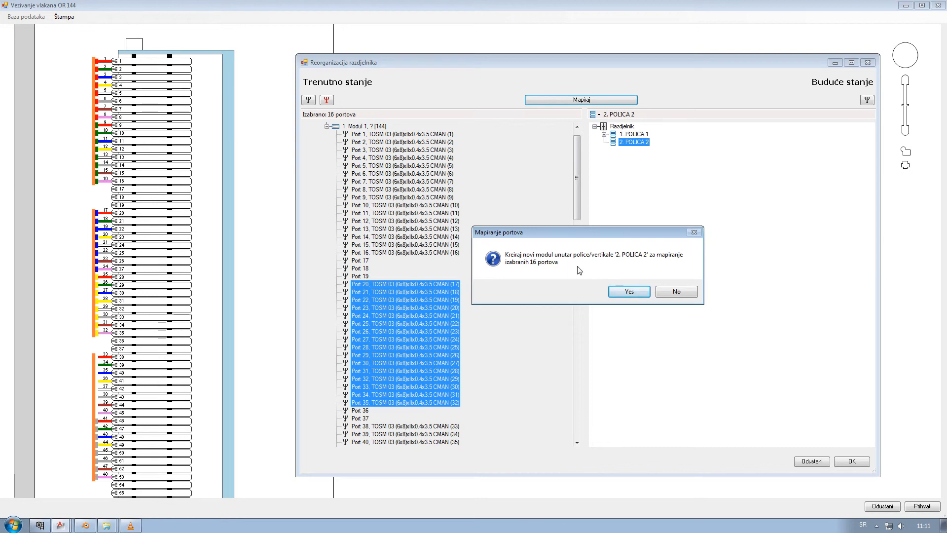
pyautogui.click(629, 292)
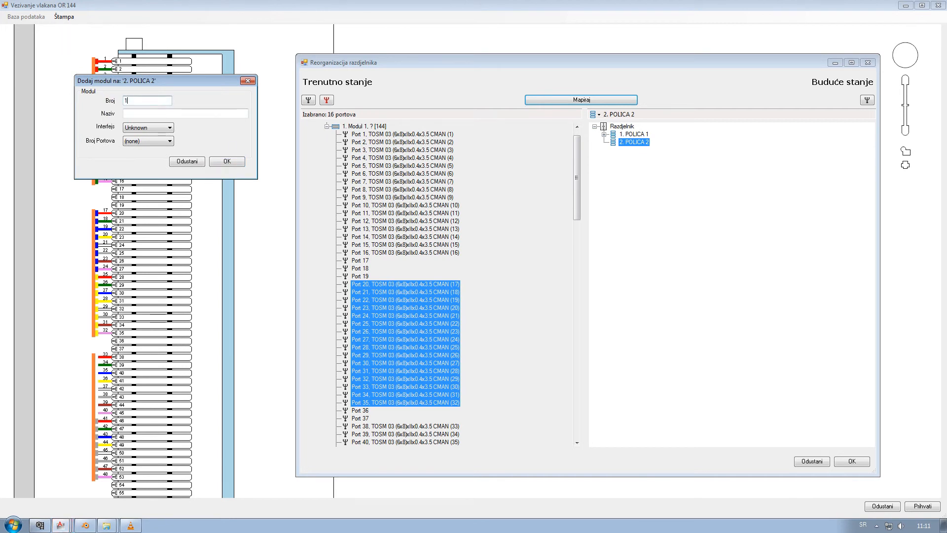
# - Create the new module in Polica 2 as Modul 1 with FC/PC interface and 24 ports, and check its port mappings
pyautogui.click(134, 114)
pyautogui.write('Modul 1')
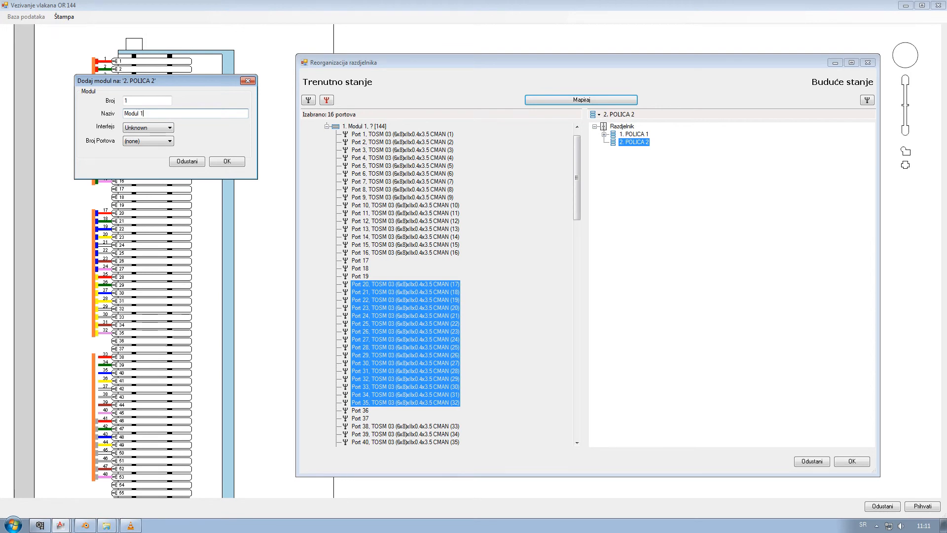
pyautogui.click(140, 129)
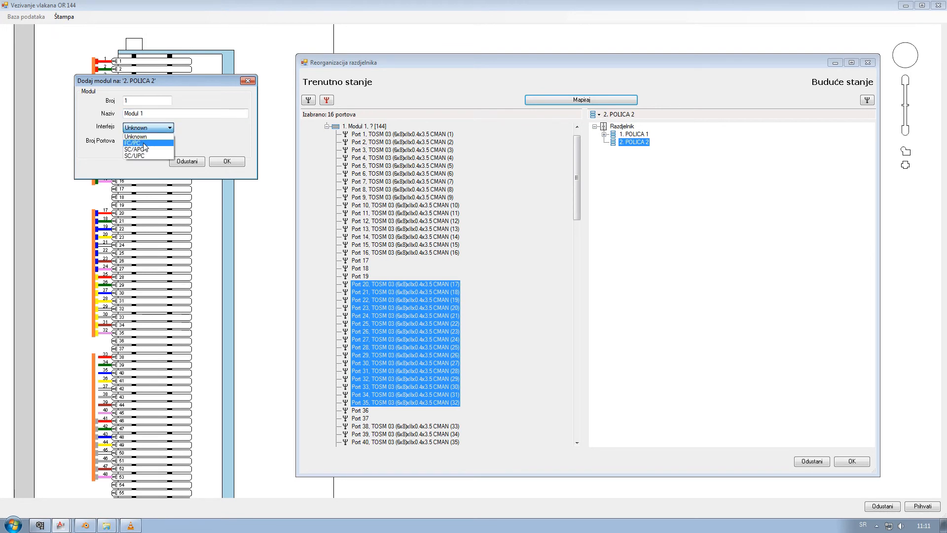
pyautogui.click(144, 143)
pyautogui.click(147, 140)
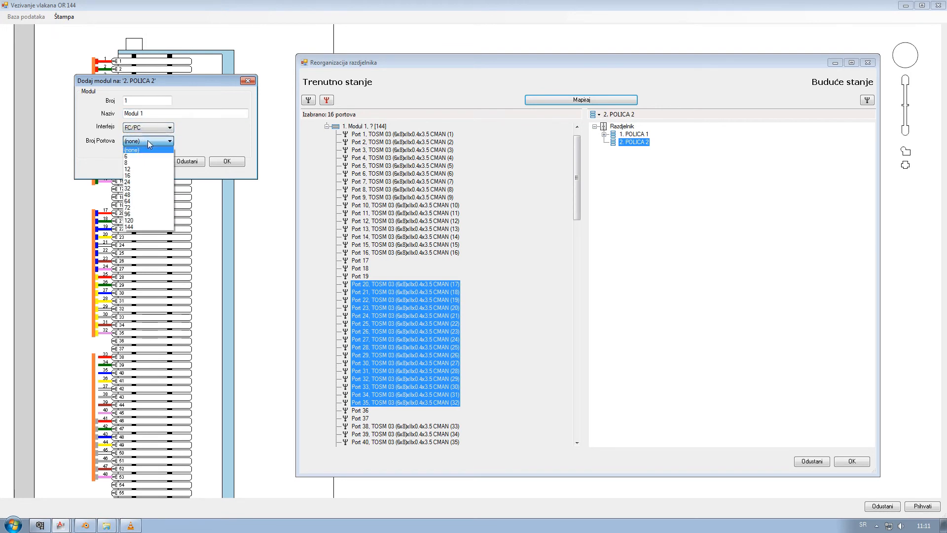
pyautogui.click(148, 182)
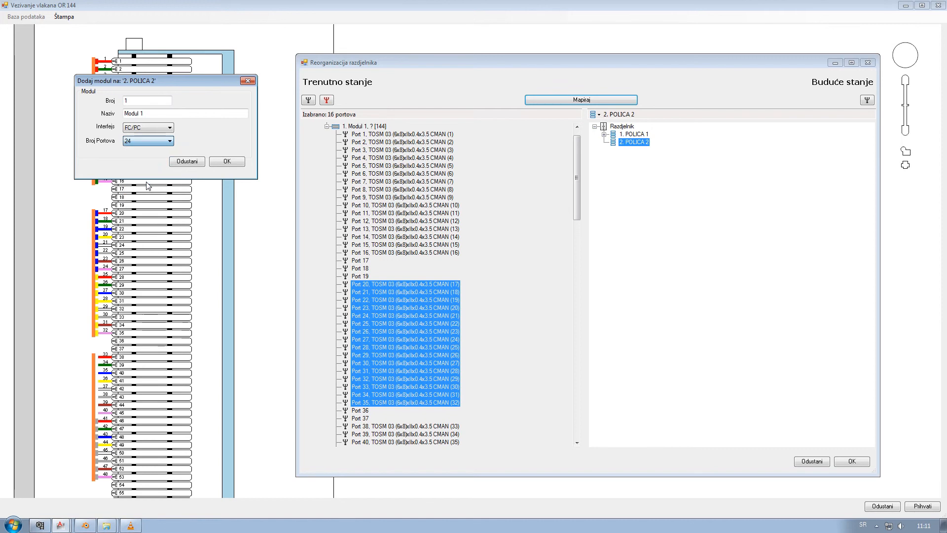
pyautogui.click(221, 162)
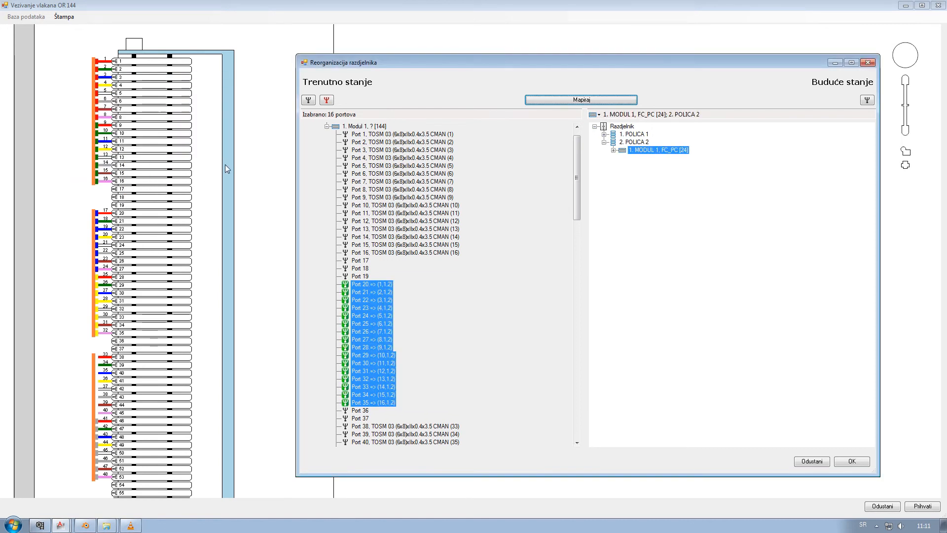
pyautogui.click(614, 150)
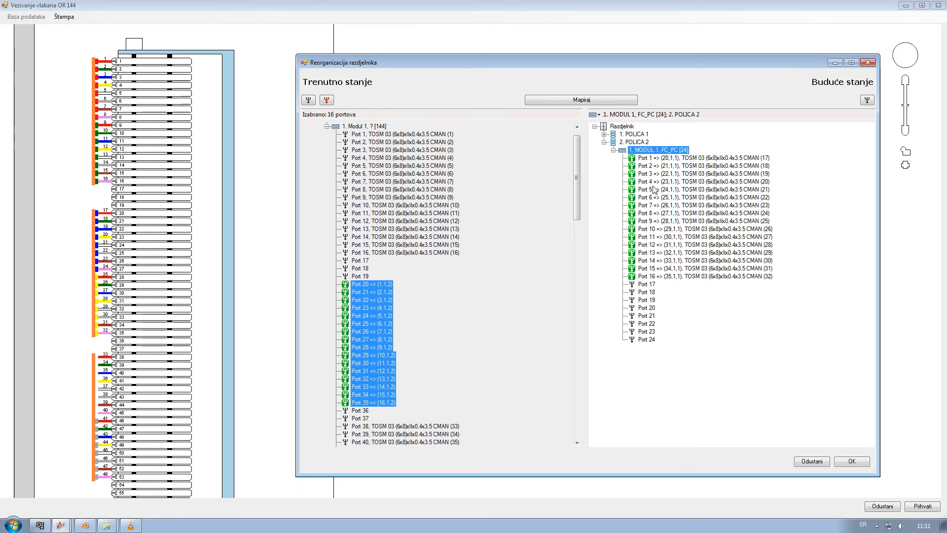
pyautogui.click(604, 142)
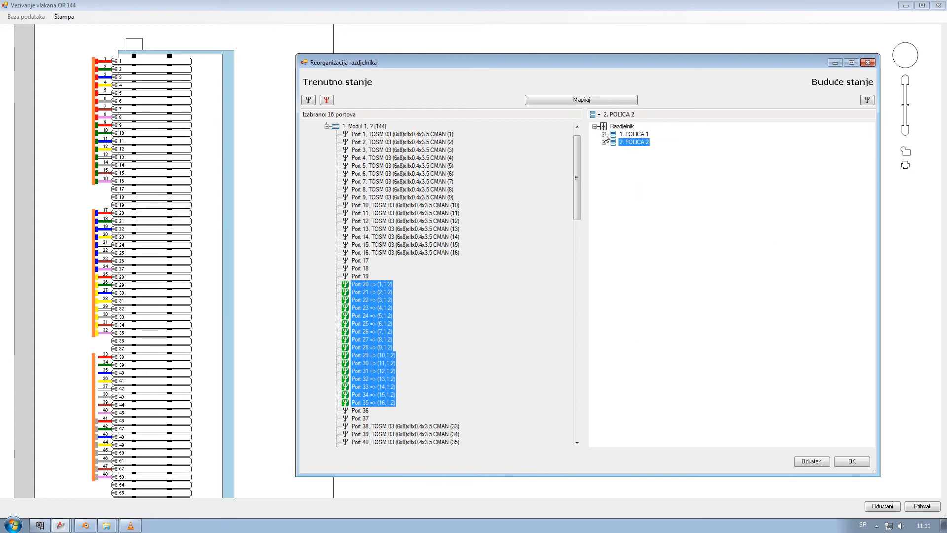
# - Map current ports 1 to 19 onto Modul 1 of the future Polica 1, starting at port 4
pyautogui.click(613, 142)
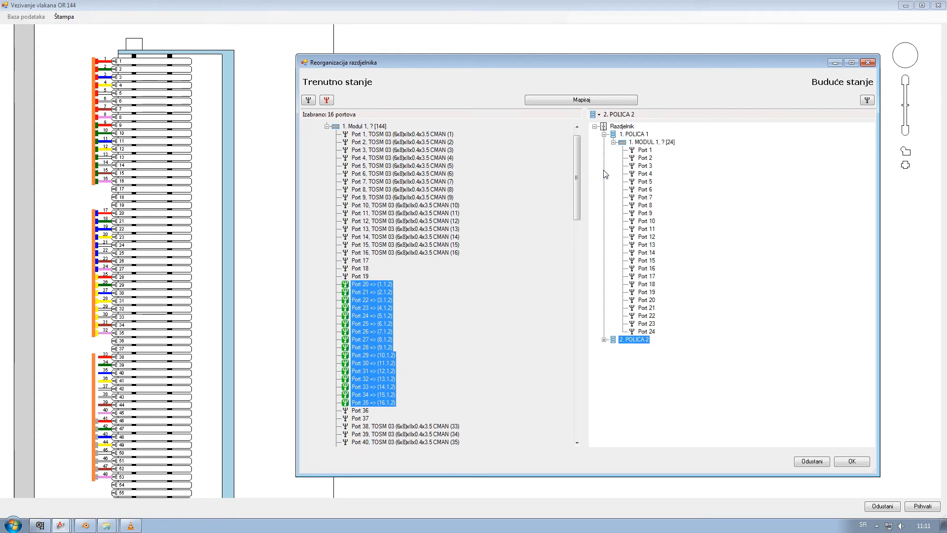
pyautogui.click(383, 134)
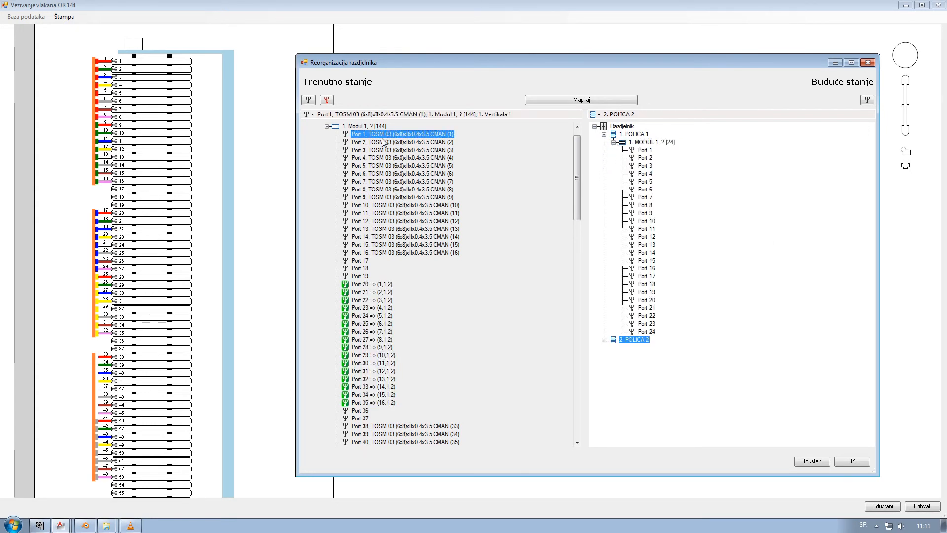
pyautogui.keyDown('shift'); pyautogui.click(387, 253); pyautogui.keyUp('shift')
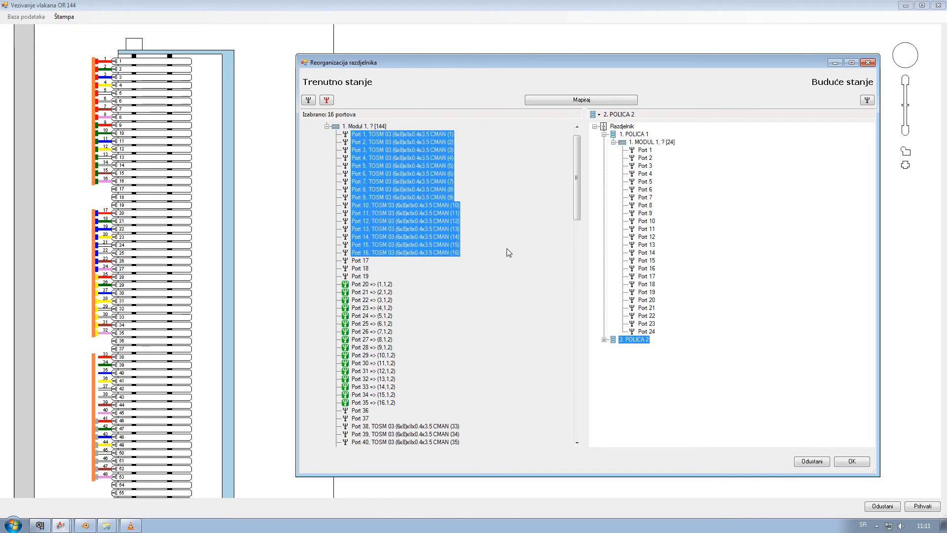
pyautogui.keyDown('shift'); pyautogui.click(365, 277); pyautogui.keyUp('shift')
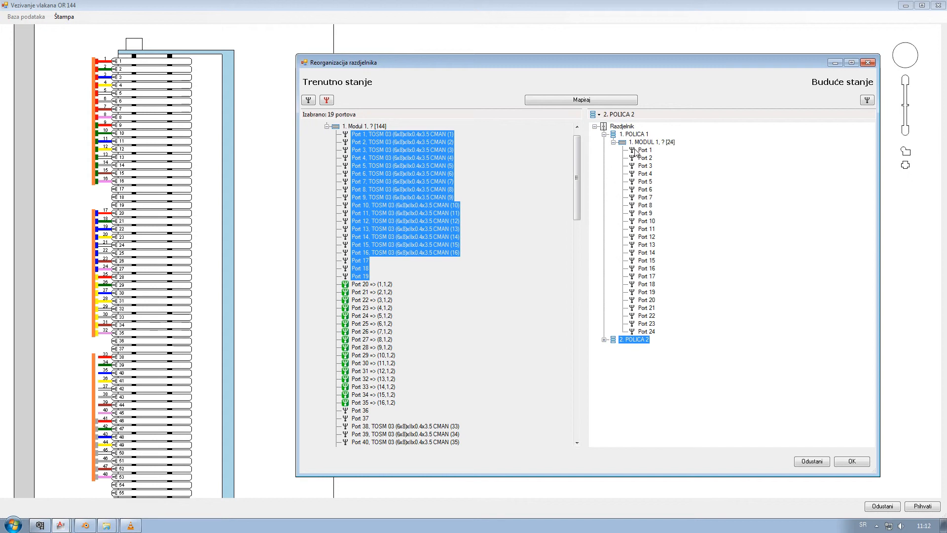
pyautogui.click(636, 151)
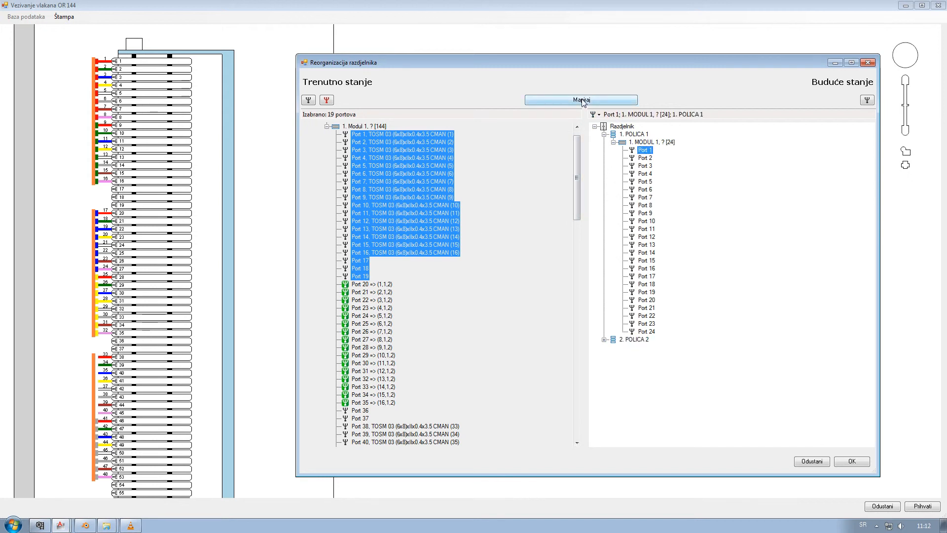
pyautogui.click(642, 174)
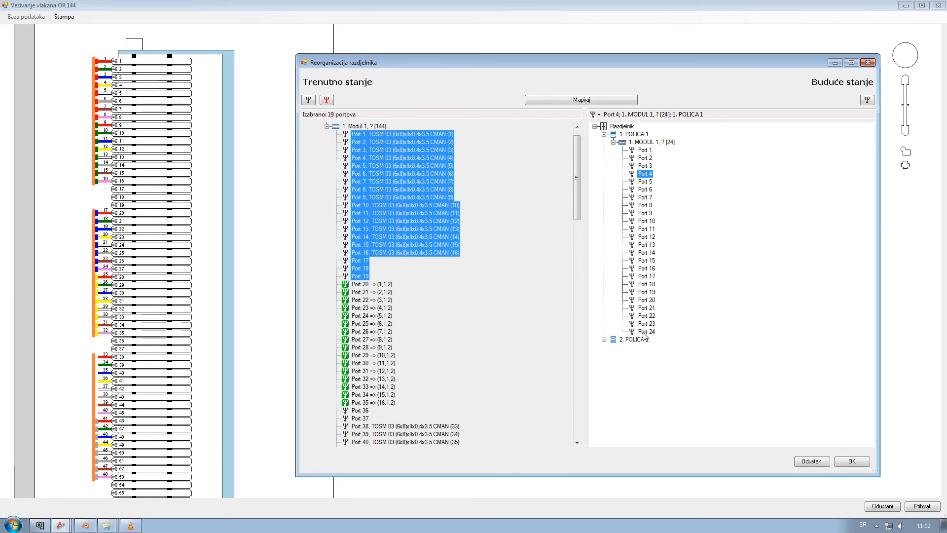
pyautogui.click(585, 100)
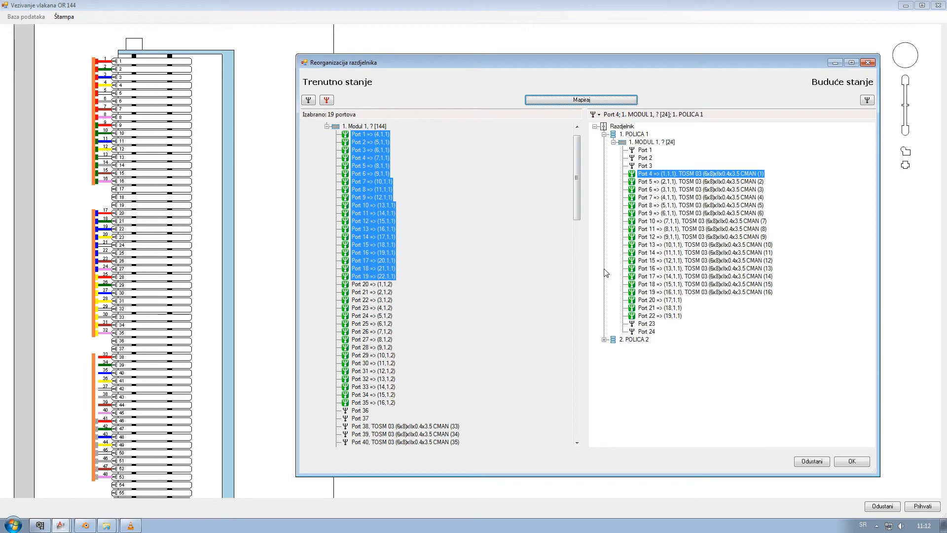
# - Add a second module to the future Polica 2, named Modul 2, with FC/PC interface and 24 ports
pyautogui.click(614, 143)
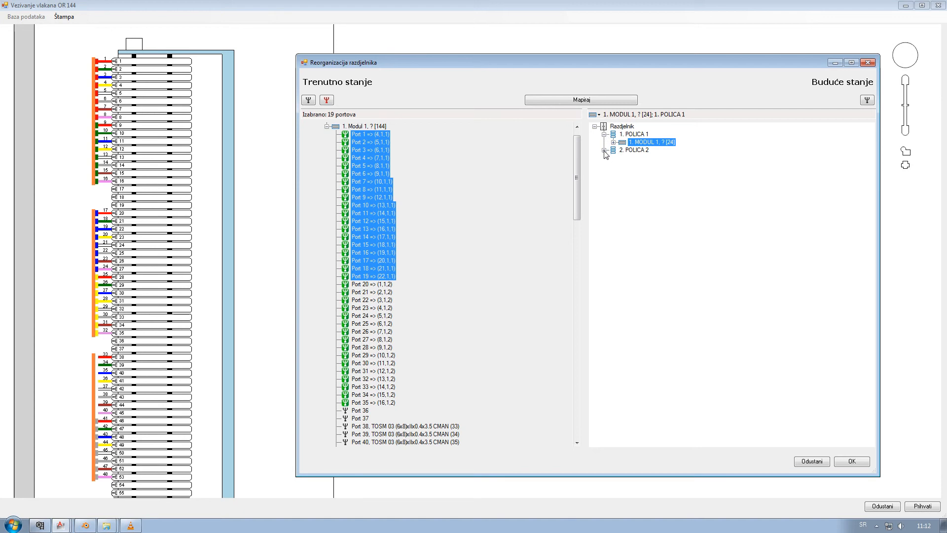
pyautogui.click(604, 150)
pyautogui.click(614, 158)
pyautogui.click(614, 151)
pyautogui.rightClick(614, 150)
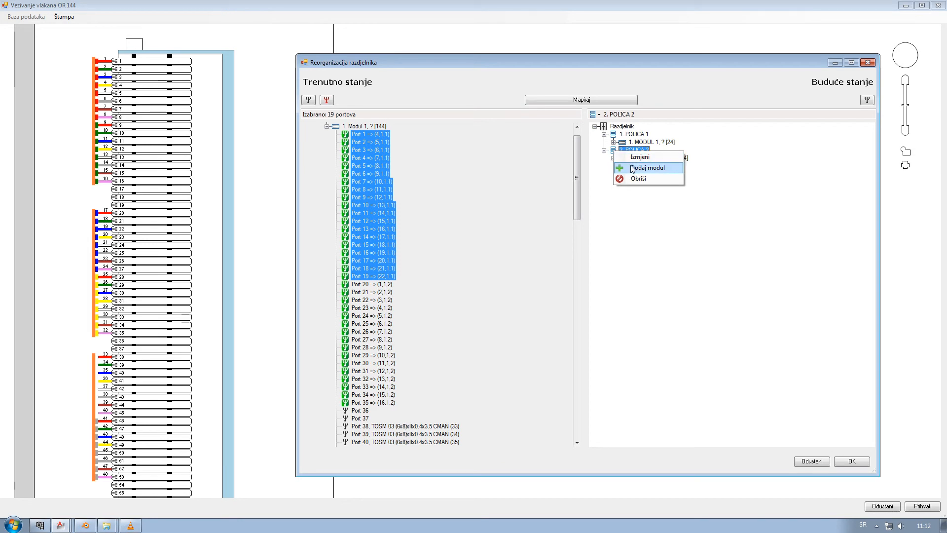
pyautogui.click(633, 168)
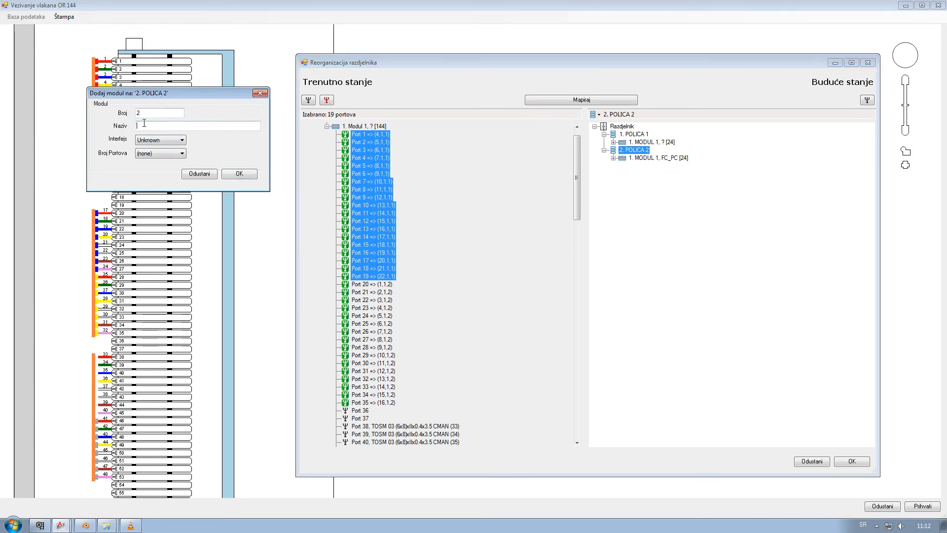
pyautogui.write('odul 2')
pyautogui.click(163, 140)
pyautogui.click(156, 153)
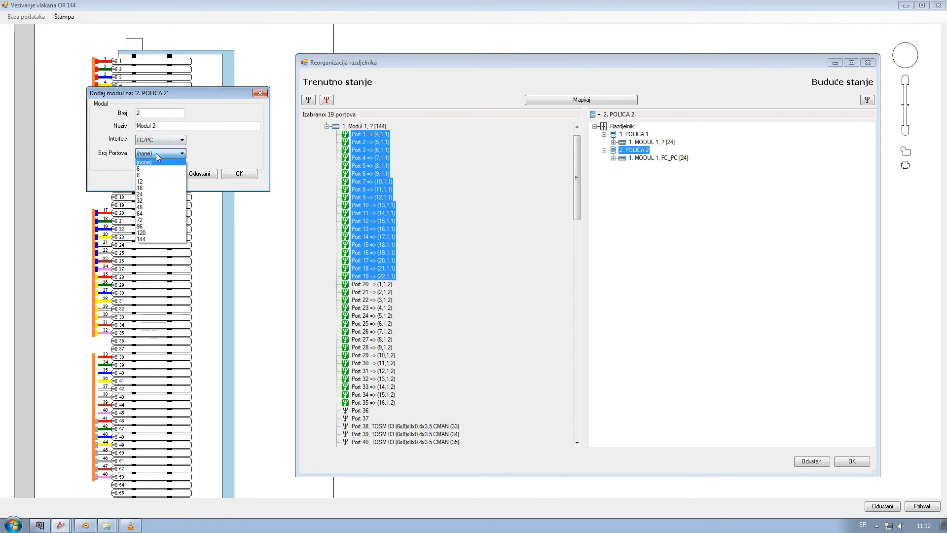
pyautogui.click(148, 192)
pyautogui.click(238, 174)
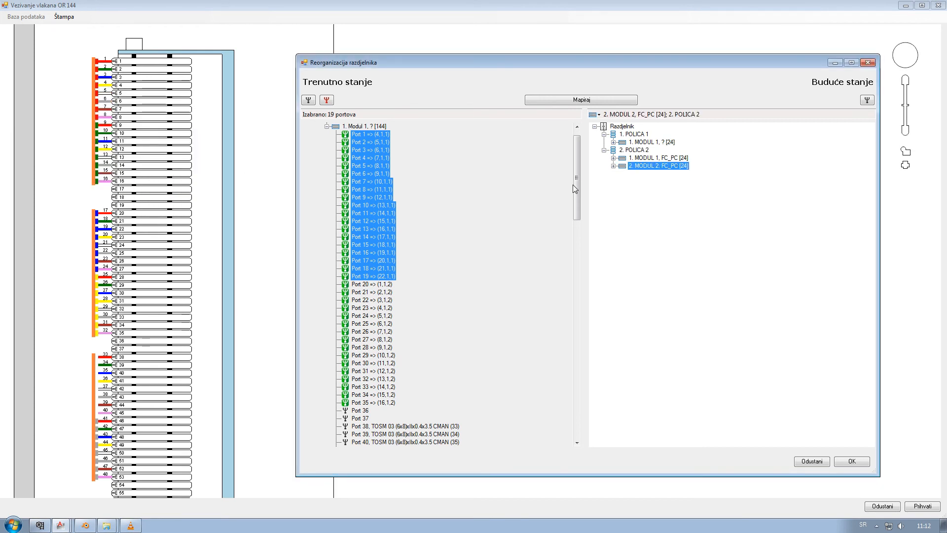
# - Map current ports 38 to 53 onto Modul 2 of the future Polica 2, starting at port 1
pyautogui.scroll(-8, 578, 188)
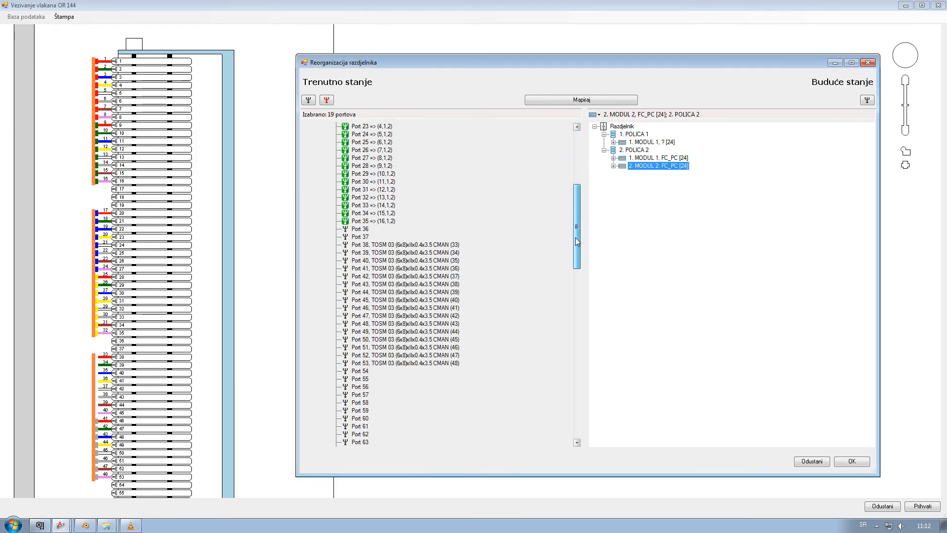
pyautogui.click(613, 166)
pyautogui.click(389, 231)
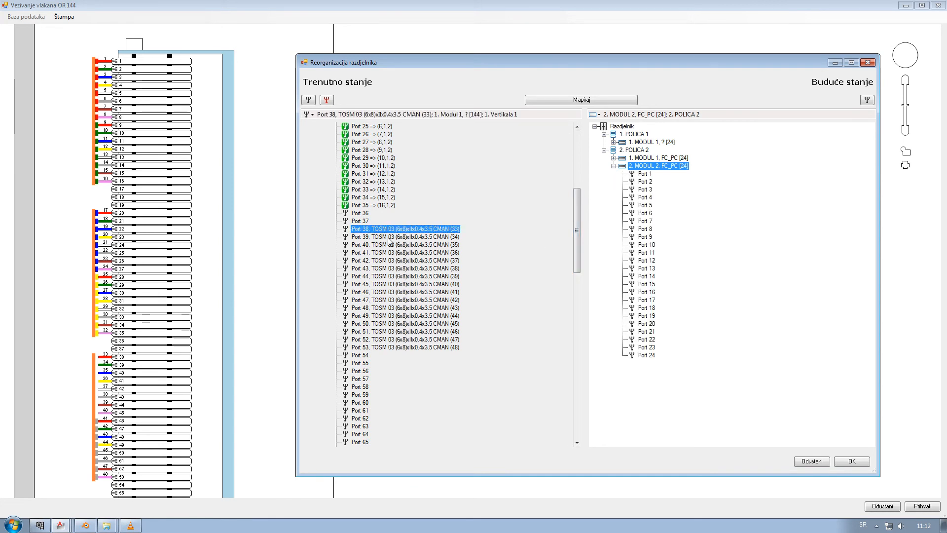
pyautogui.keyDown('shift'); pyautogui.click(401, 347); pyautogui.keyUp('shift')
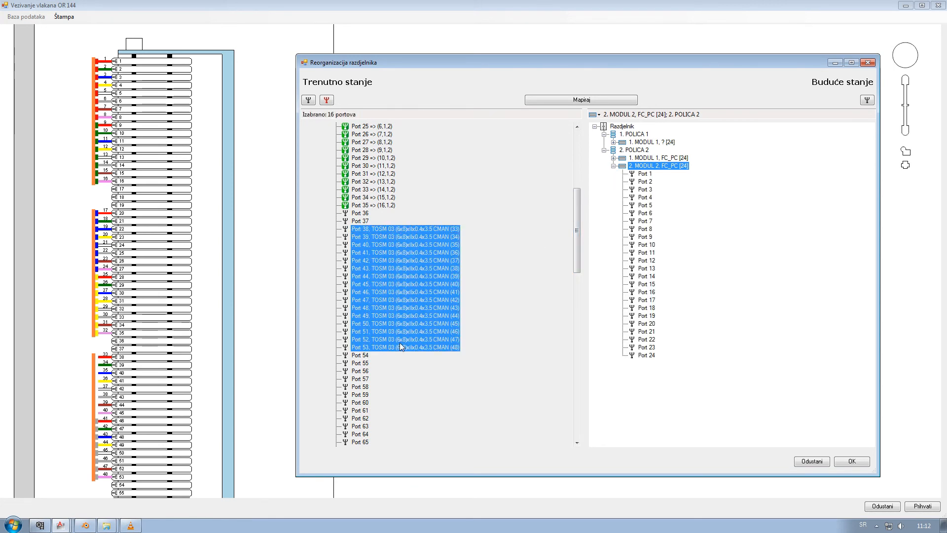
pyautogui.click(642, 174)
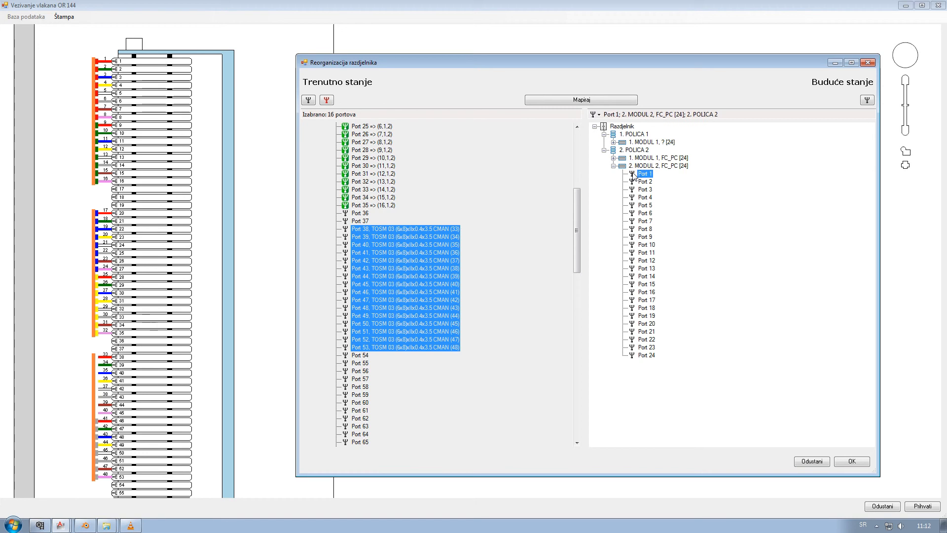
pyautogui.click(593, 102)
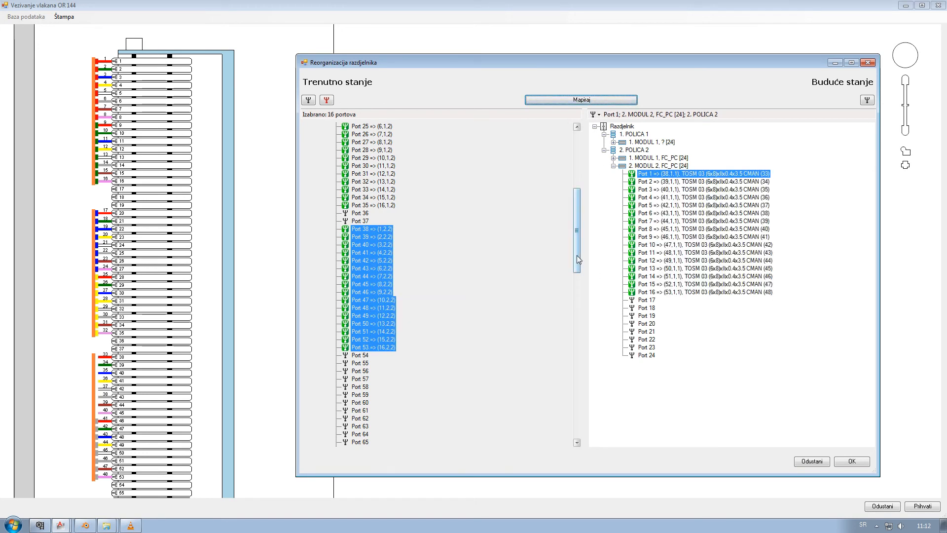
# - Mark the unmapped current ports 36 and 37 for removal from the distributor
pyautogui.moveTo(577, 256)
pyautogui.mouseDown()
pyautogui.moveTo(576, 185)
pyautogui.moveTo(576, 268)
pyautogui.mouseUp()
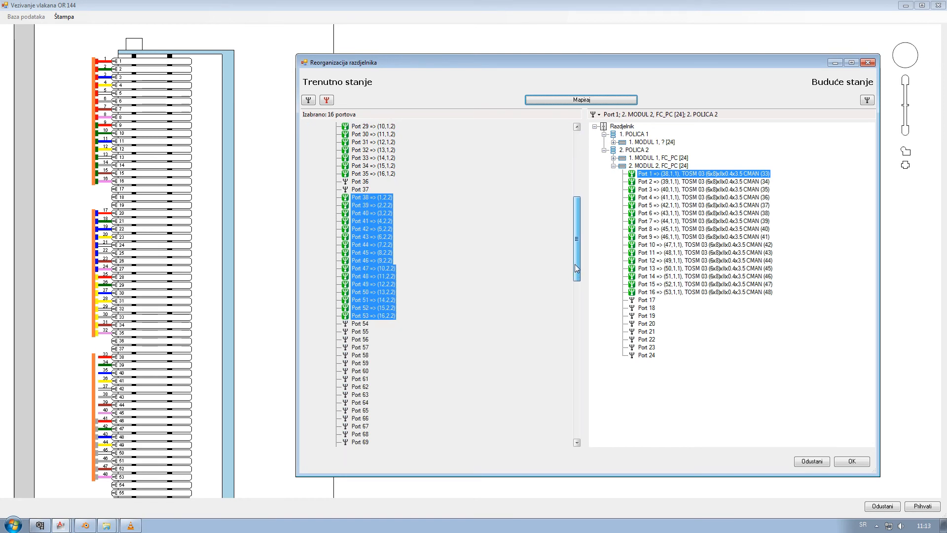
pyautogui.click(361, 182)
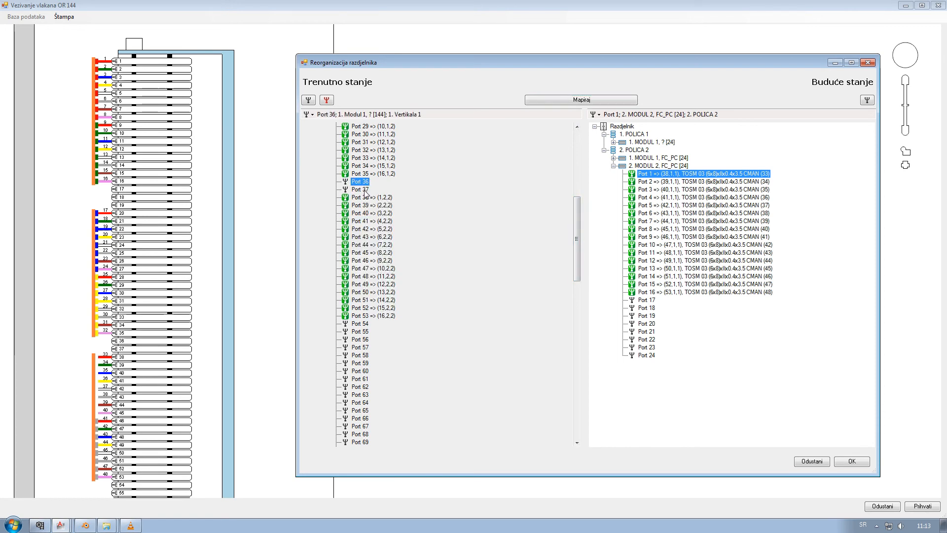
pyautogui.keyDown('ctrl'); pyautogui.click(366, 192); pyautogui.keyUp('ctrl')
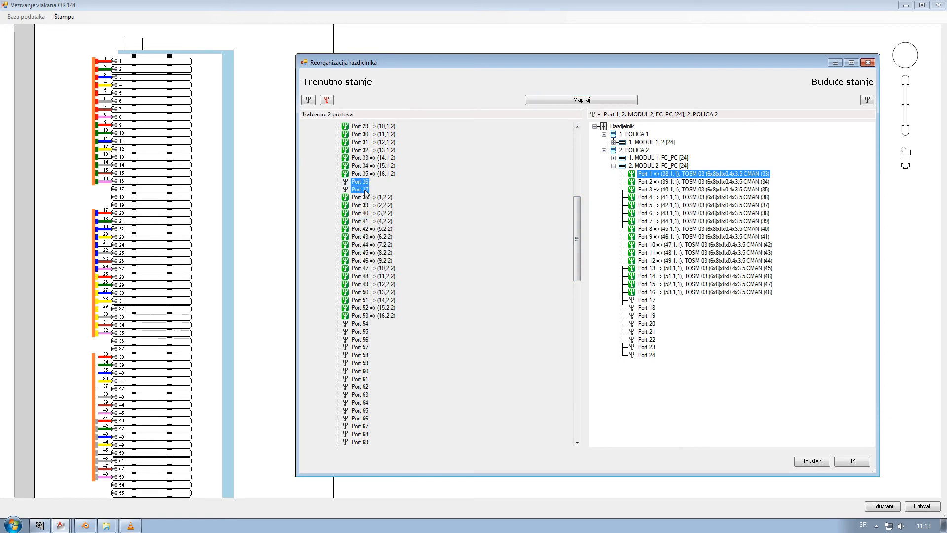
pyautogui.click(328, 100)
# - Mark the remaining unmapped current ports 54 to 144 for removal
pyautogui.moveTo(576, 223); pyautogui.dragTo(566, 383)
pyautogui.click(360, 158)
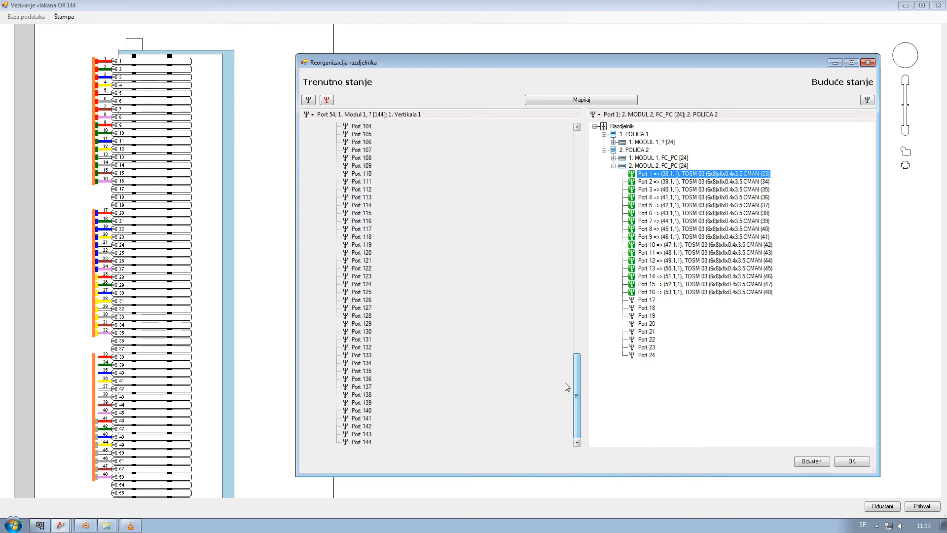
pyautogui.keyDown('shift'); pyautogui.click(360, 443); pyautogui.keyUp('shift')
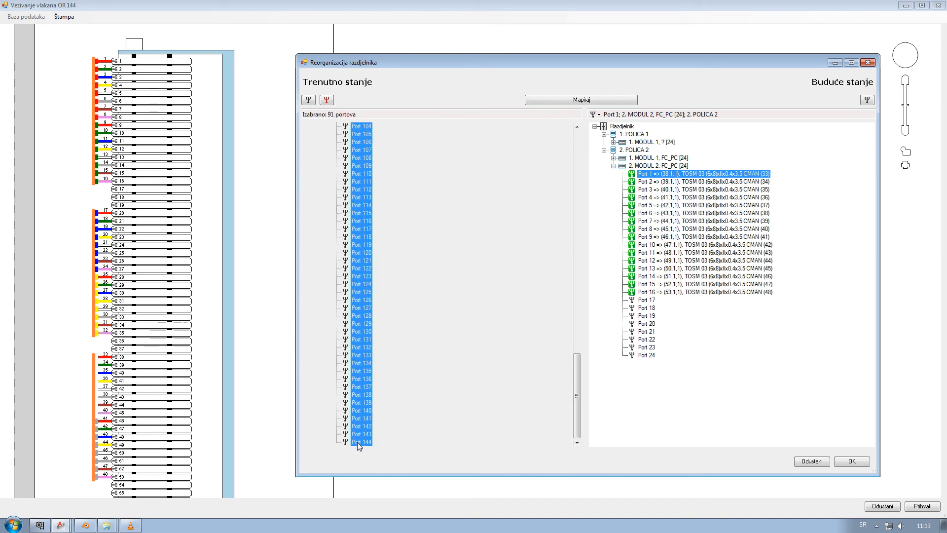
pyautogui.click(331, 102)
# - Check the mapped and removal-marked ports across the current-state list and confirm the distributor reorganization
pyautogui.moveTo(577, 414); pyautogui.dragTo(567, 179)
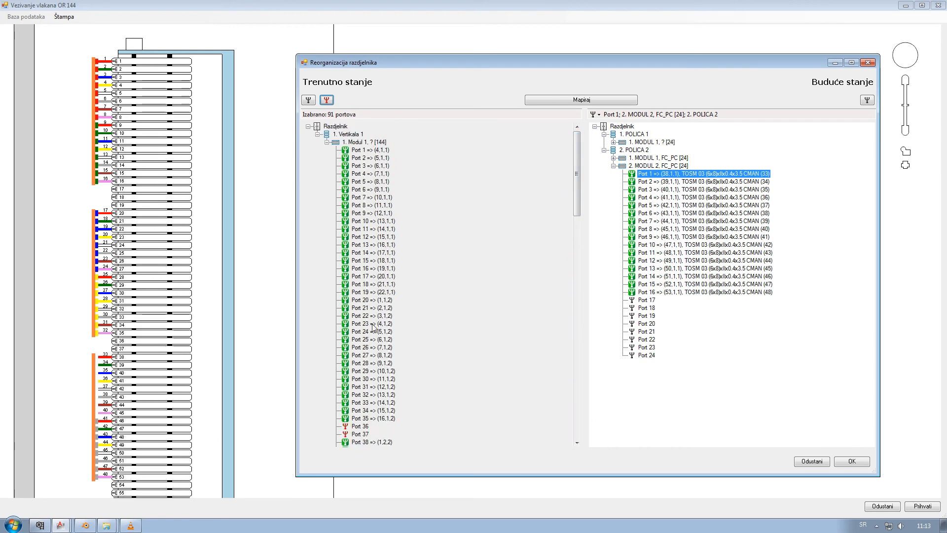
pyautogui.moveTo(577, 174); pyautogui.dragTo(577, 178)
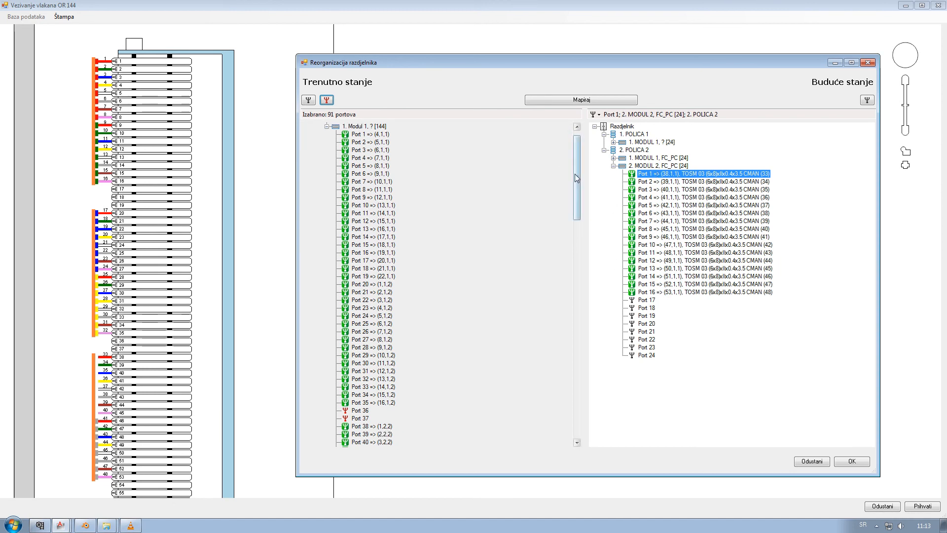
pyautogui.moveTo(575, 164); pyautogui.dragTo(580, 218)
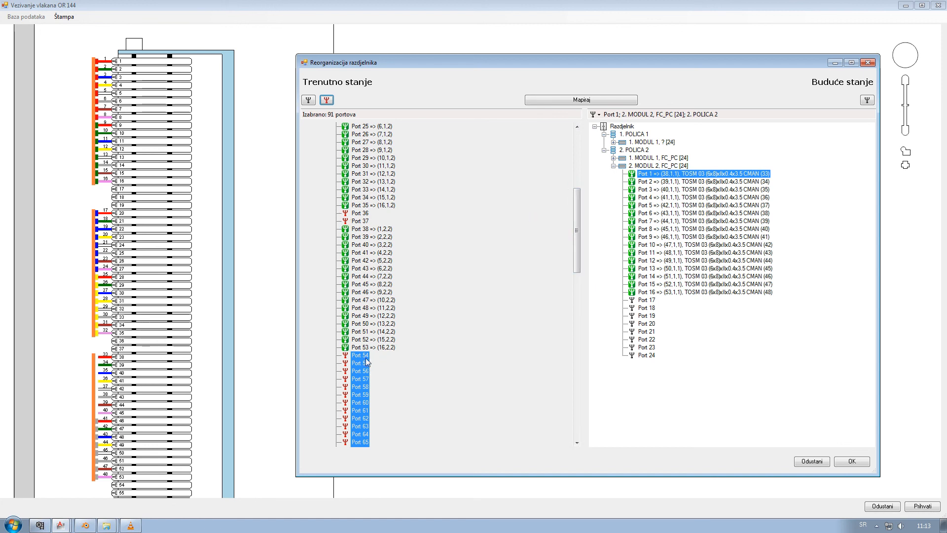
pyautogui.moveTo(574, 205); pyautogui.dragTo(579, 350)
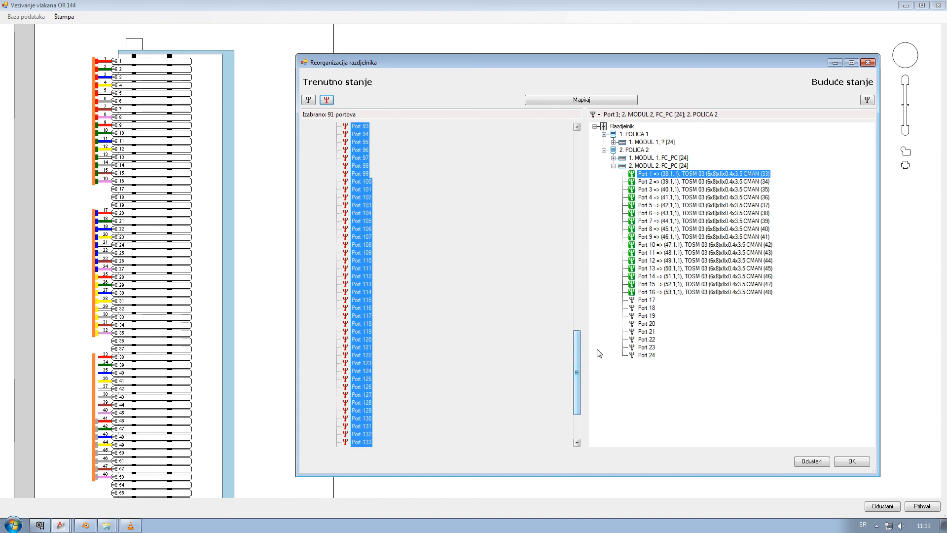
pyautogui.click(846, 463)
# - Inspect the reorganized modules and fibers on Polica 1 and Polica 2, and accept the changes to OR 144
pyautogui.scroll(-3, 275, 230)
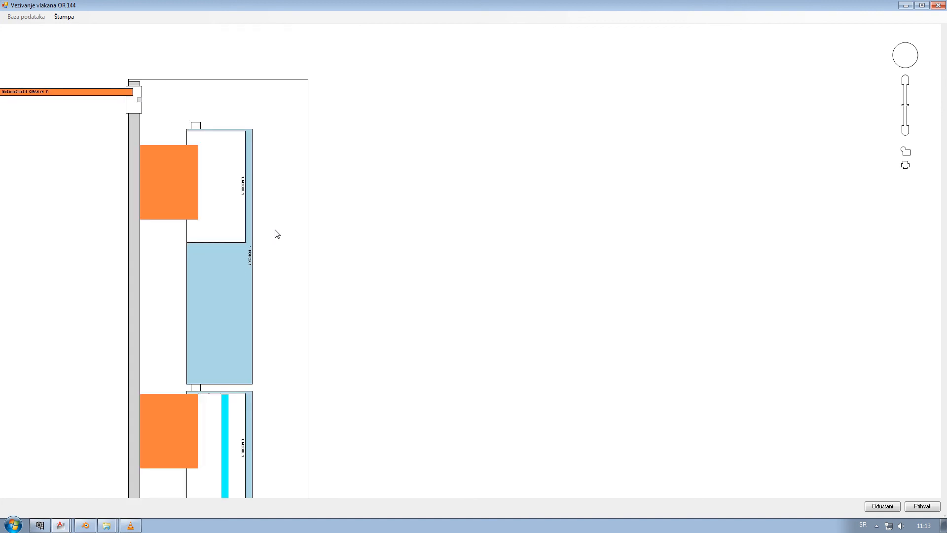
pyautogui.moveTo(274, 272); pyautogui.dragTo(428, 197)
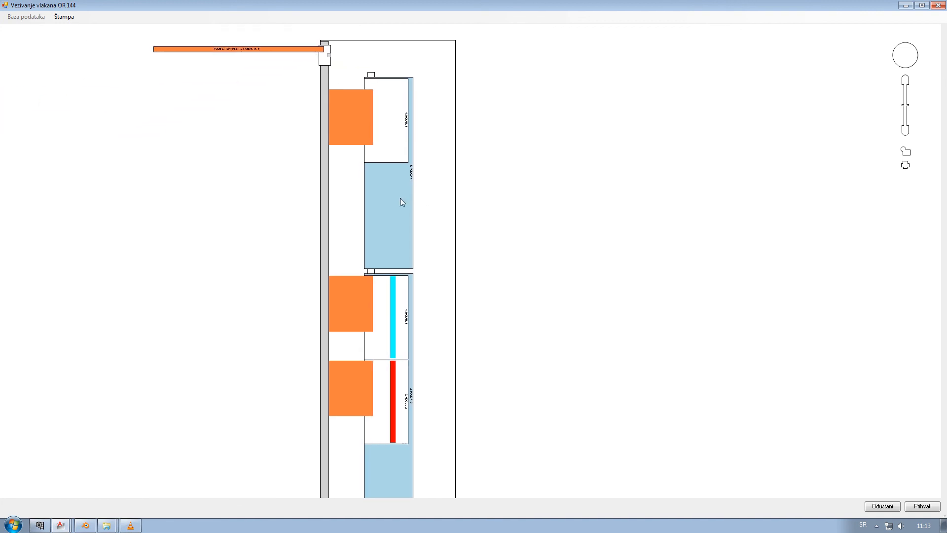
pyautogui.scroll(3, 399, 198)
pyautogui.scroll(-2, 396, 195)
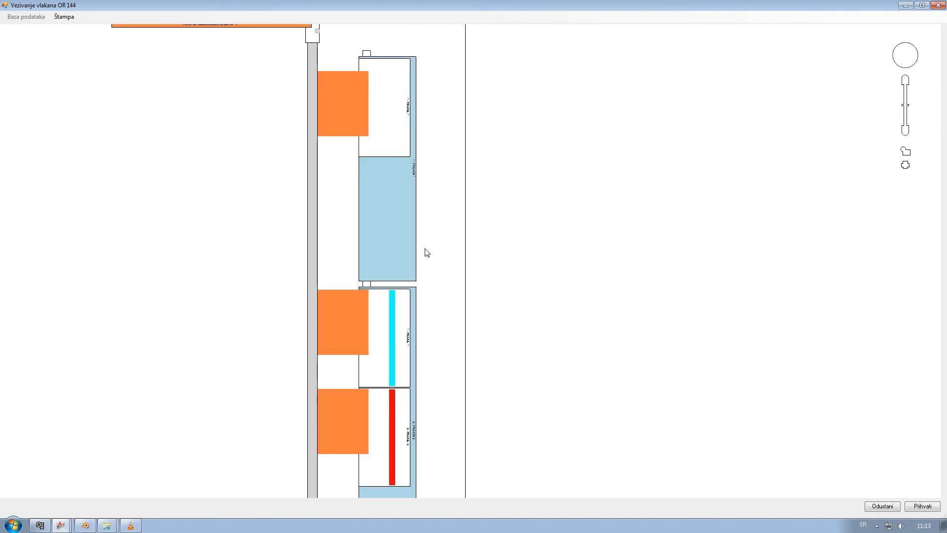
pyautogui.scroll(1, 426, 252)
pyautogui.moveTo(438, 253); pyautogui.dragTo(475, 136)
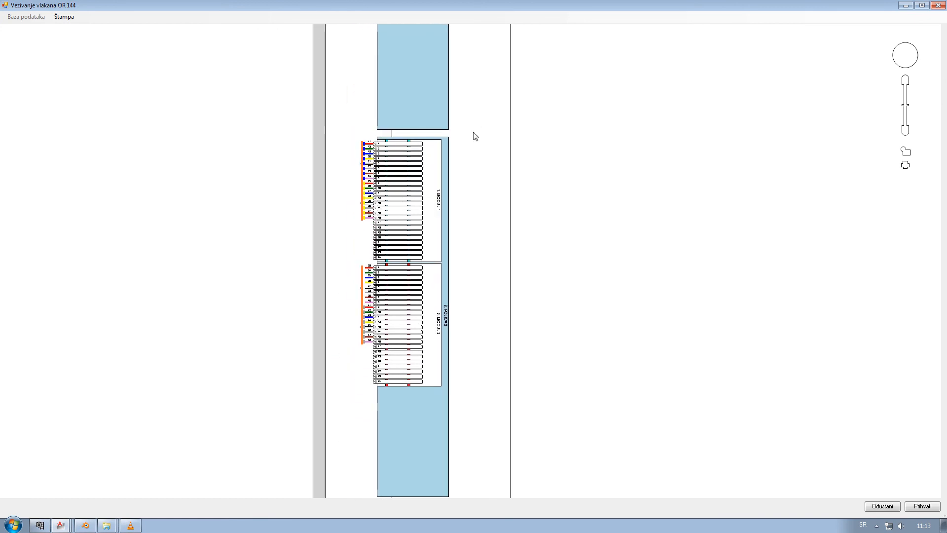
pyautogui.moveTo(455, 276)
pyautogui.mouseDown()
pyautogui.moveTo(452, 203)
pyautogui.moveTo(461, 289)
pyautogui.moveTo(448, 289)
pyautogui.mouseUp()
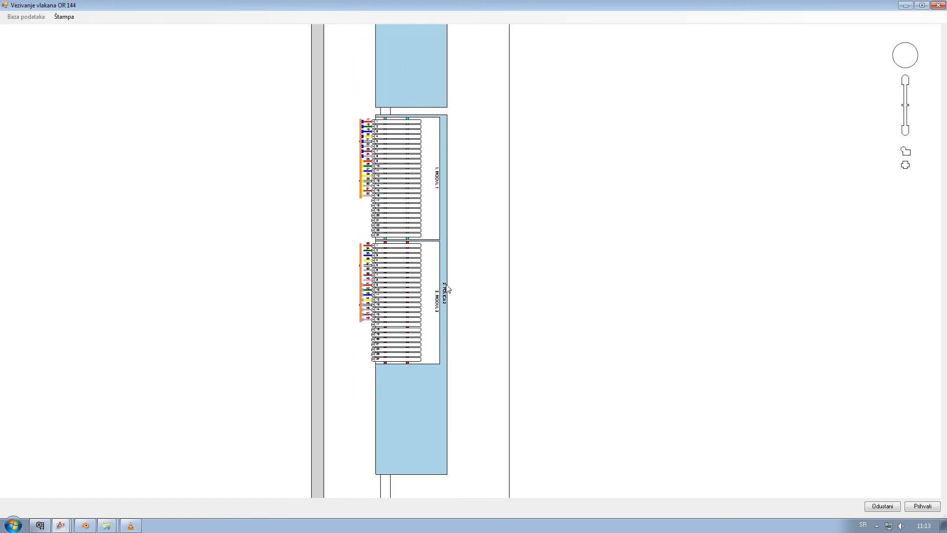
pyautogui.moveTo(463, 164); pyautogui.dragTo(471, 380)
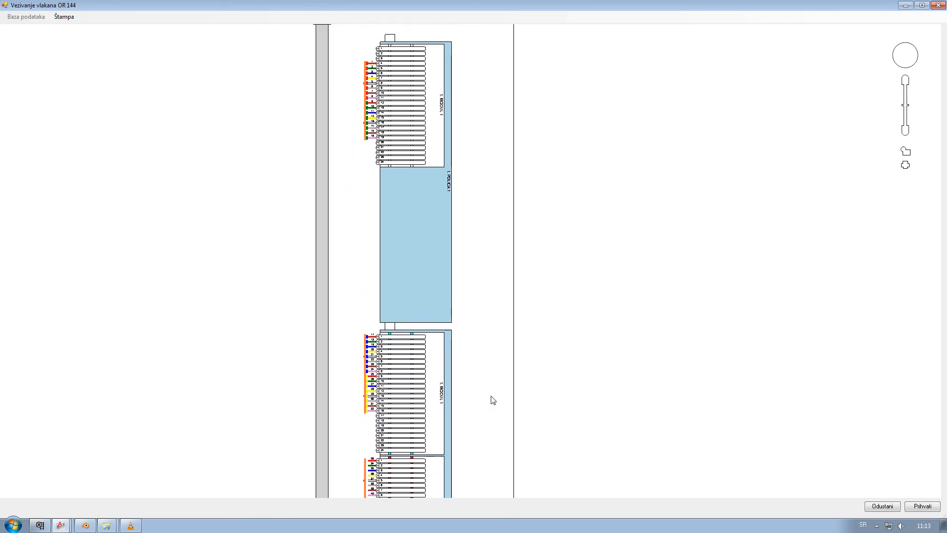
pyautogui.click(923, 507)
# - Open the fiber connection view of distributor OR 72 and examine the modules and port connections on Polica 2 and Polica 1
pyautogui.doubleClick(353, 197)
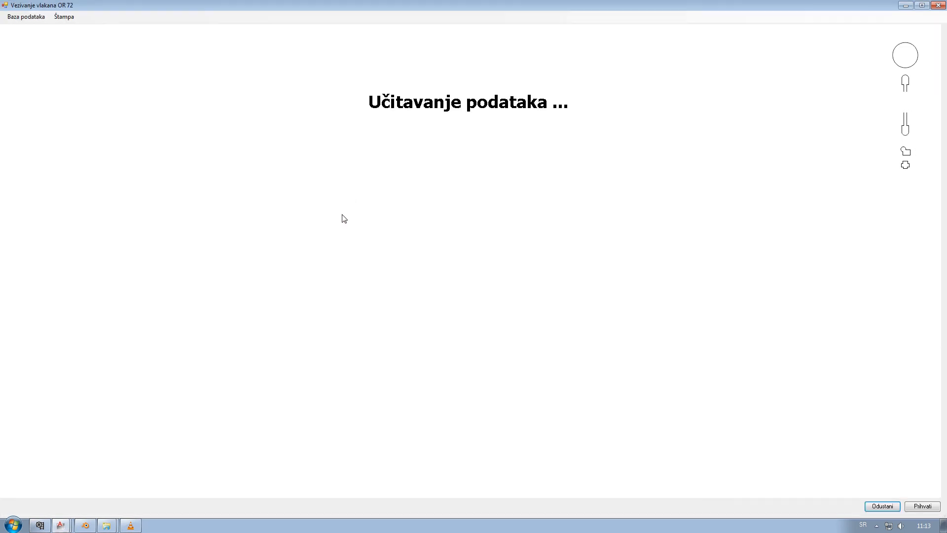
pyautogui.scroll(-6, 304, 213)
pyautogui.scroll(-1, 385, 133)
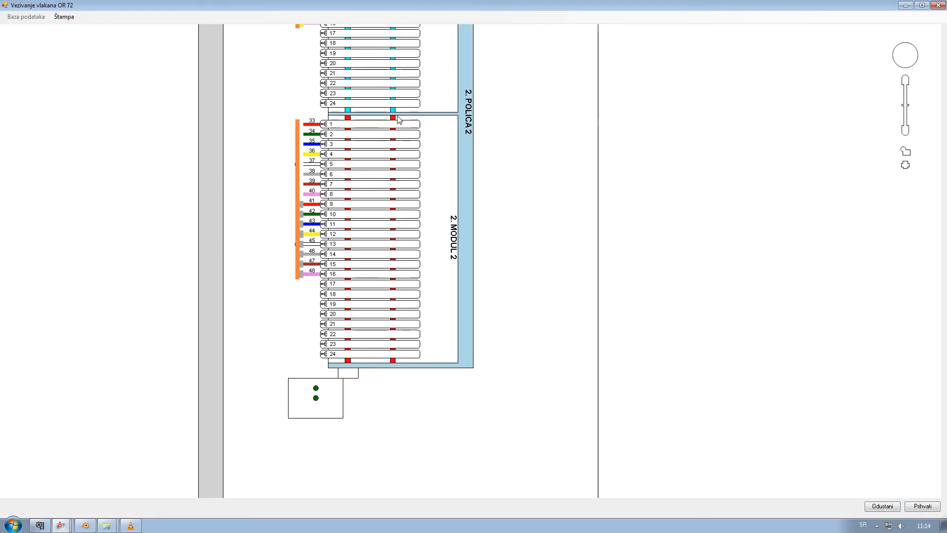
pyautogui.moveTo(396, 120); pyautogui.dragTo(366, 298)
pyautogui.moveTo(369, 362); pyautogui.dragTo(354, 264)
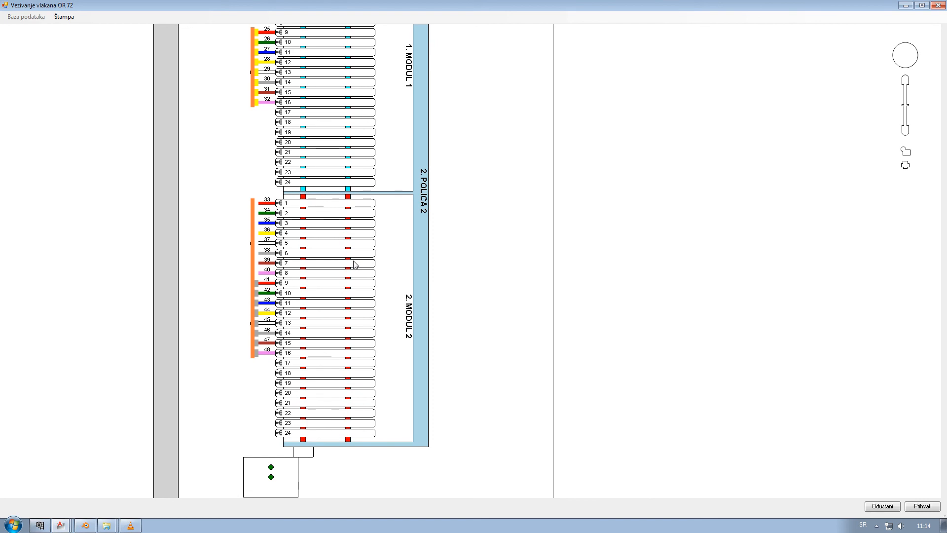
pyautogui.scroll(-3, 355, 271)
pyautogui.moveTo(408, 211); pyautogui.dragTo(409, 341)
pyautogui.moveTo(427, 150); pyautogui.dragTo(427, 316)
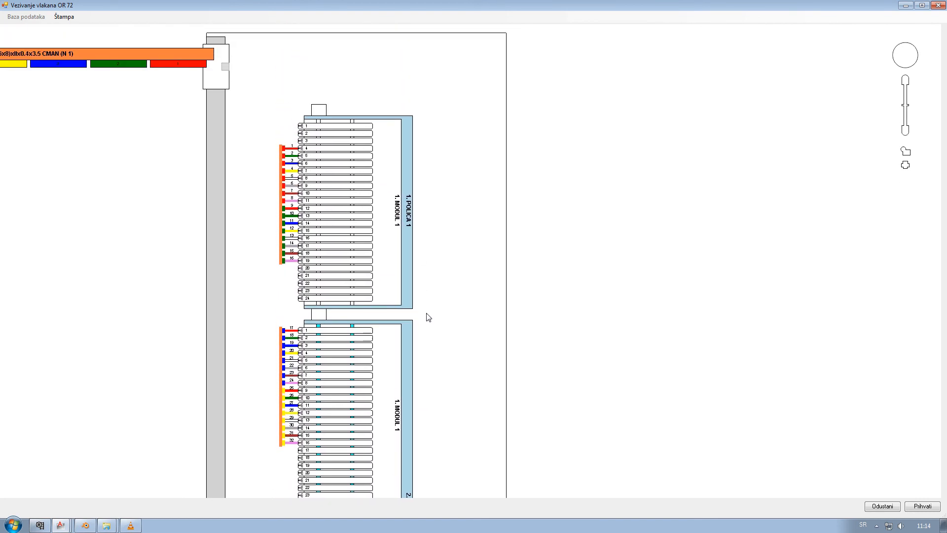